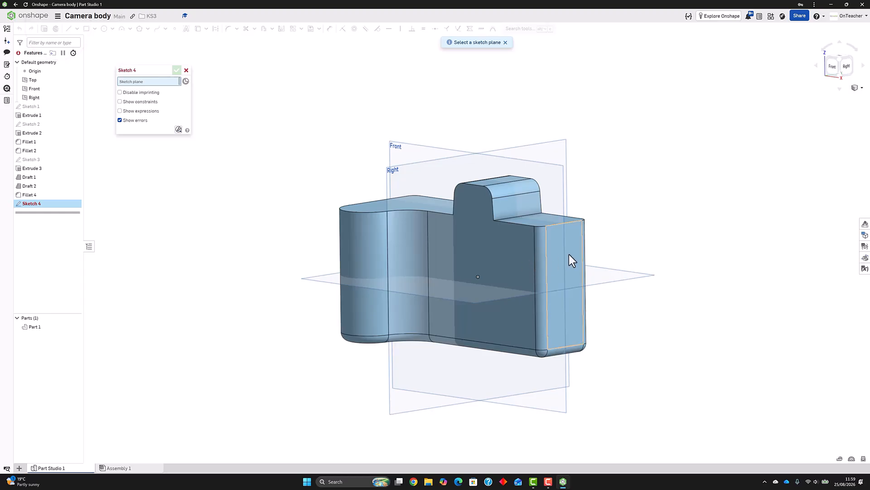
Start a sketch on the camera body's flat narrow side face and project the top edge next to the main body into it
{"action": "left_click", "coordinate": [569, 257]}
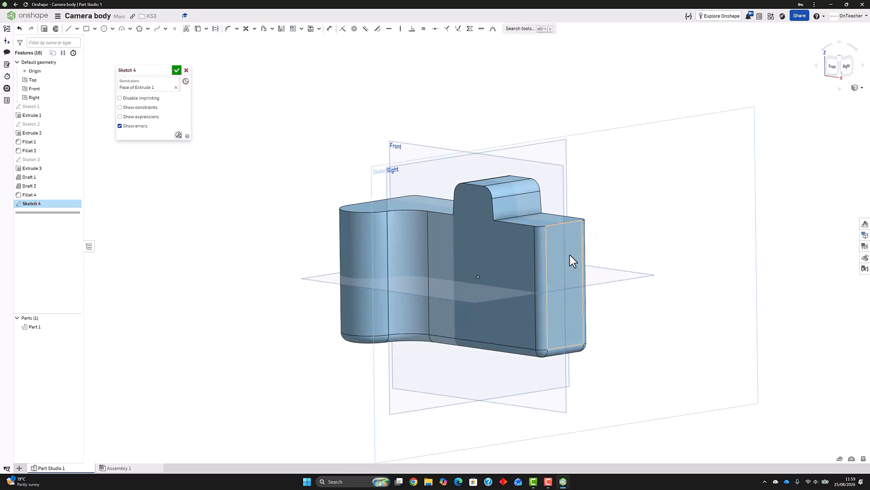
{"action": "key", "text": "n"}
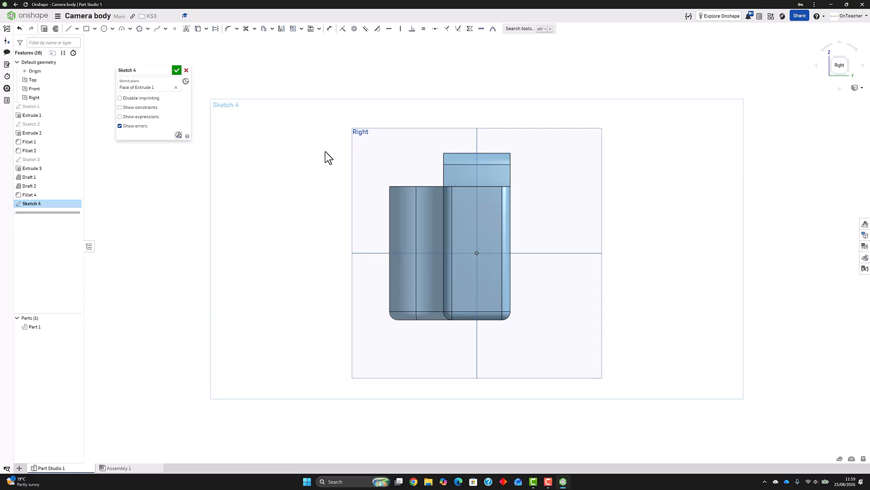
{"action": "left_click", "coordinate": [199, 31]}
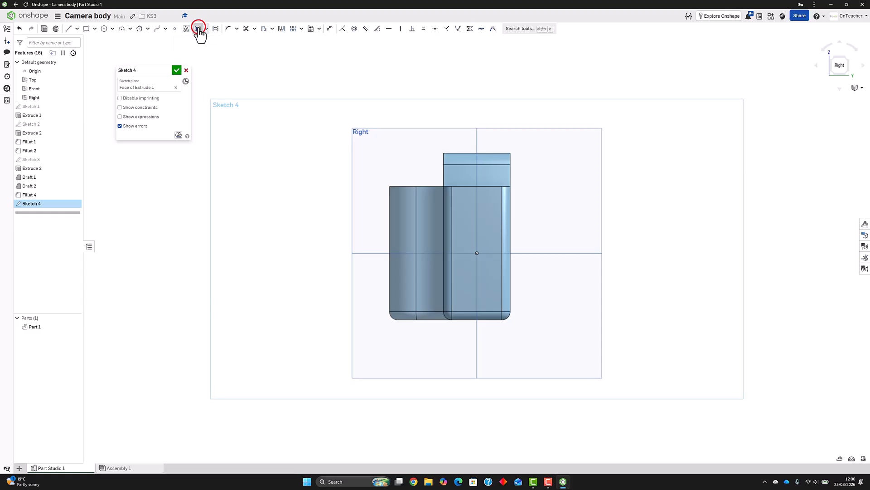
{"action": "left_click", "coordinate": [474, 204]}
{"action": "key", "text": "ctrl+z"}
{"action": "left_click", "coordinate": [430, 186]}
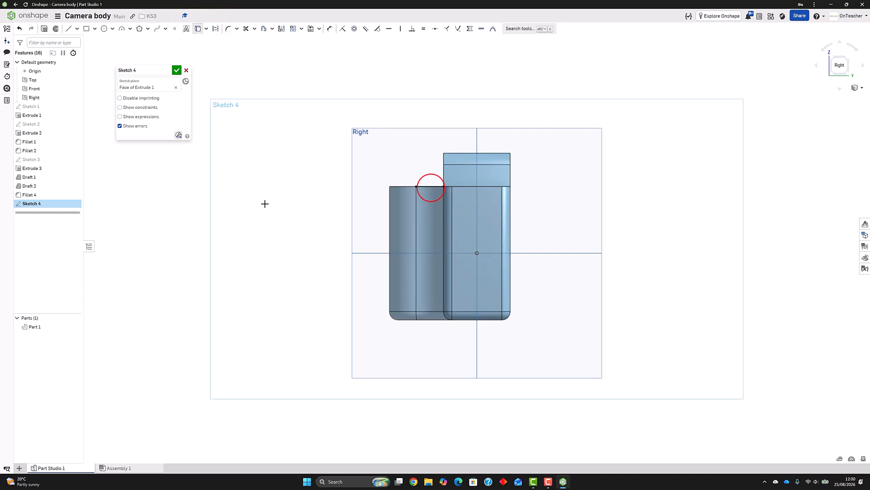
Sketch a closed triangle over the grip's top with a sloping line about 48 mm long and a vertical line about 21 mm high
{"action": "left_click", "coordinate": [69, 29]}
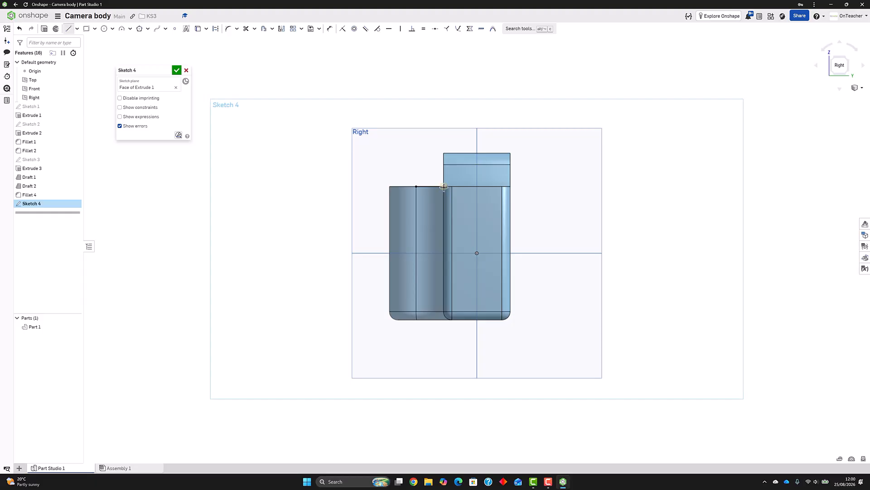
{"action": "left_click", "coordinate": [371, 221]}
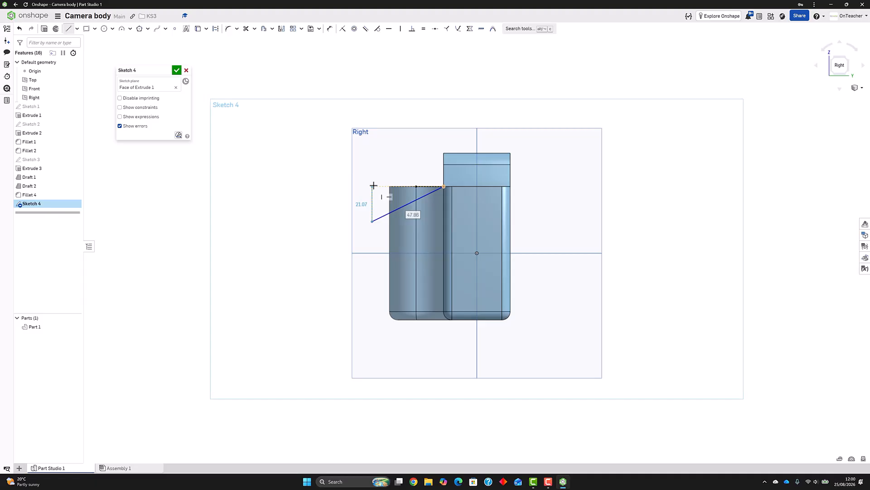
{"action": "left_click", "coordinate": [372, 186]}
{"action": "left_click", "coordinate": [416, 186]}
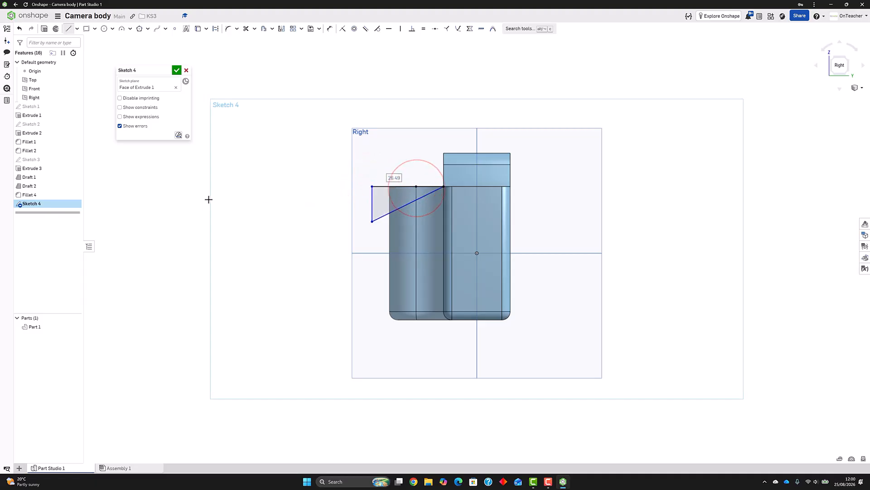
Dimension the angle between the triangle's horizontal and sloping lines at 20 degrees
{"action": "left_click", "coordinate": [330, 28]}
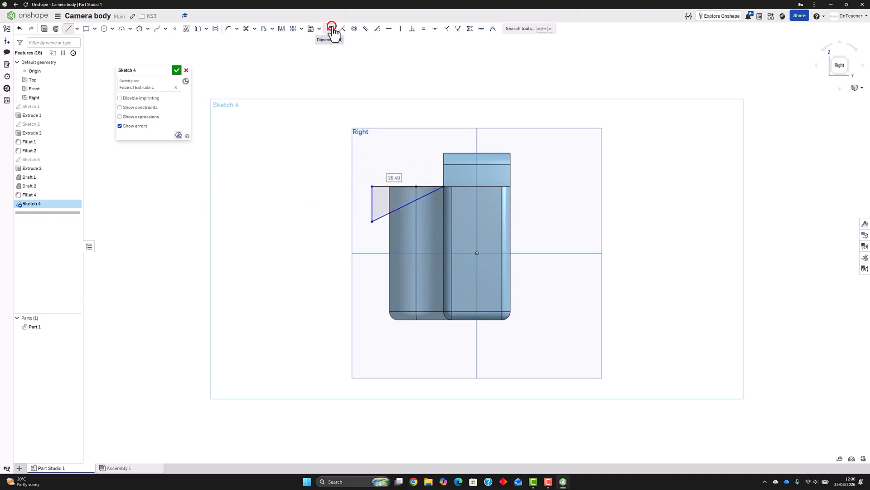
{"action": "left_click", "coordinate": [399, 186]}
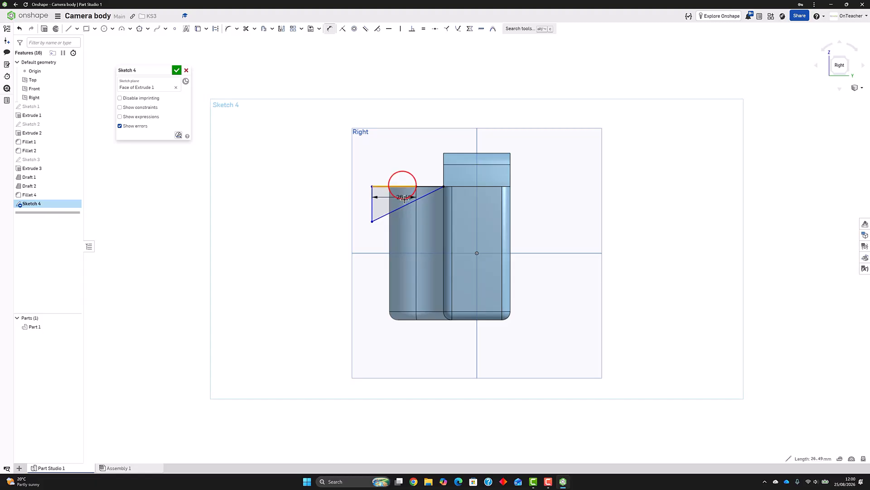
{"action": "left_click", "coordinate": [406, 204]}
{"action": "left_click", "coordinate": [322, 204]}
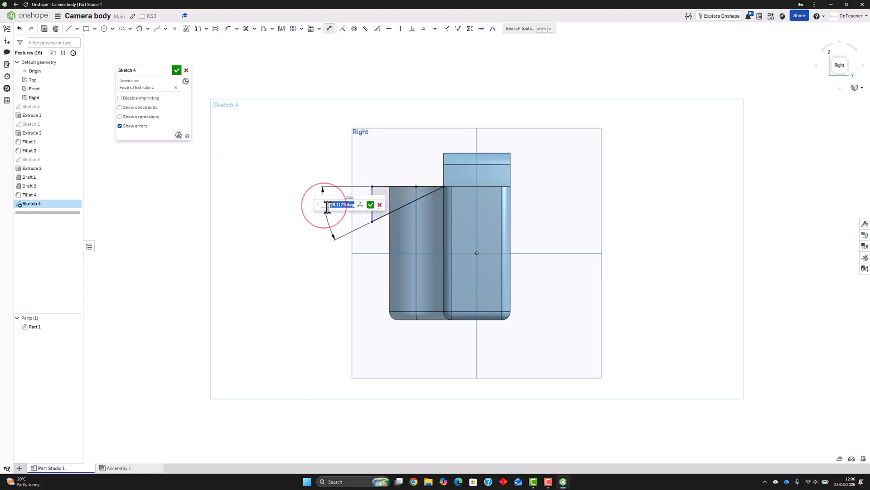
{"action": "type", "text": "20"}
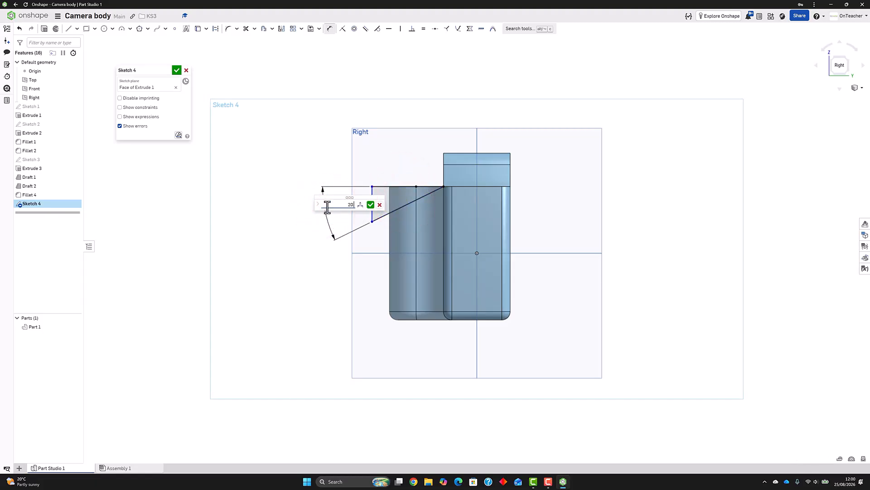
{"action": "key", "text": "Return"}
Dimension the triangle's vertical line at 65 mm from the Front plane and finish the sketch
{"action": "left_click", "coordinate": [368, 204]}
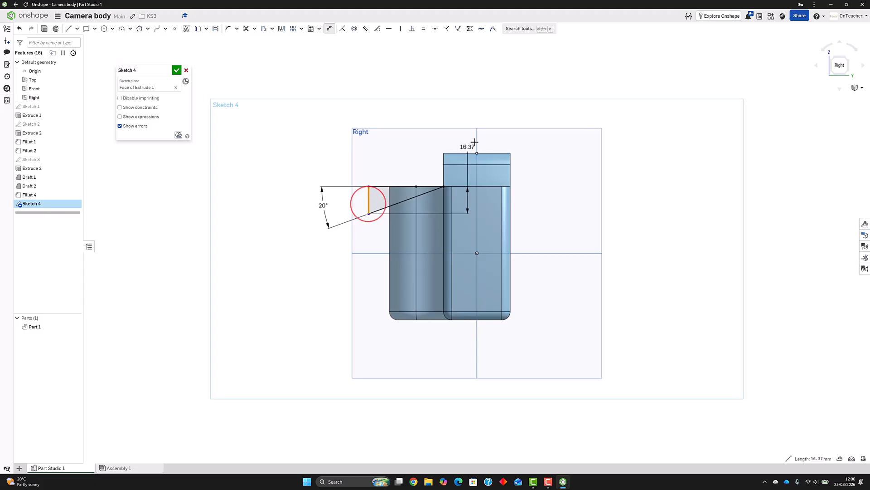
{"action": "left_click", "coordinate": [475, 142]}
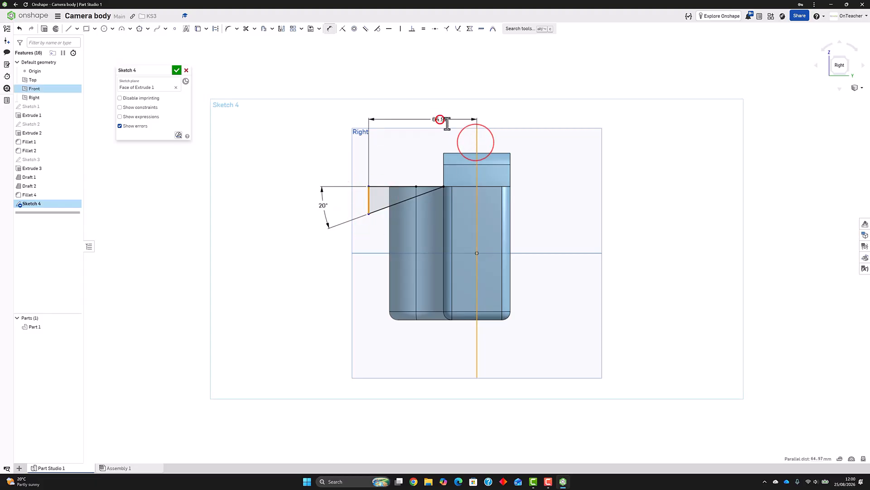
{"action": "left_click", "coordinate": [463, 119]}
{"action": "type", "text": "3"}
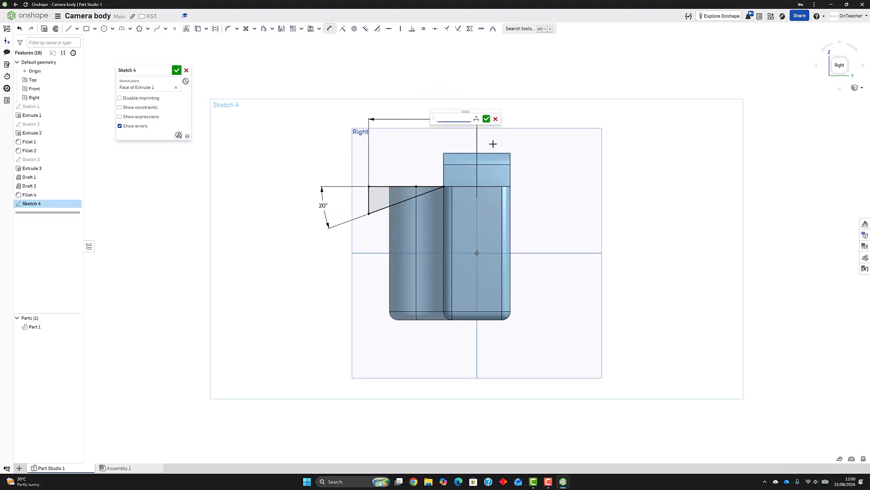
{"action": "type", "text": "5"}
{"action": "key", "text": "Return"}
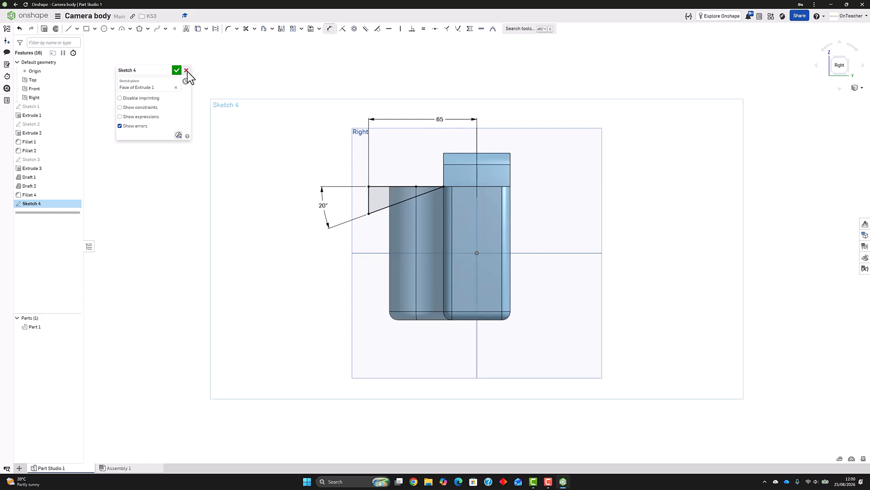
{"action": "left_click", "coordinate": [176, 71]}
Extrude the triangle about 182 mm through the grip as a Remove cut, slicing its top at a slope
{"action": "right_click_drag", "start_coordinate": [305, 184], "coordinate": [341, 194]}
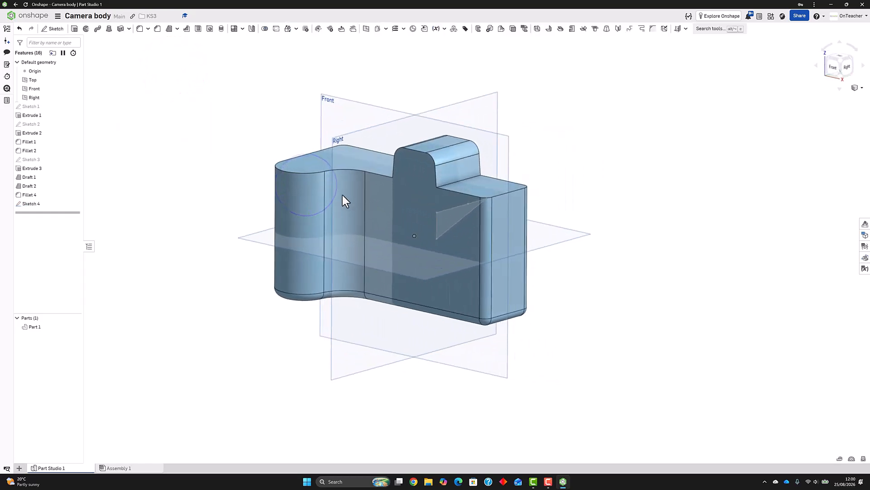
{"action": "left_click", "coordinate": [74, 29]}
{"action": "left_click", "coordinate": [436, 221]}
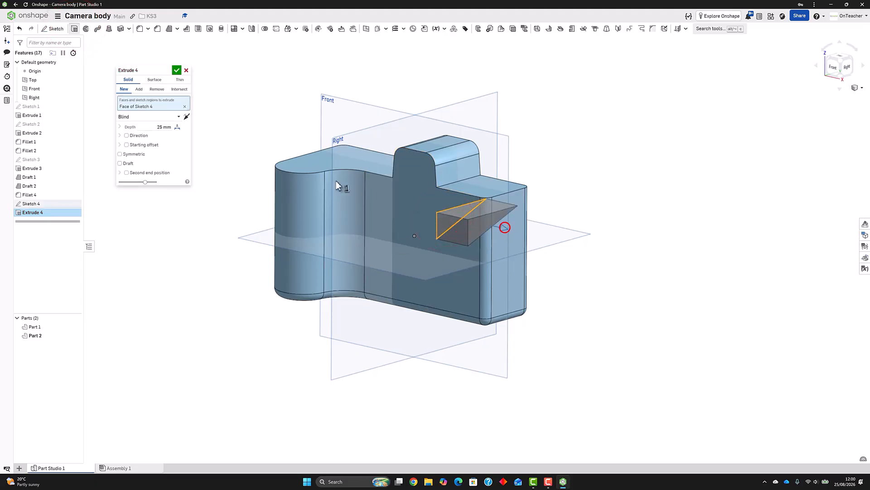
{"action": "left_click_drag", "start_coordinate": [505, 225], "coordinate": [225, 165]}
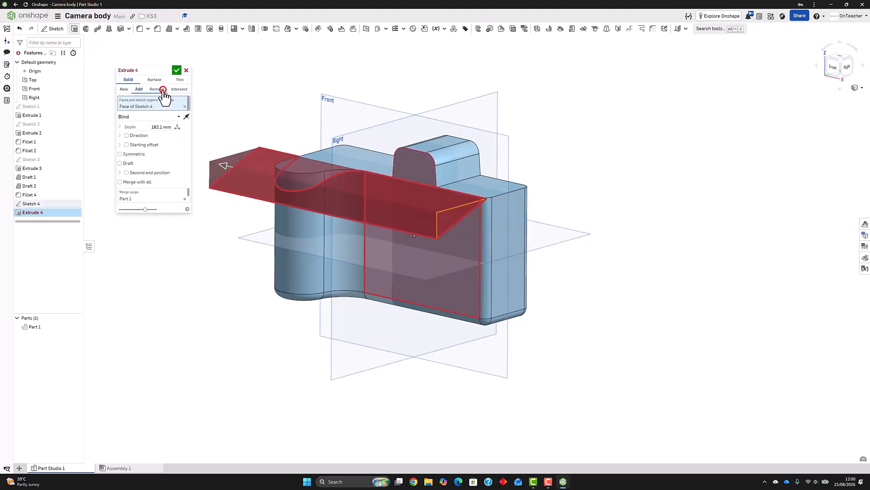
{"action": "left_click", "coordinate": [159, 89]}
{"action": "left_click", "coordinate": [176, 69]}
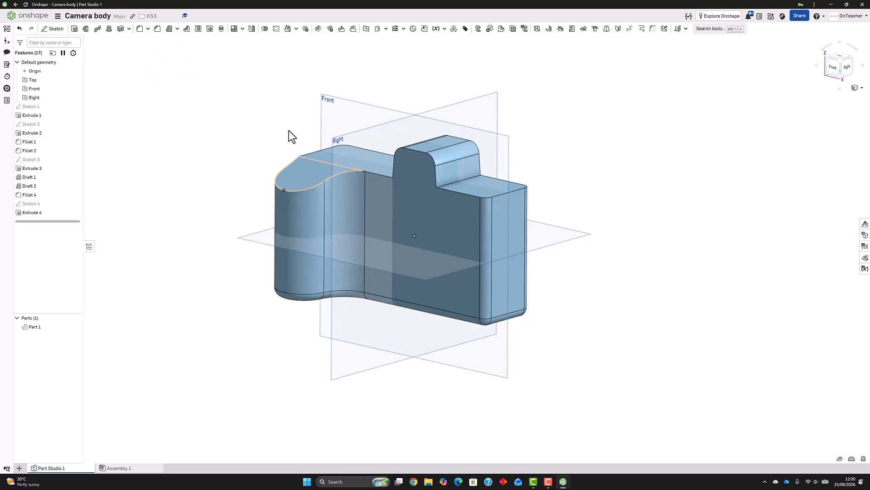
Fillet the camera body's upper outer edges, including the grip's sloped rim, the front edge and the side edge, with a 5 mm radius
{"action": "left_click", "coordinate": [139, 29]}
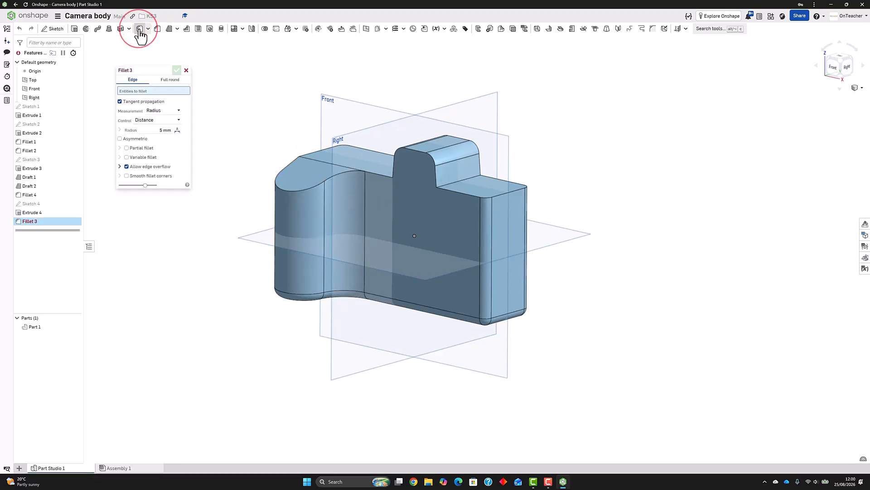
{"action": "left_click", "coordinate": [287, 191]}
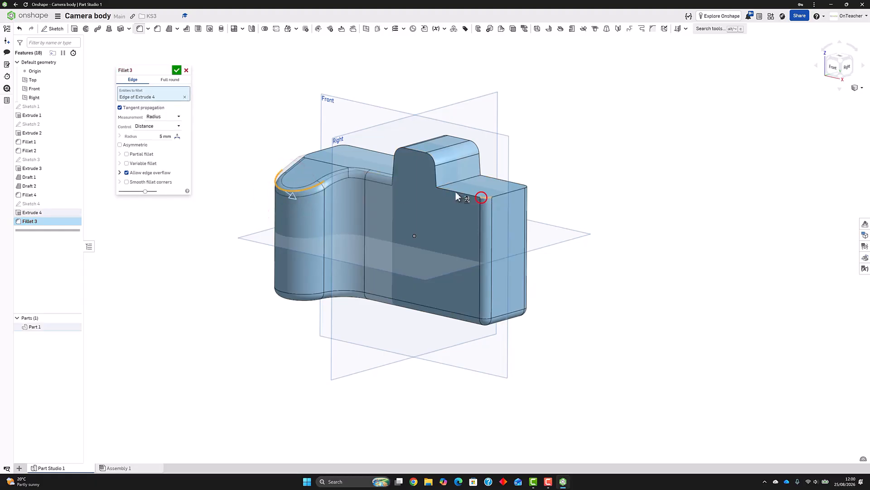
{"action": "left_click", "coordinate": [456, 194]}
{"action": "right_click_drag", "start_coordinate": [456, 194], "coordinate": [277, 142]}
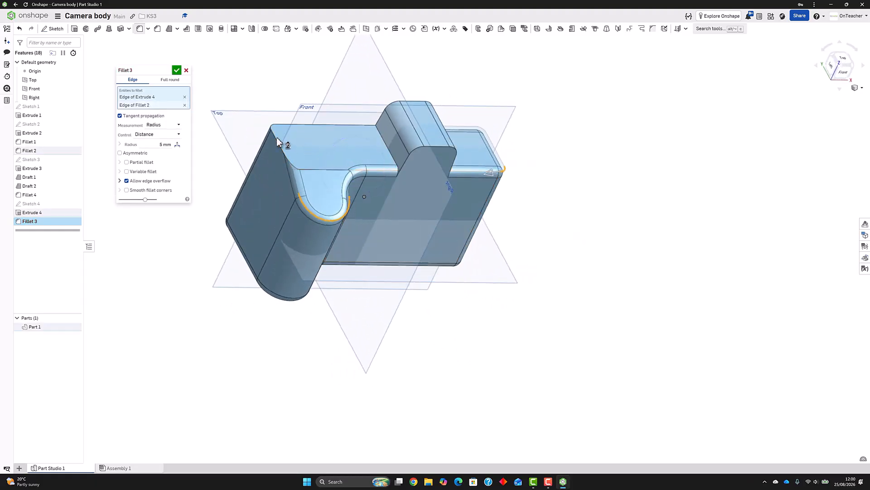
{"action": "left_click", "coordinate": [277, 138]}
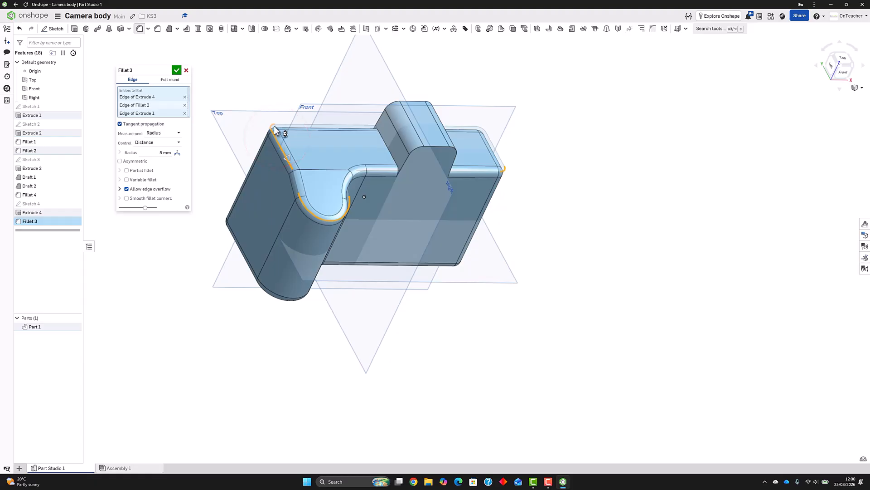
{"action": "right_click_drag", "start_coordinate": [354, 150], "coordinate": [202, 85]}
{"action": "left_click", "coordinate": [177, 70]}
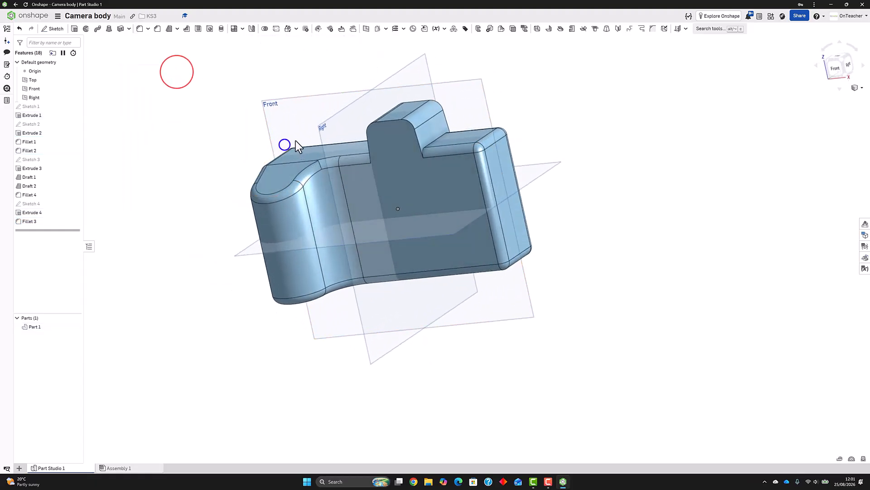
Sketch an 18 mm diameter circle on the grip's sloped top face, centred on the arc of its rounded front edge
{"action": "mouse_move", "coordinate": [295, 141]}
{"action": "right_mouse_down"}
{"action": "mouse_move", "coordinate": [309, 135]}
{"action": "mouse_move", "coordinate": [286, 147]}
{"action": "right_mouse_up"}
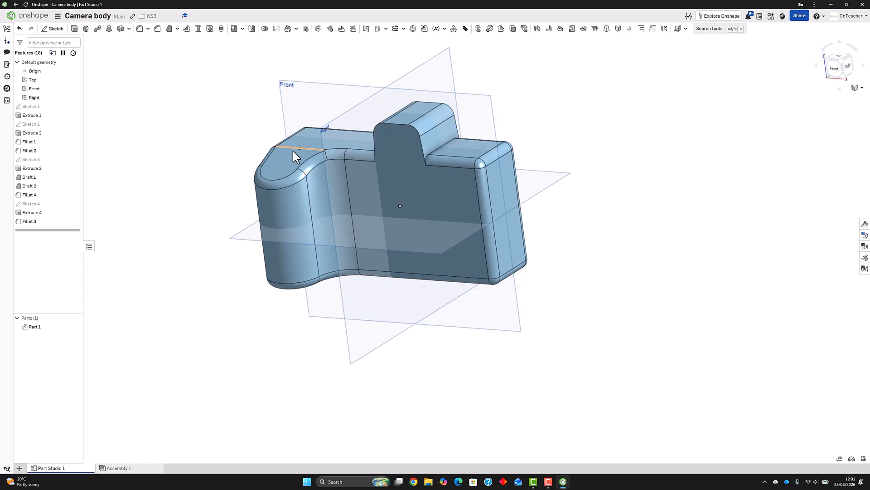
{"action": "left_click", "coordinate": [52, 29]}
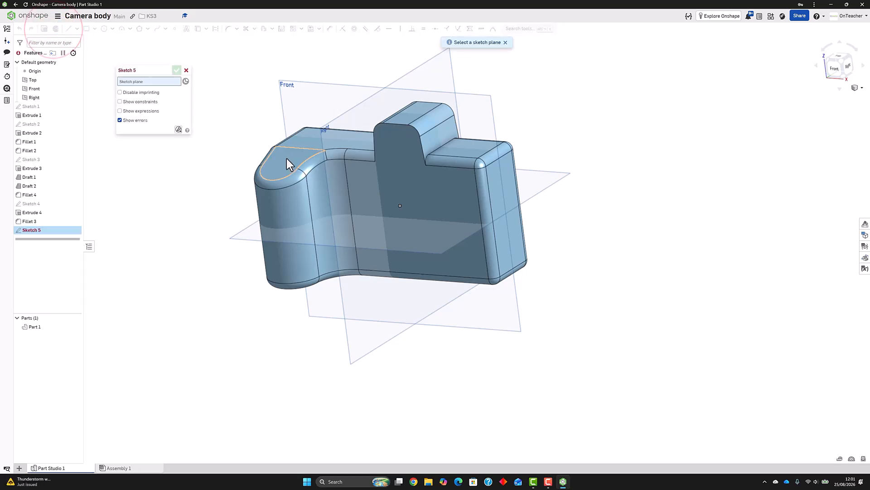
{"action": "left_click", "coordinate": [286, 159]}
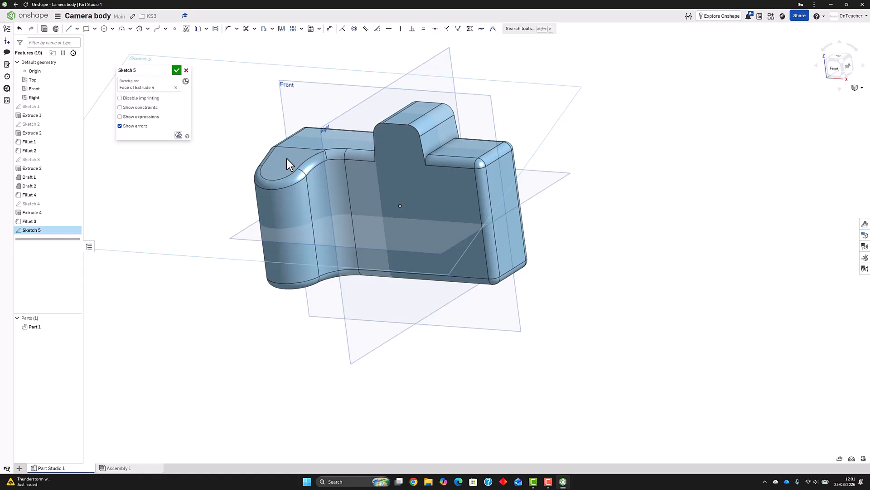
{"action": "key", "text": "n"}
{"action": "scroll", "coordinate": [526, 276], "scroll_direction": "up", "scroll_amount": 5}
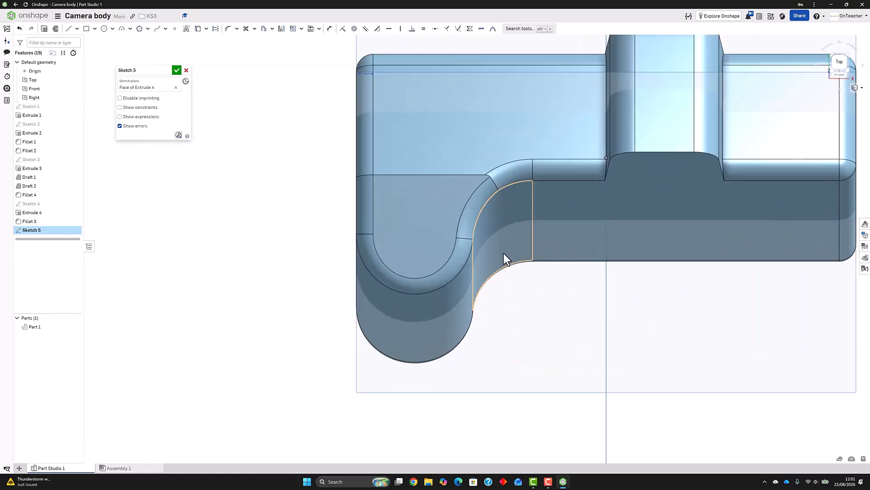
{"action": "scroll", "coordinate": [423, 195], "scroll_direction": "up", "scroll_amount": 3}
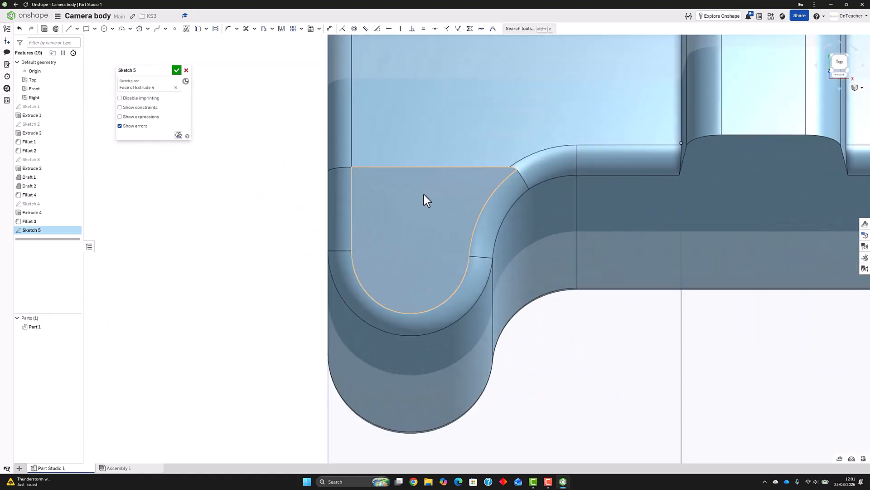
{"action": "left_click", "coordinate": [105, 29]}
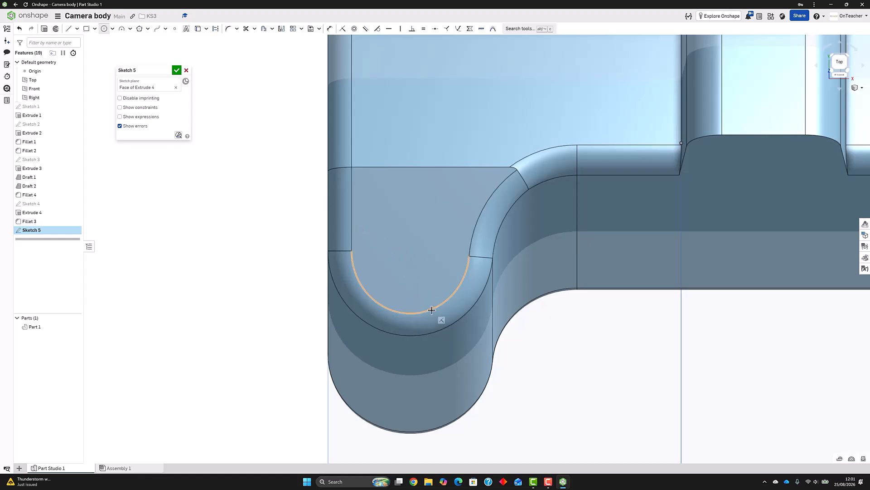
{"action": "left_click", "coordinate": [410, 251]}
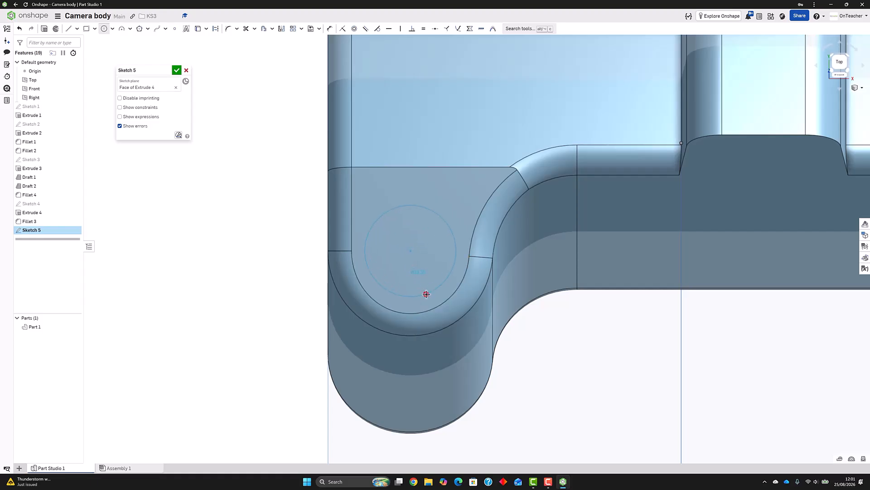
{"action": "left_click", "coordinate": [426, 293]}
{"action": "type", "text": "18"}
{"action": "key", "text": "Return"}
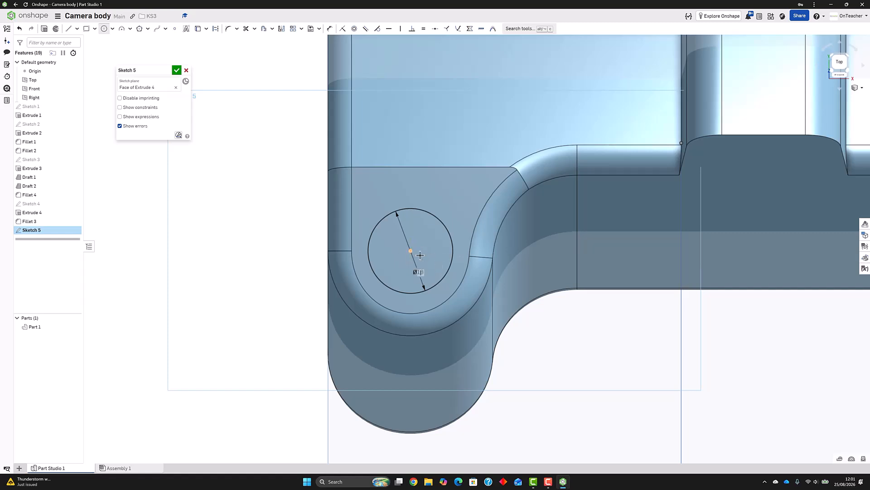
{"action": "left_click", "coordinate": [177, 71]}
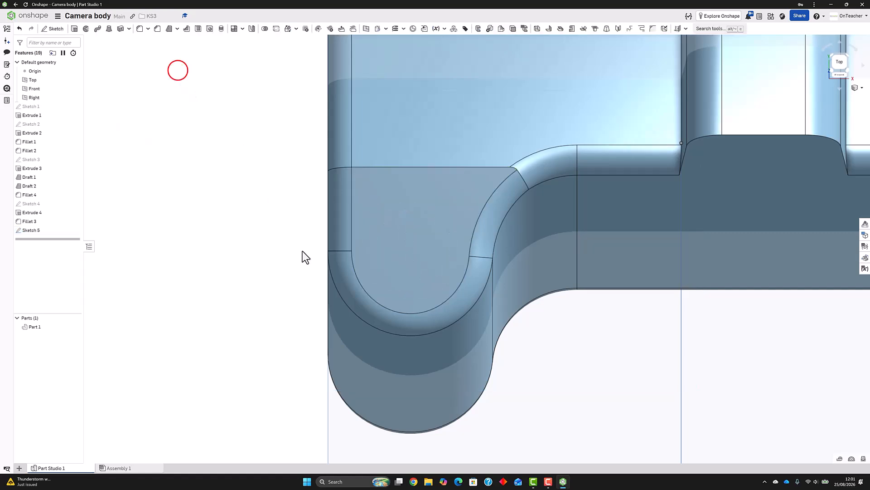
Extrude the circle on the grip's sloped top 3 mm outward, adding it to the body as the shutter button
{"action": "right_click_drag", "start_coordinate": [301, 241], "coordinate": [283, 187]}
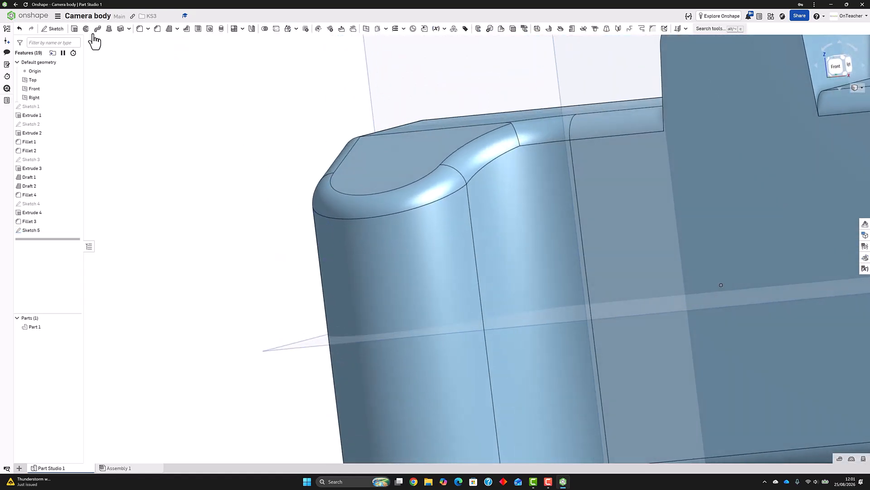
{"action": "left_click", "coordinate": [74, 29]}
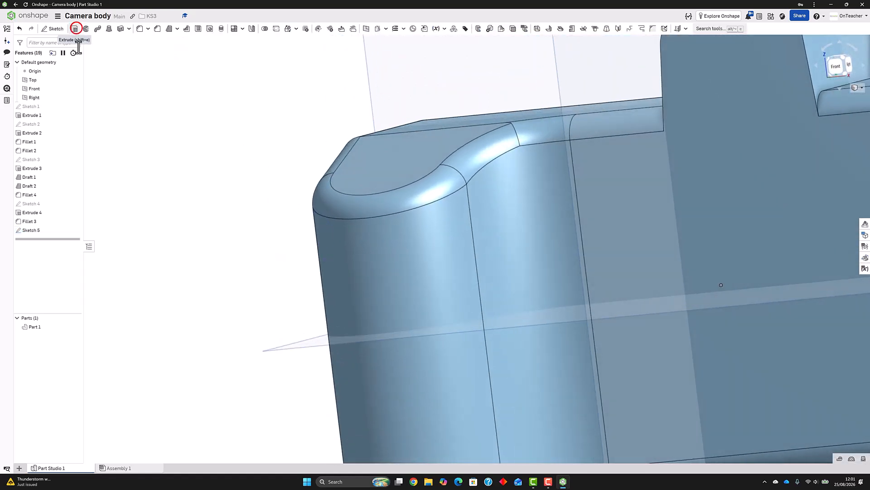
{"action": "left_click", "coordinate": [45, 230]}
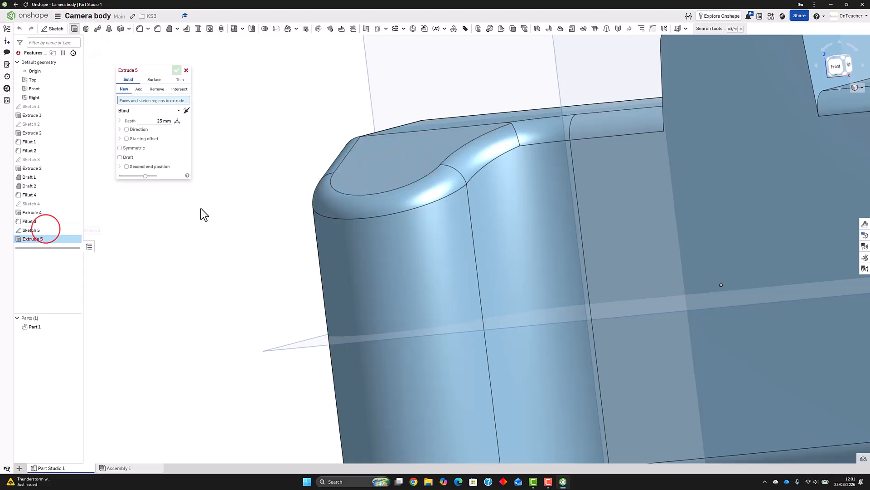
{"action": "left_click", "coordinate": [156, 128]}
{"action": "type", "text": "2"}
{"action": "key", "text": "Return"}
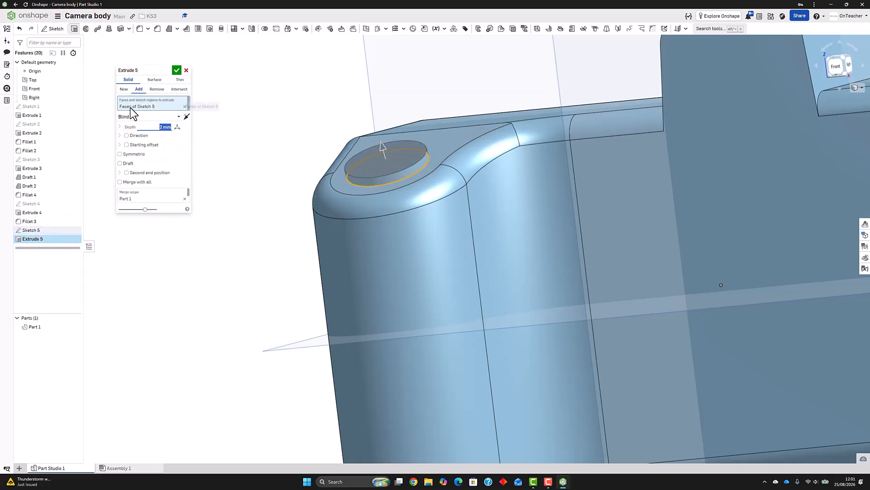
{"action": "key", "text": "Return"}
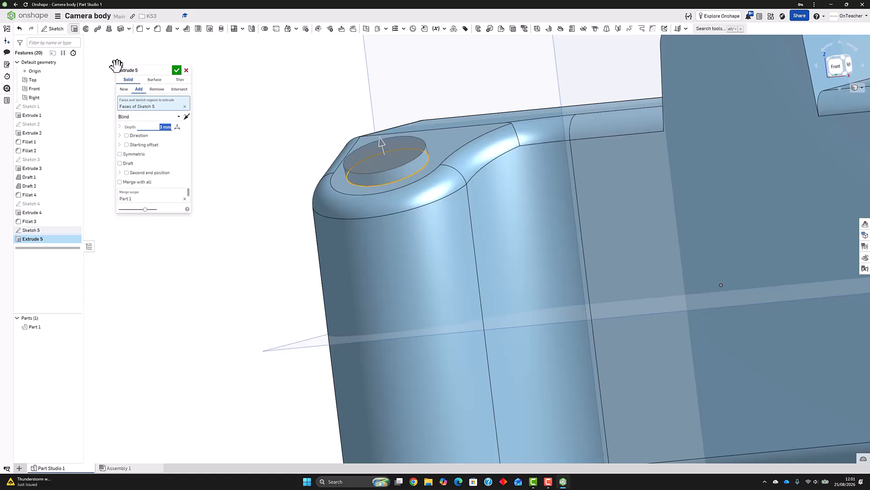
{"action": "left_click", "coordinate": [177, 71]}
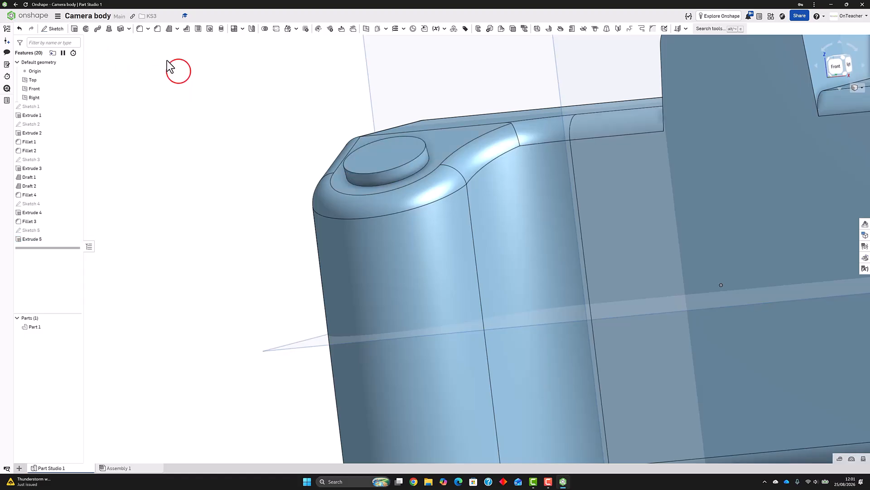
Fillet the shutter button's top edge with a 2 mm radius
{"action": "left_click", "coordinate": [140, 30]}
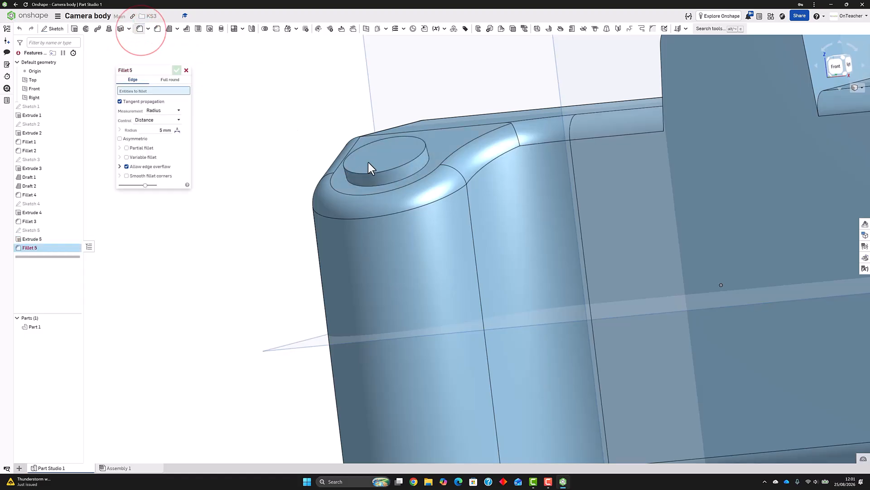
{"action": "left_click", "coordinate": [378, 172]}
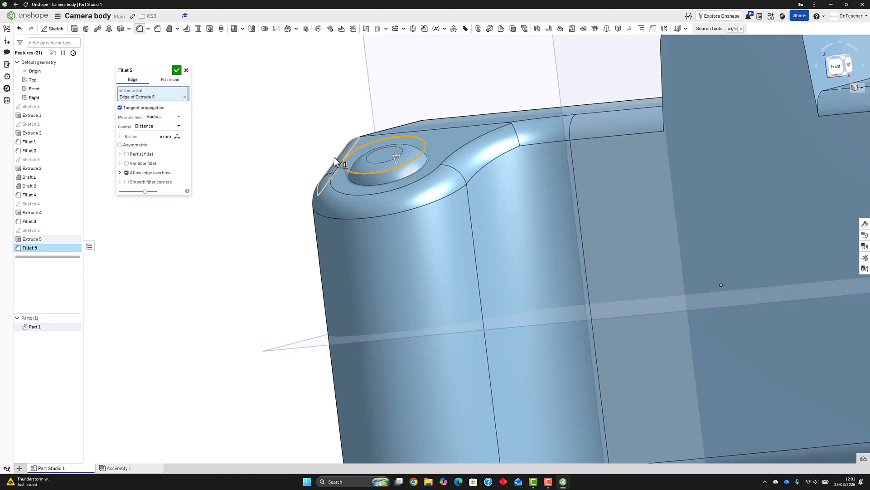
{"action": "left_click", "coordinate": [159, 136]}
{"action": "type", "text": "2"}
{"action": "key", "text": "Return"}
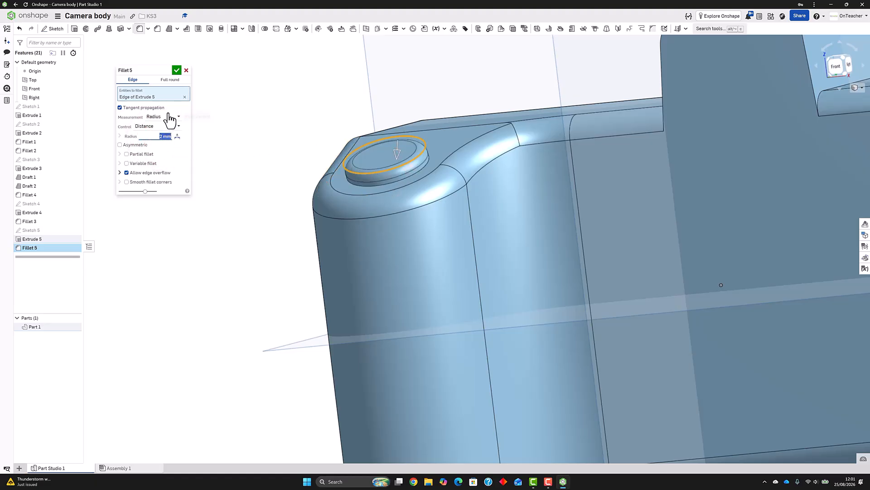
{"action": "left_click", "coordinate": [176, 70]}
{"action": "scroll", "coordinate": [209, 123], "scroll_direction": "down", "scroll_amount": 5}
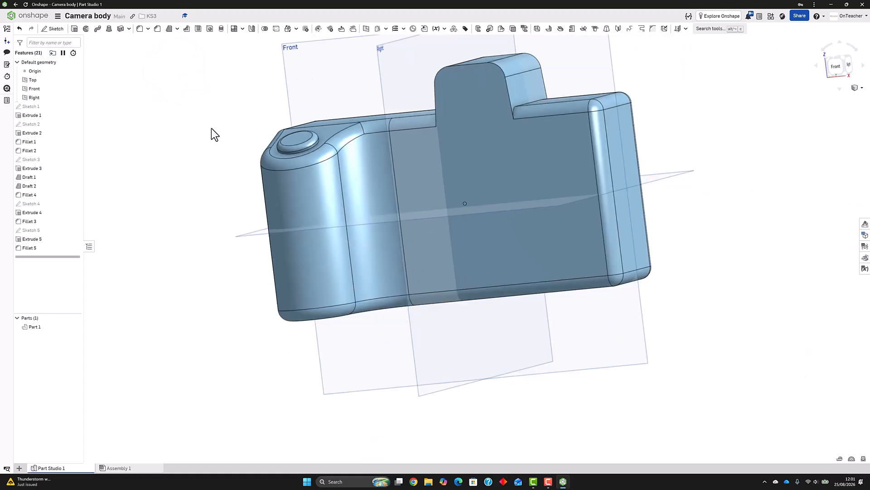
Sketch a 45 mm diameter circle on the camera's front face, centred below the viewfinder hump at the origin's height, and finish the sketch
{"action": "right_click_drag", "start_coordinate": [211, 128], "coordinate": [242, 125]}
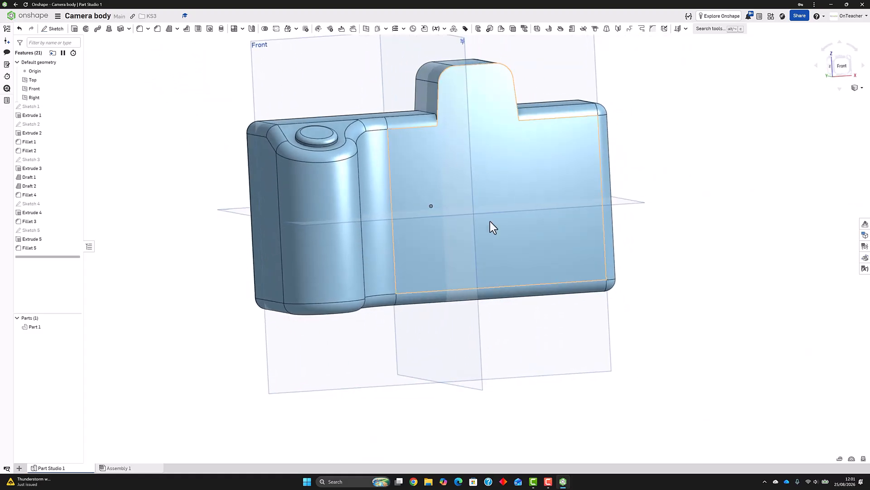
{"action": "left_click", "coordinate": [53, 29]}
{"action": "left_click", "coordinate": [518, 195]}
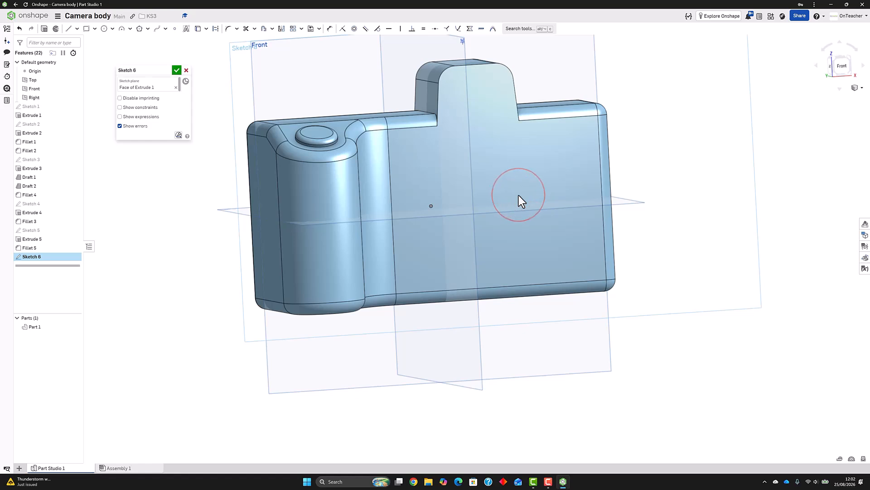
{"action": "left_click", "coordinate": [104, 29]}
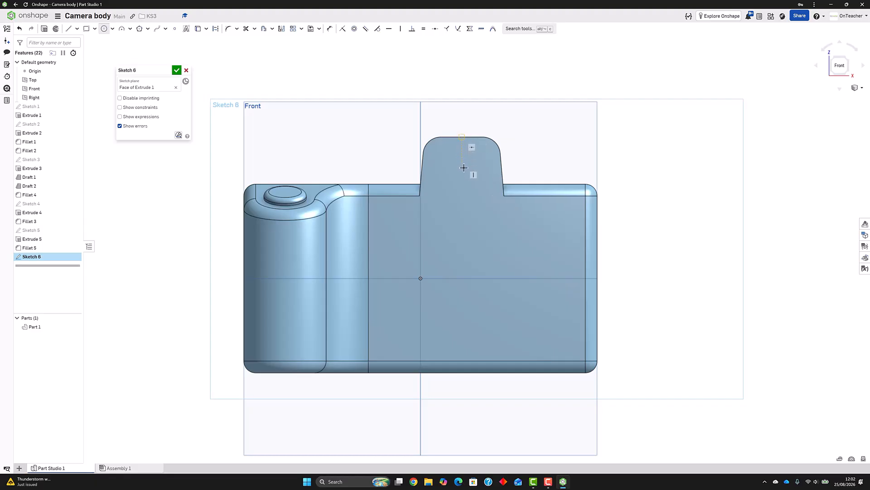
{"action": "left_click", "coordinate": [463, 278]}
{"action": "left_click", "coordinate": [482, 337]}
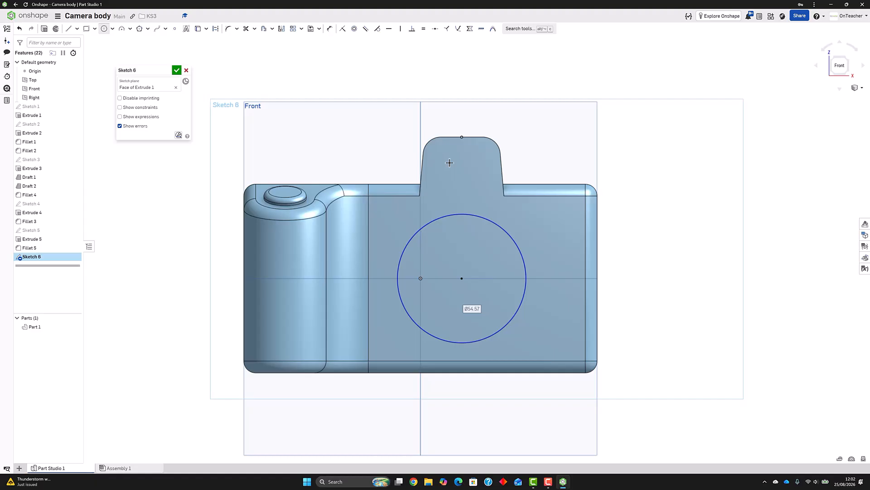
{"action": "type", "text": "45"}
{"action": "key", "text": "Return"}
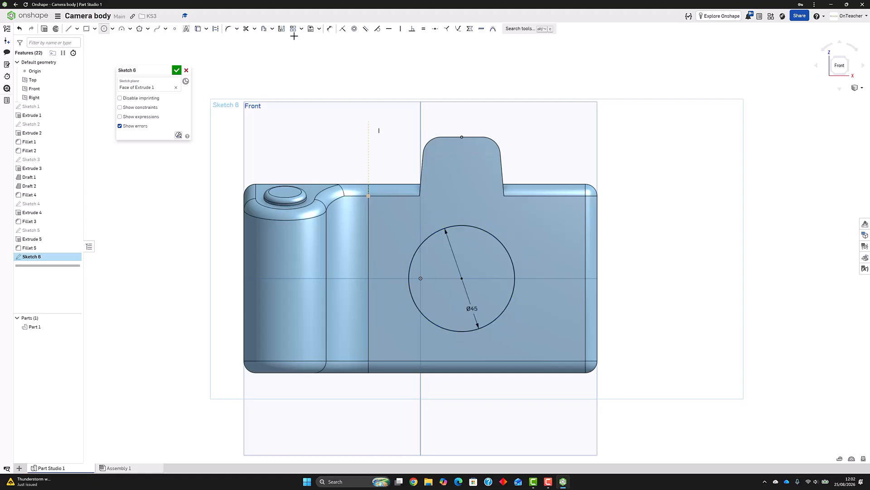
{"action": "left_click", "coordinate": [177, 67]}
Extrude the 45 mm circle 10 mm into the body as a Remove cut to form the lens recess
{"action": "right_click_drag", "start_coordinate": [380, 140], "coordinate": [343, 163]}
{"action": "left_click", "coordinate": [74, 29]}
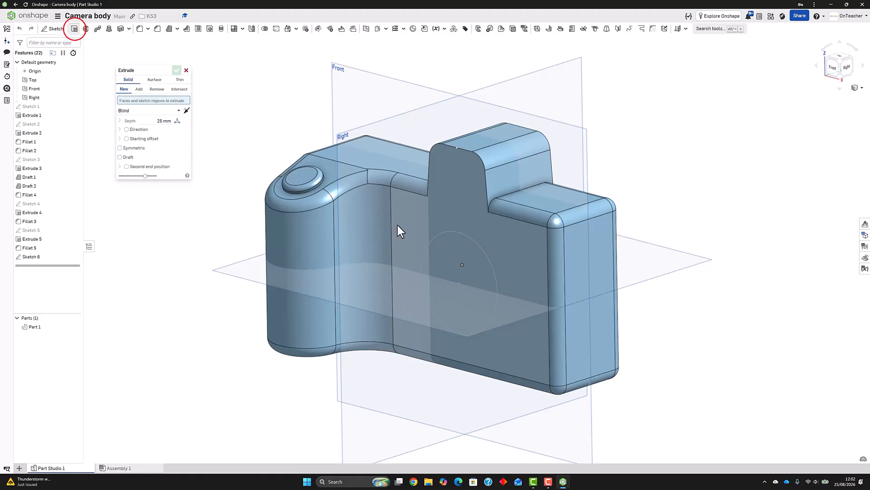
{"action": "left_click", "coordinate": [455, 246]}
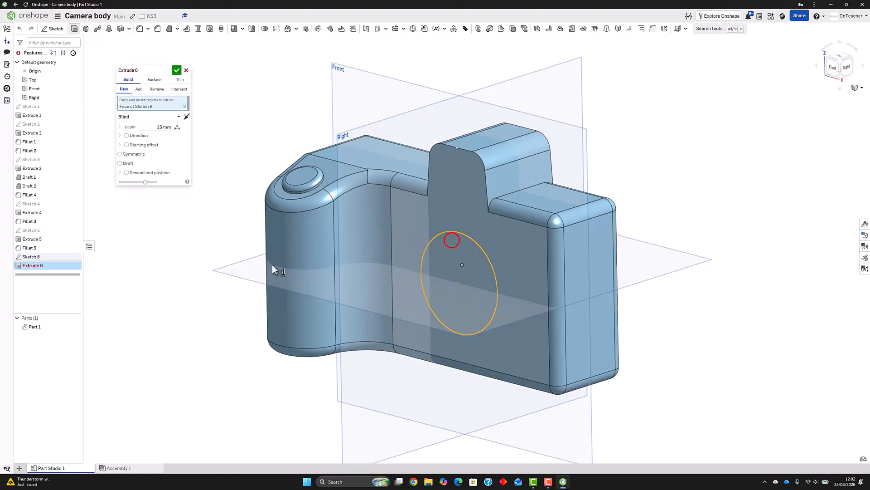
{"action": "left_click", "coordinate": [187, 117]}
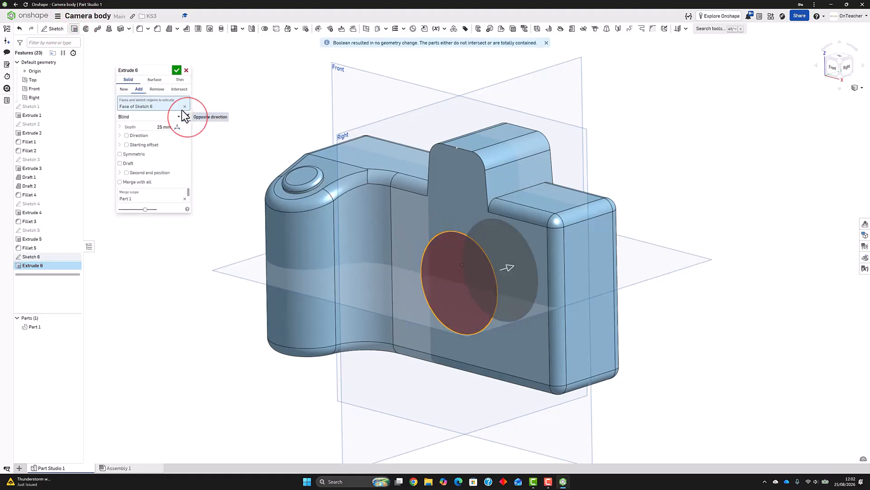
{"action": "left_click", "coordinate": [157, 89]}
{"action": "left_click", "coordinate": [151, 127]}
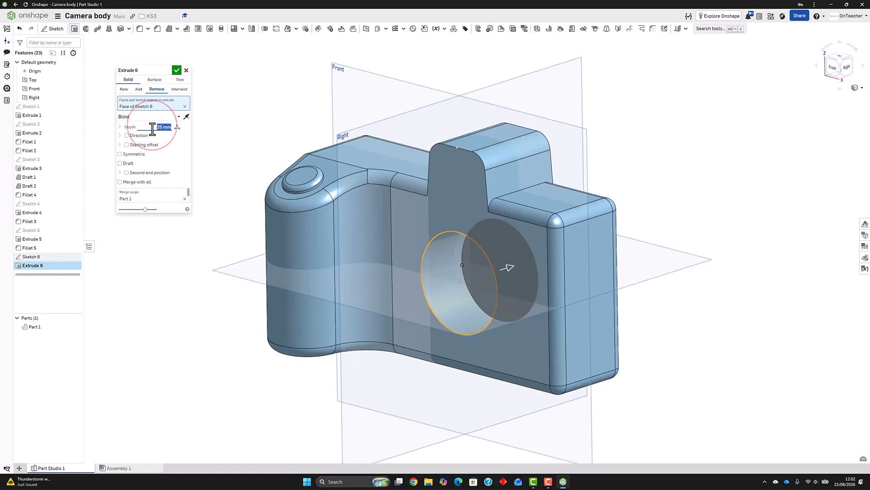
{"action": "type", "text": "10"}
{"action": "key", "text": "Return"}
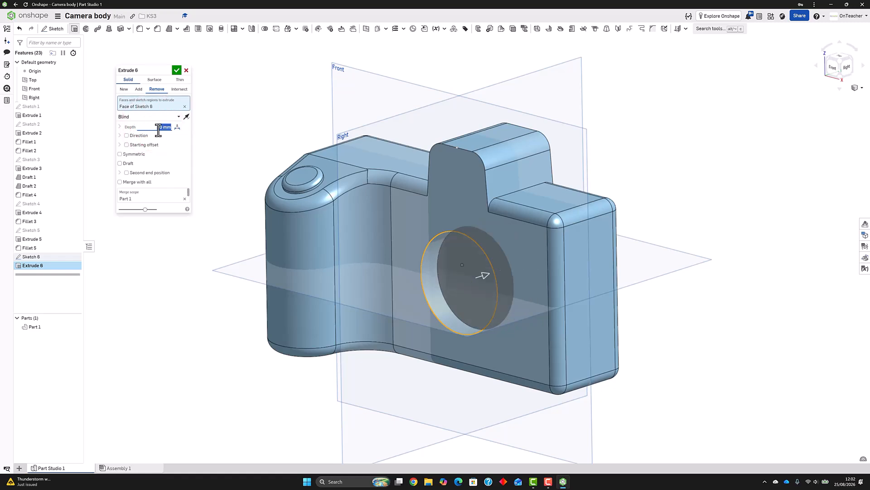
{"action": "left_click", "coordinate": [176, 70]}
Start a sketch on the camera's front face and project the lens recess's circular edge into it
{"action": "right_click_drag", "start_coordinate": [398, 290], "coordinate": [423, 234]}
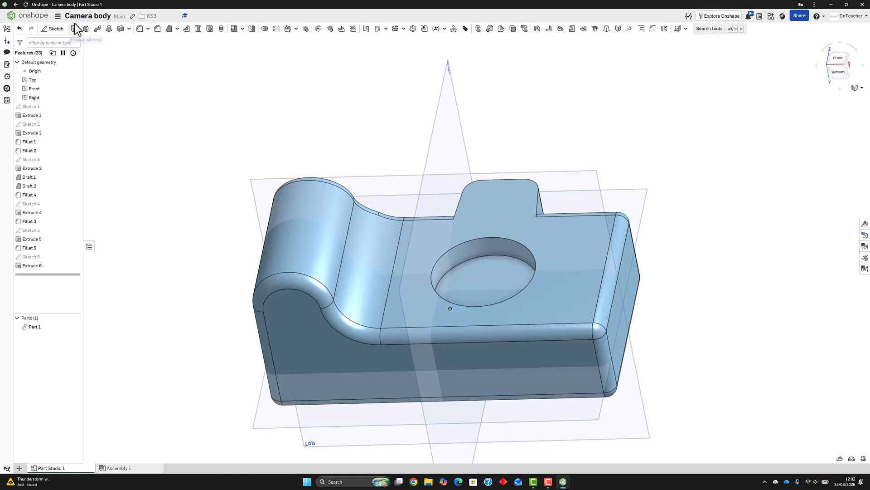
{"action": "left_click", "coordinate": [62, 29]}
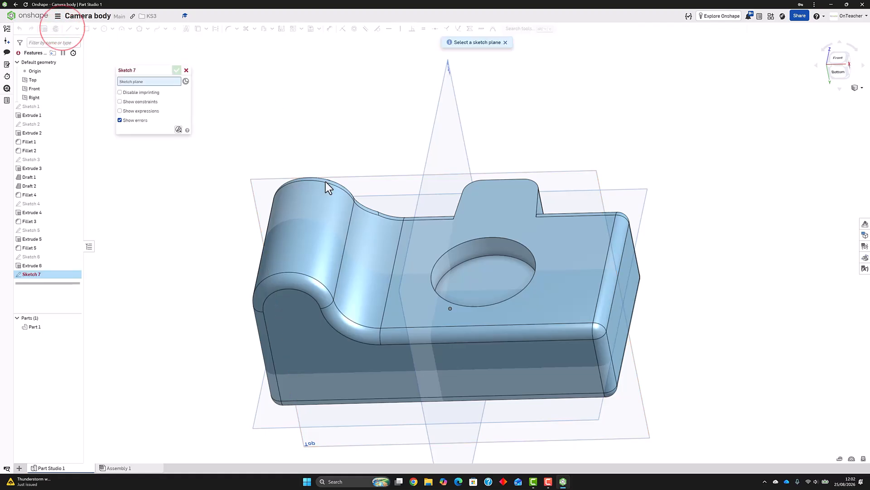
{"action": "left_click", "coordinate": [458, 235]}
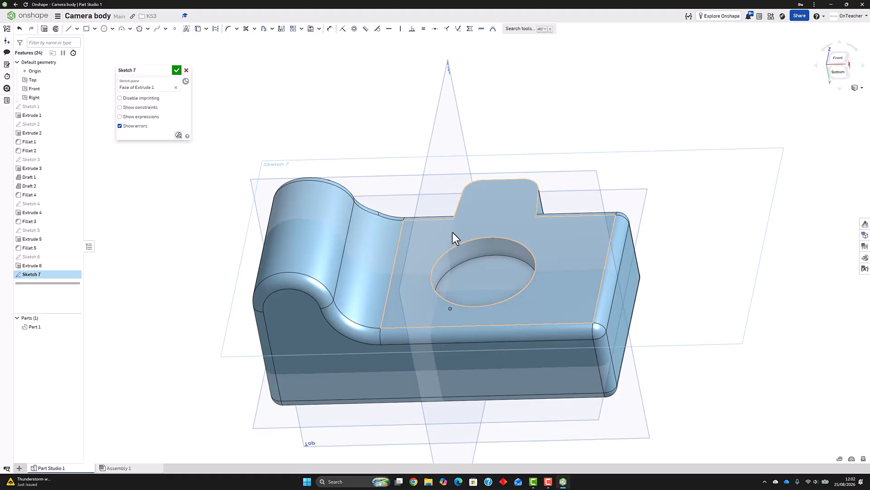
{"action": "key", "text": "n"}
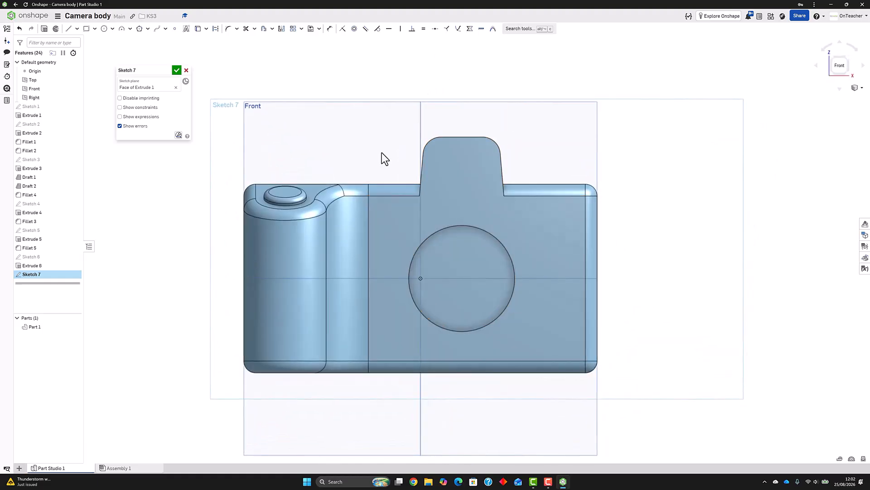
{"action": "left_click", "coordinate": [198, 30]}
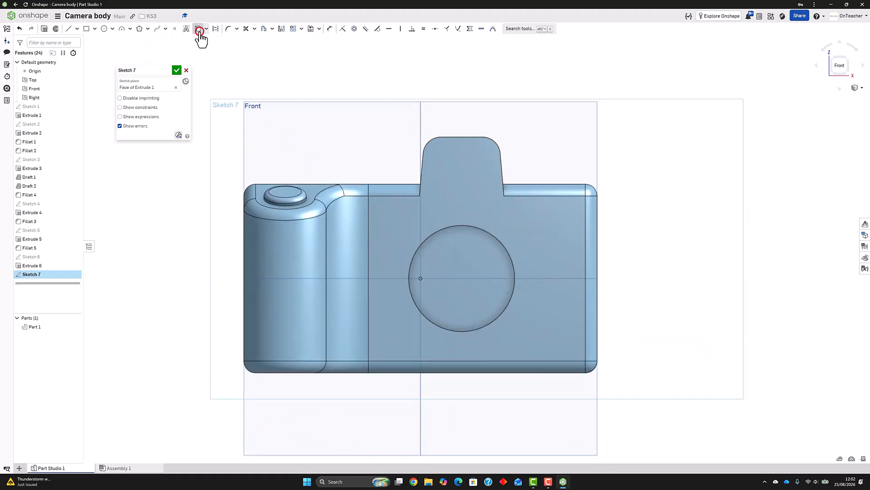
{"action": "left_click", "coordinate": [443, 231]}
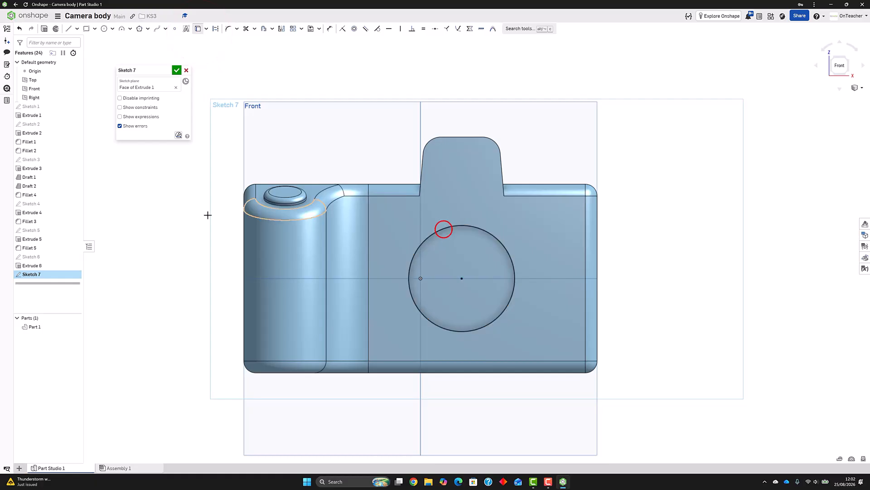
Offset the projected circle outward by 15 mm
{"action": "left_click", "coordinate": [265, 29]}
{"action": "left_click", "coordinate": [464, 224]}
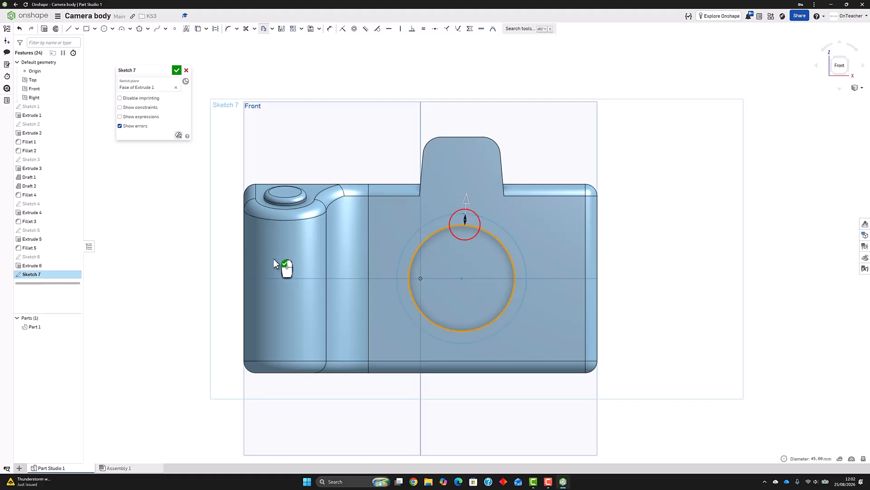
{"action": "left_click", "coordinate": [324, 230]}
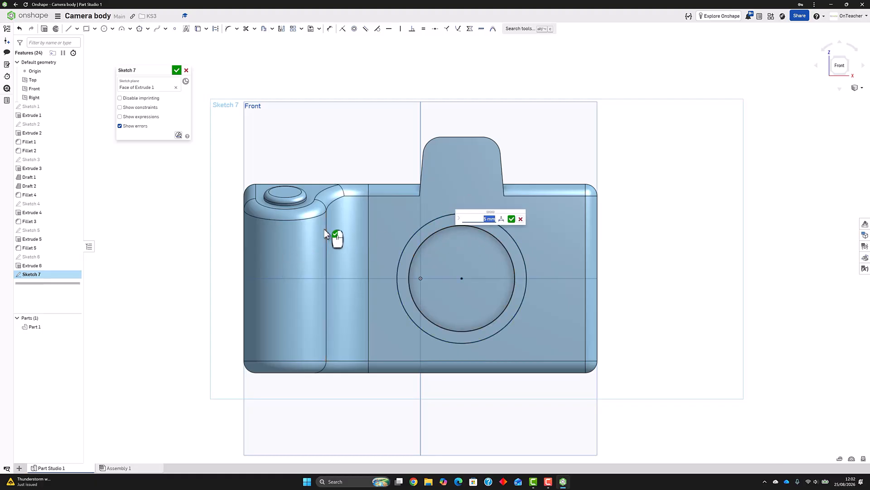
{"action": "type", "text": "15"}
{"action": "key", "text": "Return"}
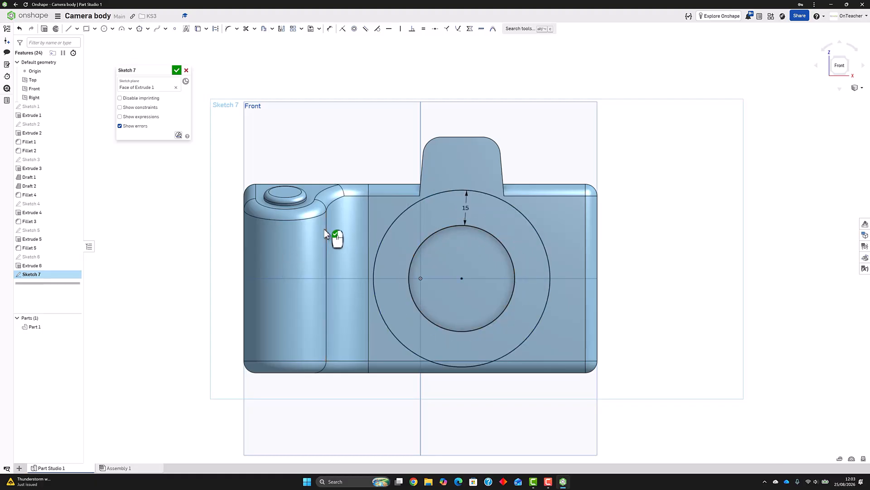
Set the offset distance between the two circles to 10 mm and finish the sketch
{"action": "left_click", "coordinate": [466, 209]}
{"action": "double_click", "coordinate": [467, 208]}
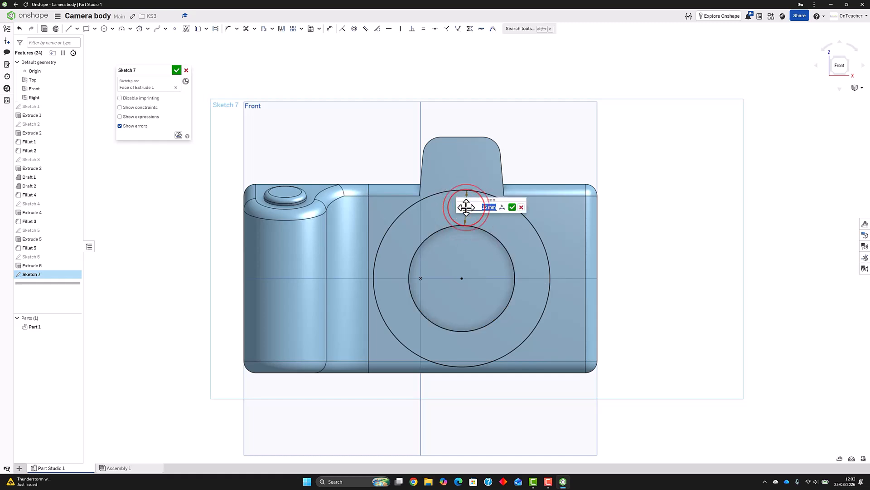
{"action": "type", "text": "10"}
{"action": "key", "text": "Return"}
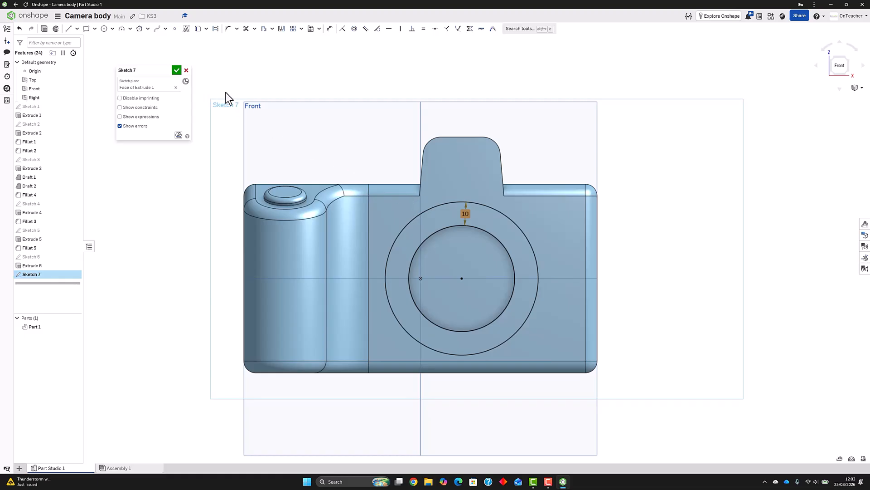
{"action": "left_click", "coordinate": [177, 71]}
Extrude the ring around the lens recess 2 mm outward, adding it to the body
{"action": "right_click_drag", "start_coordinate": [363, 169], "coordinate": [358, 121]}
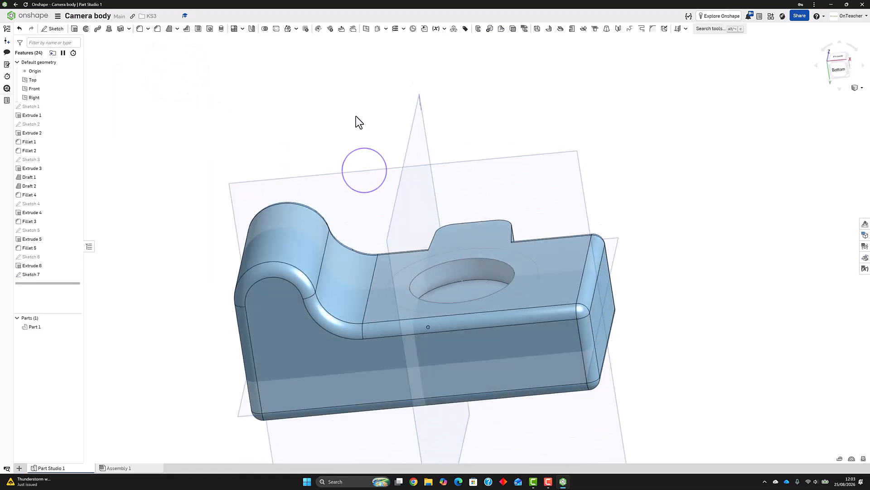
{"action": "left_click", "coordinate": [74, 29]}
{"action": "left_click", "coordinate": [22, 275]}
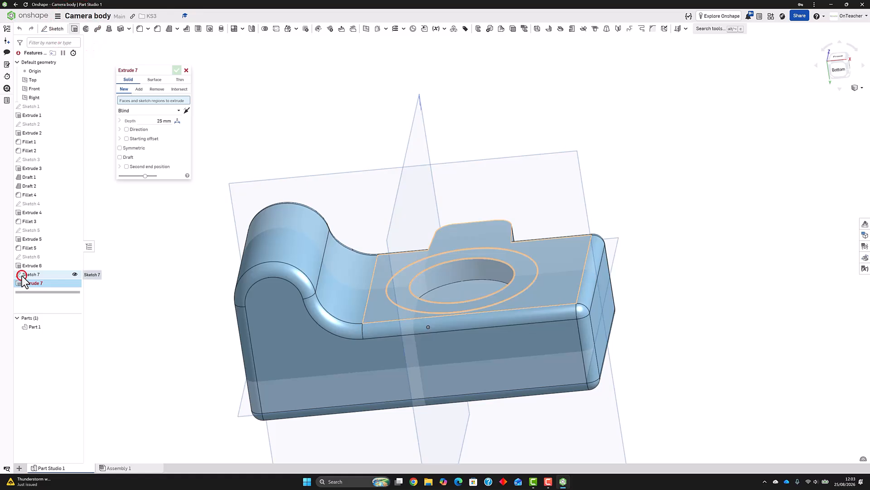
{"action": "left_click", "coordinate": [160, 130]}
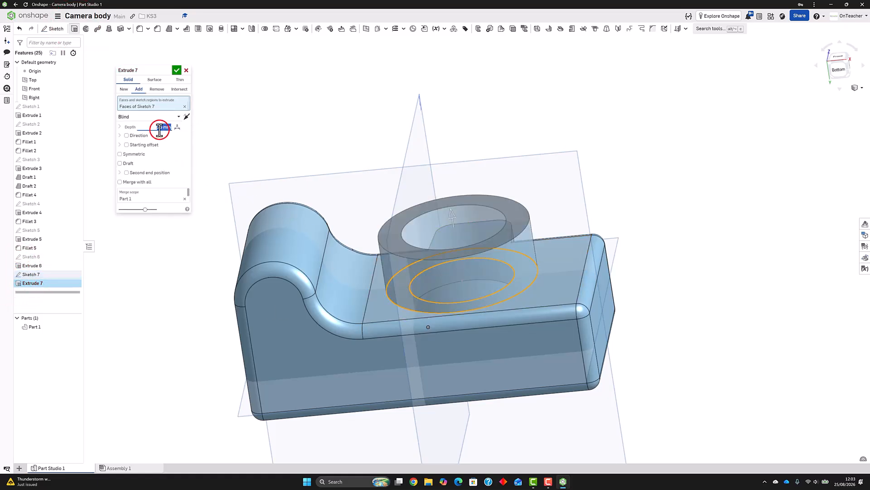
{"action": "left_click", "coordinate": [177, 70]}
Chamfer the raised ring's outer edge using the two-distance type, with distances of 7.5 mm and 2 mm
{"action": "mouse_move", "coordinate": [412, 198]}
{"action": "right_mouse_down"}
{"action": "mouse_move", "coordinate": [390, 179]}
{"action": "mouse_move", "coordinate": [404, 203]}
{"action": "right_mouse_up"}
{"action": "scroll", "coordinate": [527, 294], "scroll_direction": "up", "scroll_amount": 3}
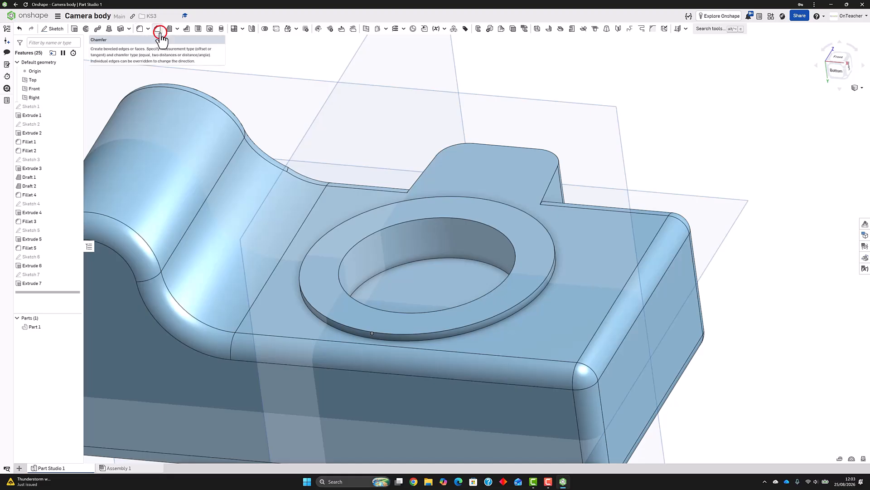
{"action": "left_click", "coordinate": [159, 32]}
{"action": "left_click", "coordinate": [158, 119]}
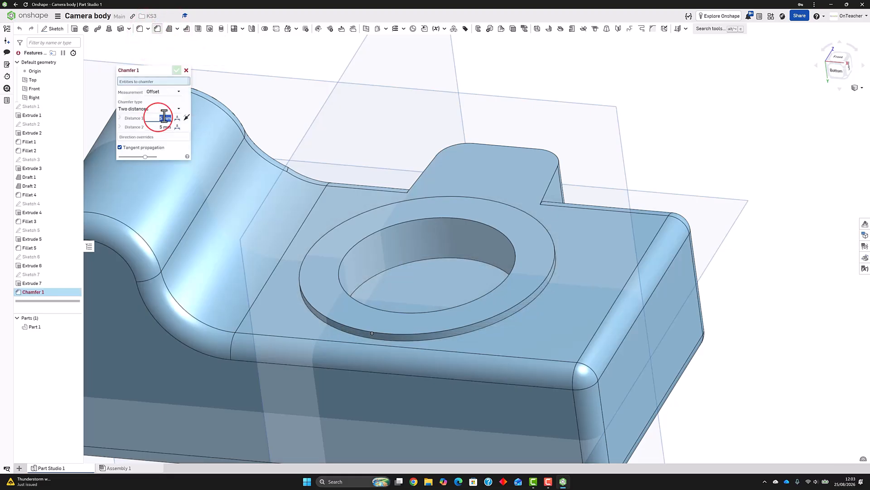
{"action": "type", "text": "10"}
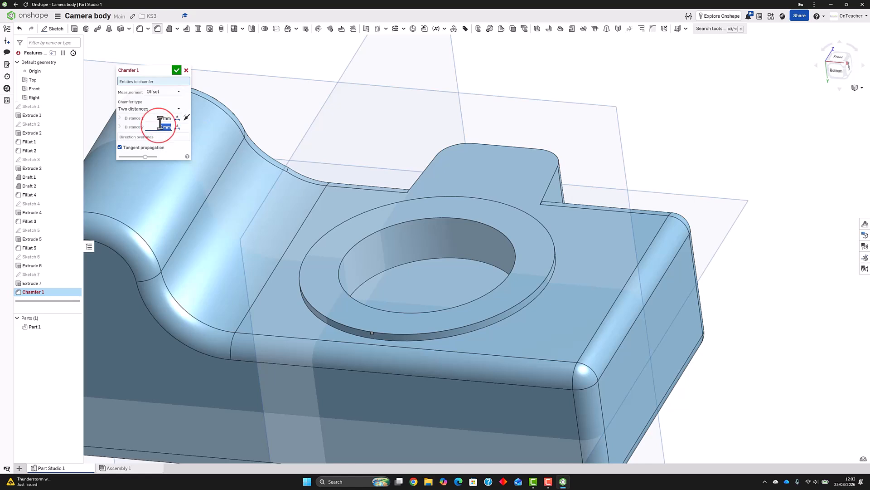
{"action": "type", "text": "2"}
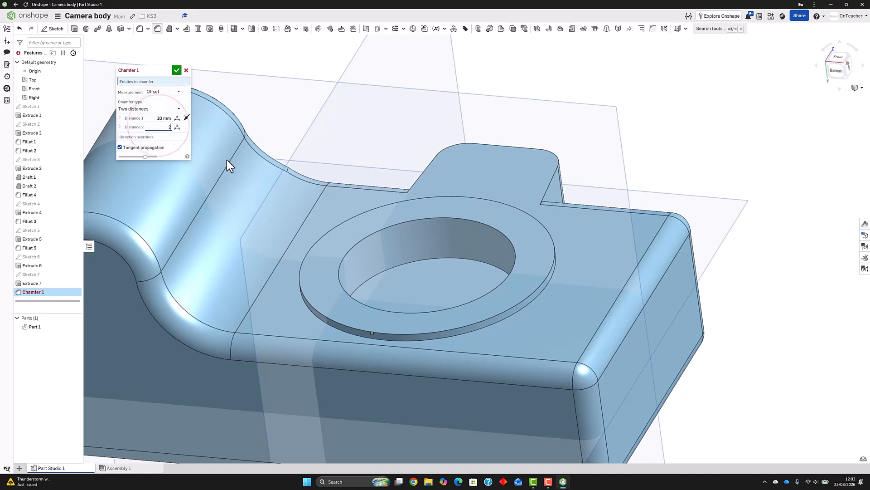
{"action": "left_click", "coordinate": [318, 311]}
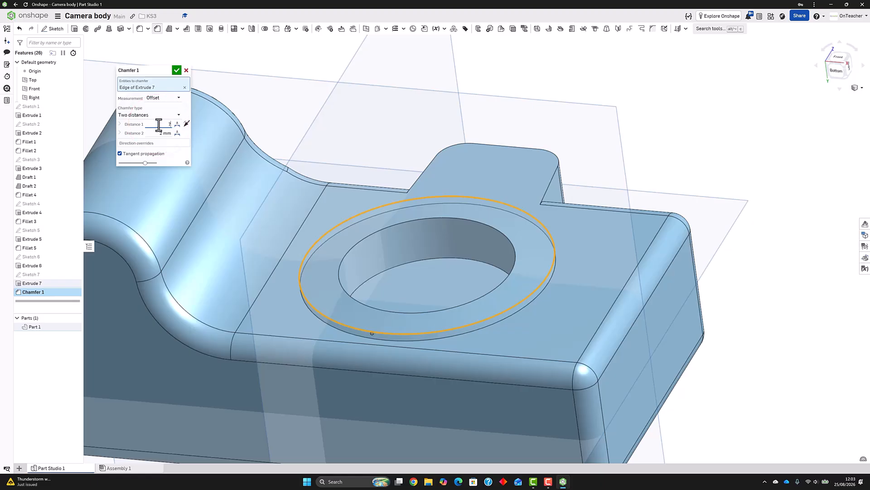
{"action": "key", "text": "Return"}
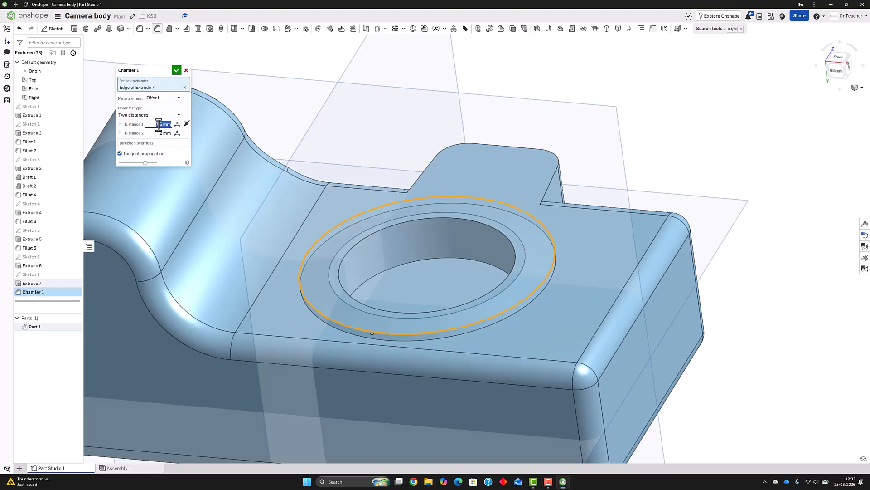
{"action": "left_click", "coordinate": [176, 70]}
{"action": "right_click_drag", "start_coordinate": [291, 148], "coordinate": [234, 209]}
{"action": "key", "text": "shift+1"}
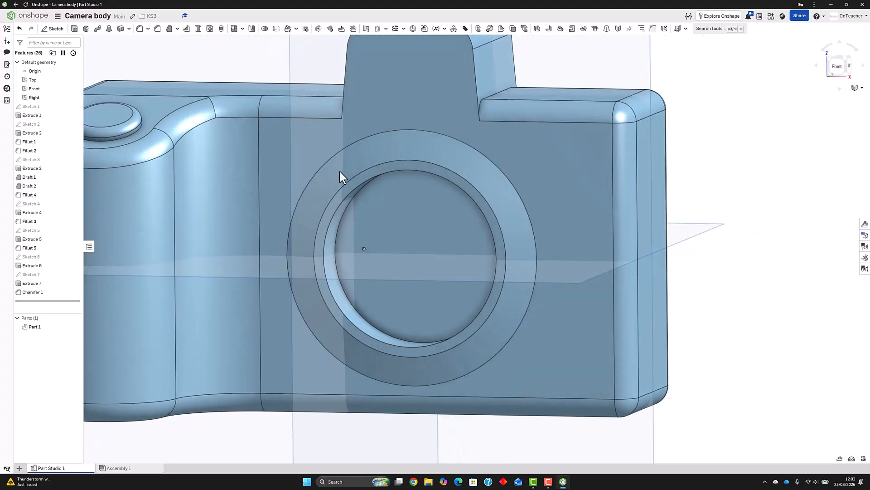
{"action": "key", "text": "f"}
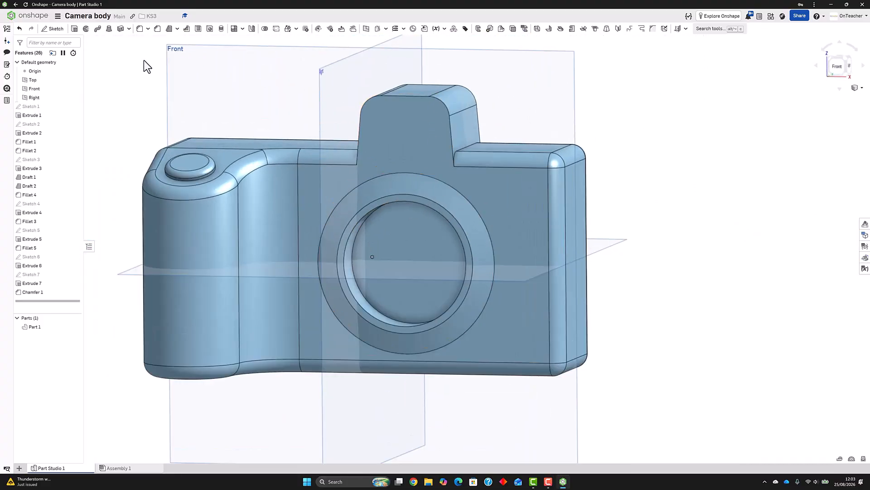
{"action": "left_click", "coordinate": [59, 29]}
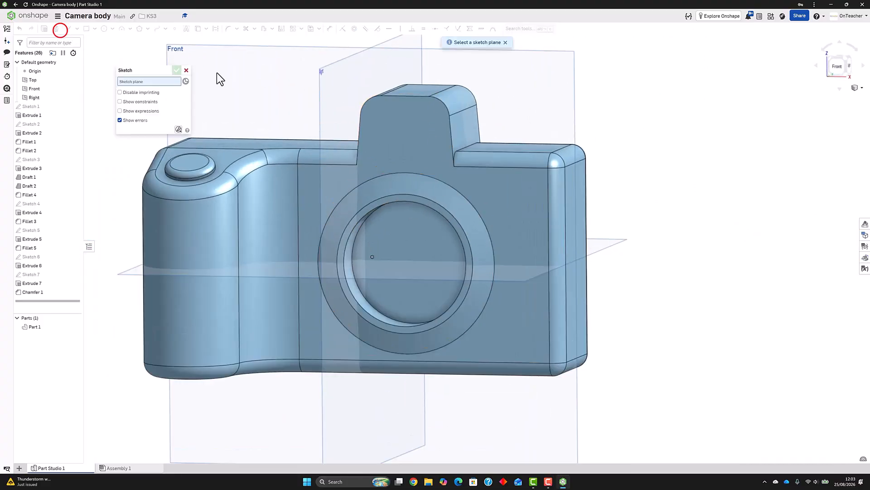
{"action": "left_click", "coordinate": [380, 119]}
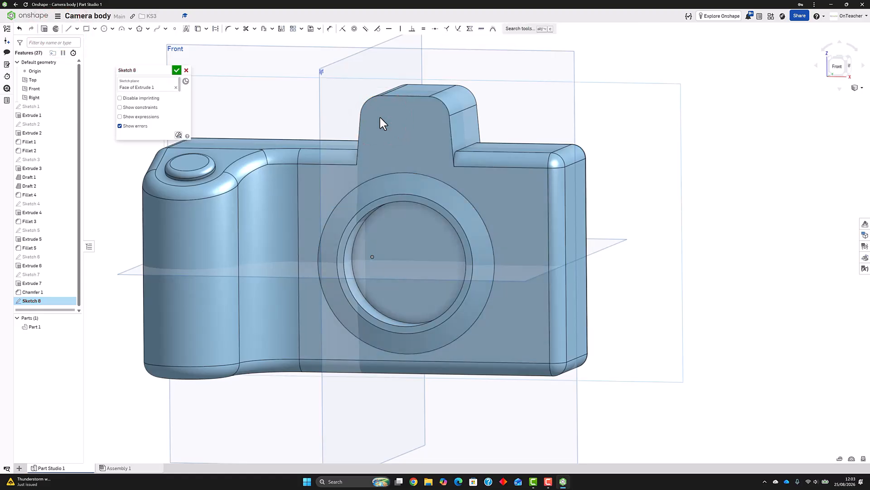
{"action": "scroll", "coordinate": [553, 151], "scroll_direction": "up", "scroll_amount": 3}
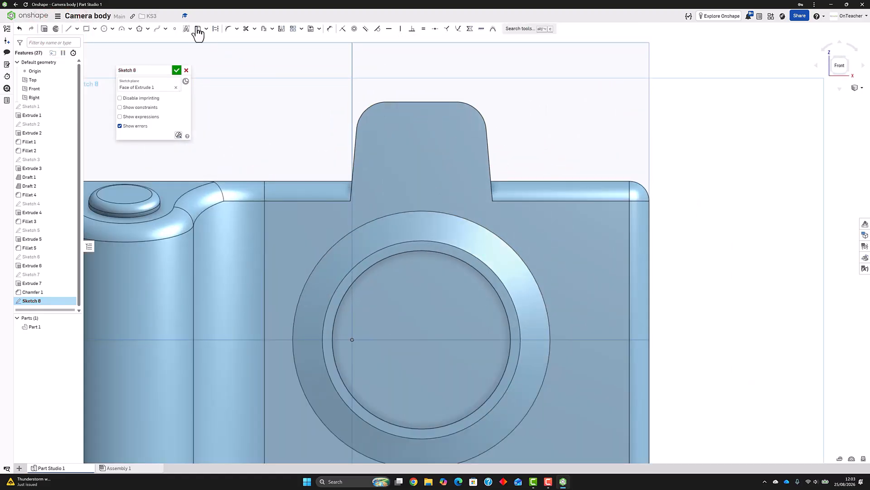
{"action": "left_click", "coordinate": [95, 29]}
{"action": "left_click", "coordinate": [109, 50]}
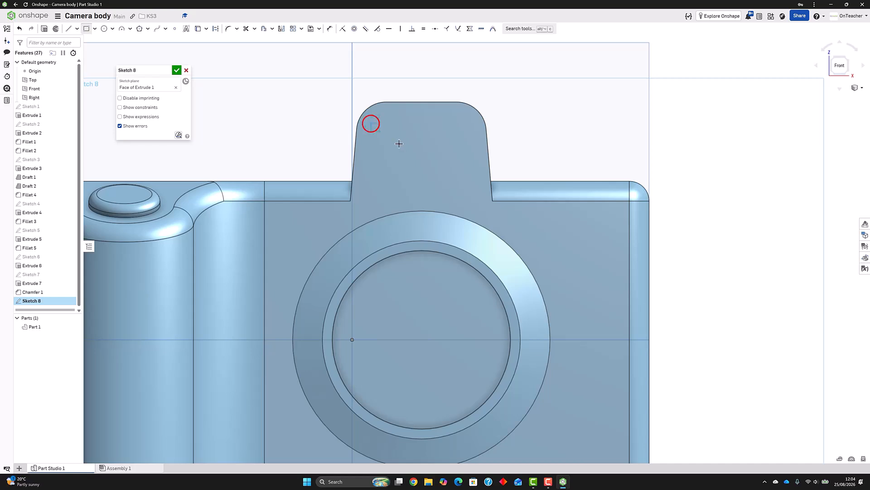
{"action": "left_click", "coordinate": [475, 191]}
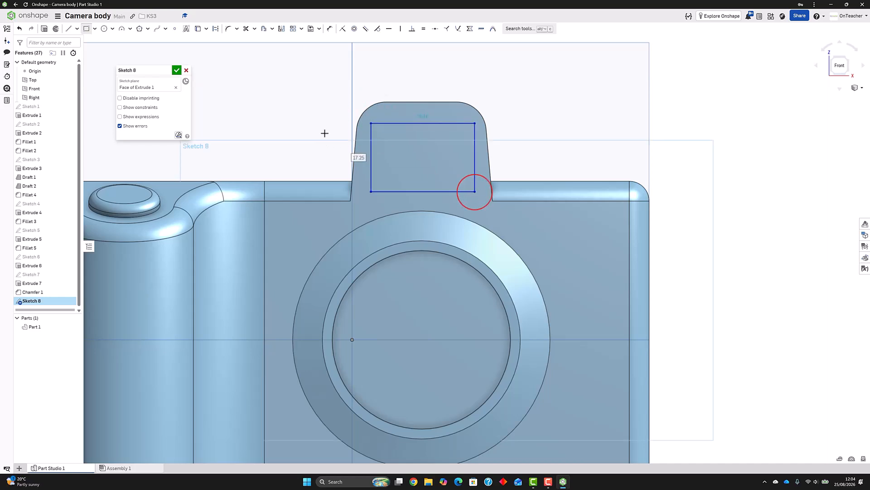
{"action": "left_click", "coordinate": [329, 28]}
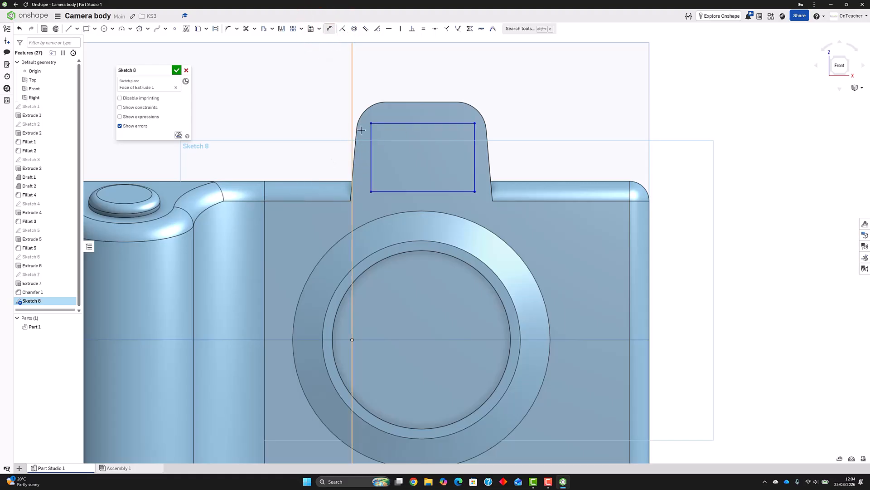
{"action": "left_click", "coordinate": [371, 136]}
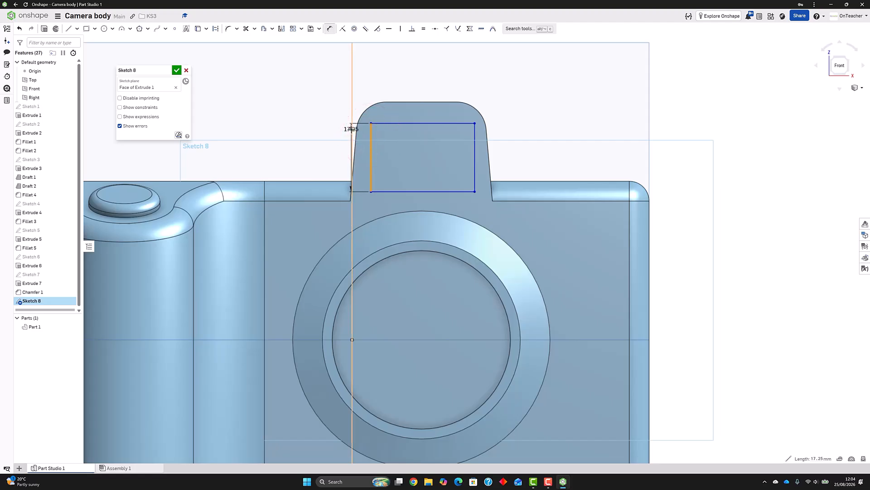
{"action": "left_click", "coordinate": [352, 129]}
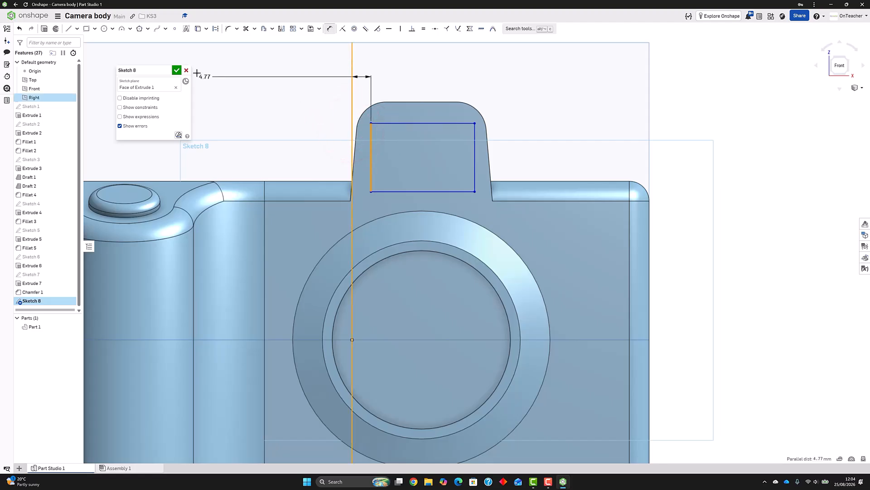
{"action": "left_click", "coordinate": [186, 70]}
{"action": "mouse_move", "coordinate": [409, 137]}
{"action": "right_mouse_down"}
{"action": "mouse_move", "coordinate": [379, 147]}
{"action": "mouse_move", "coordinate": [385, 151]}
{"action": "right_mouse_up"}
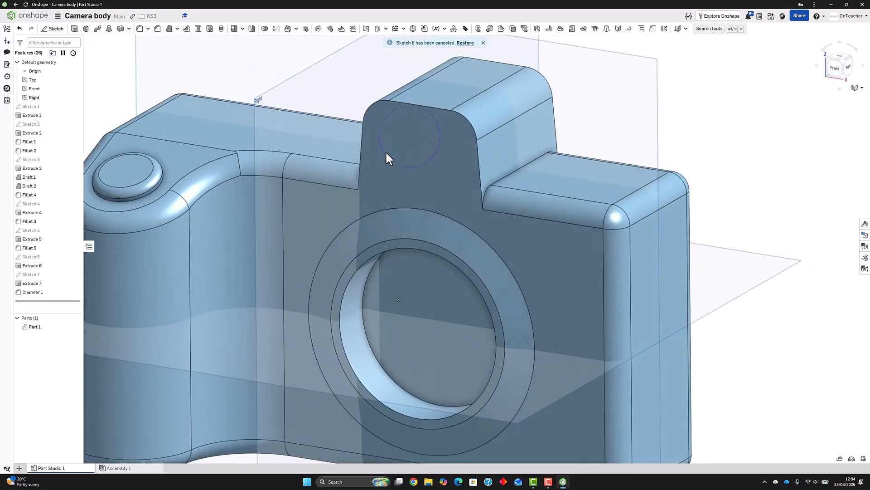
{"action": "left_click", "coordinate": [482, 43]}
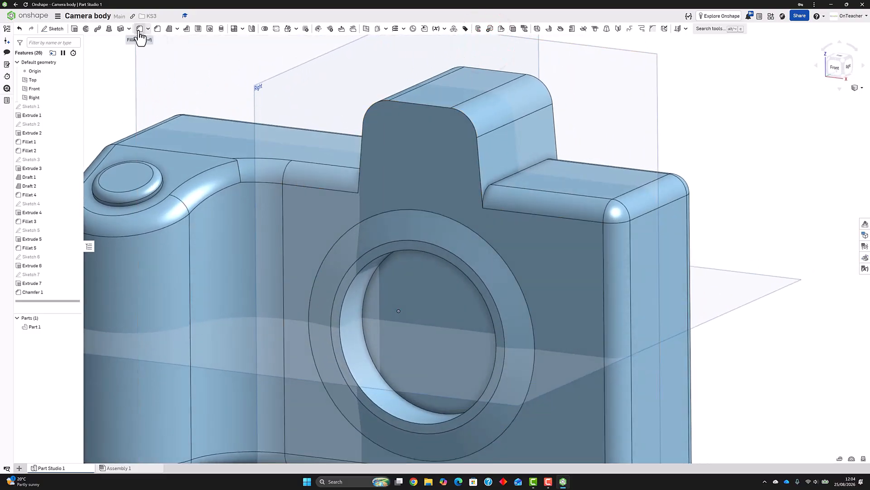
Fillet the front and rear top edges of the viewfinder housing with a 5 mm radius
{"action": "left_click", "coordinate": [413, 103]}
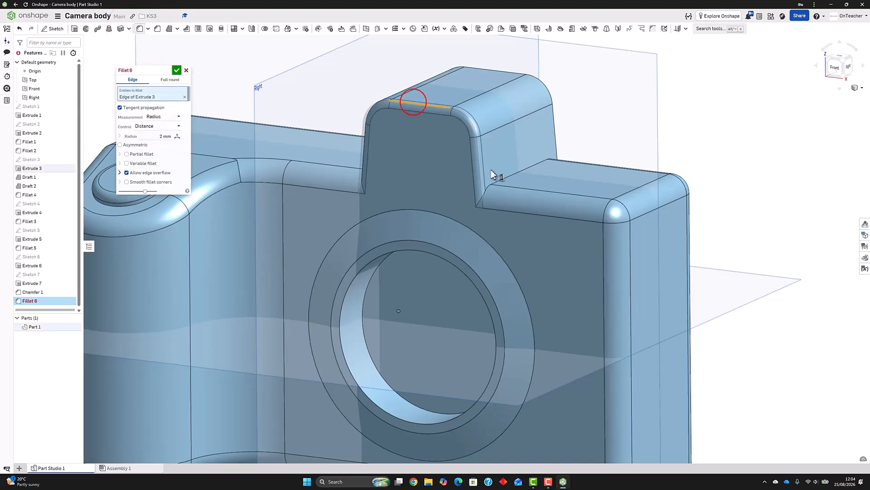
{"action": "left_click", "coordinate": [496, 73]}
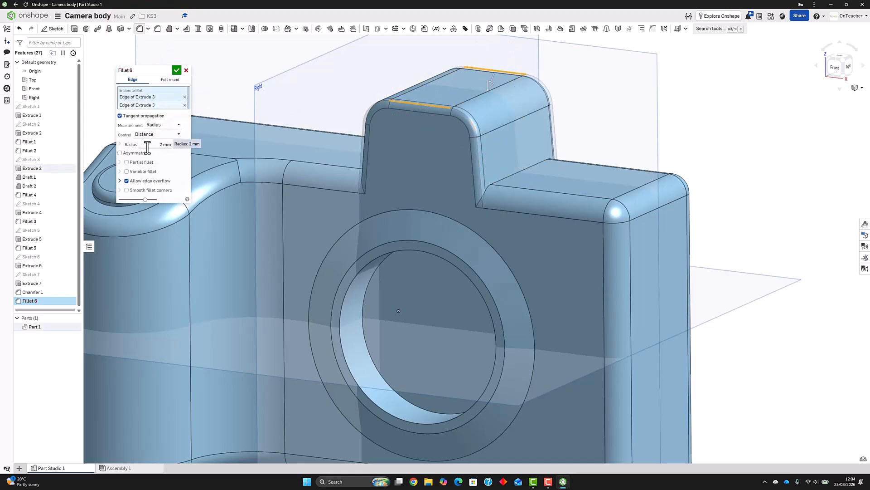
{"action": "type", "text": "5"}
{"action": "key", "text": "Return"}
{"action": "right_click_drag", "start_coordinate": [268, 177], "coordinate": [238, 120]}
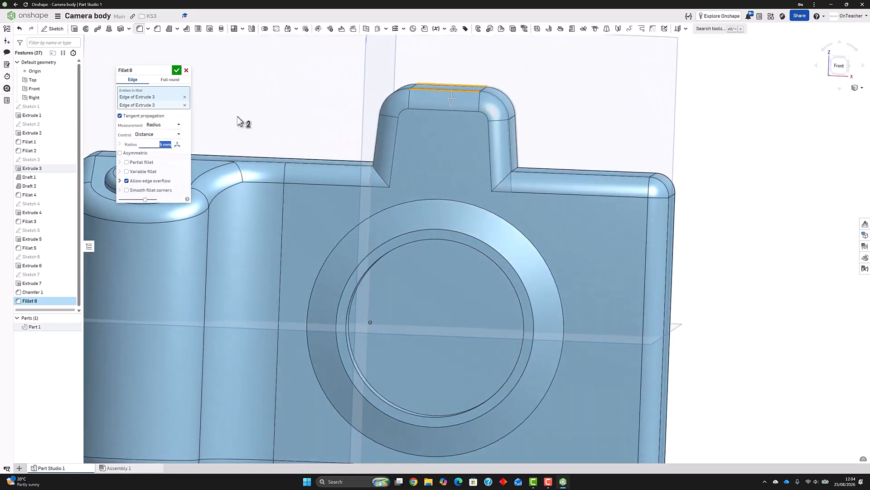
{"action": "left_click", "coordinate": [175, 71]}
Sketch a corner rectangle about 16 mm high on the front face, inside the viewfinder housing's outline
{"action": "left_click", "coordinate": [56, 29]}
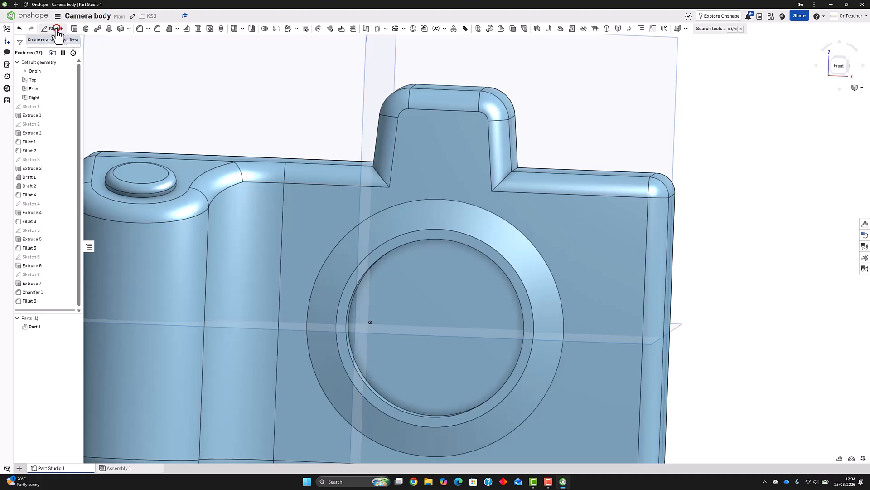
{"action": "left_click", "coordinate": [423, 123]}
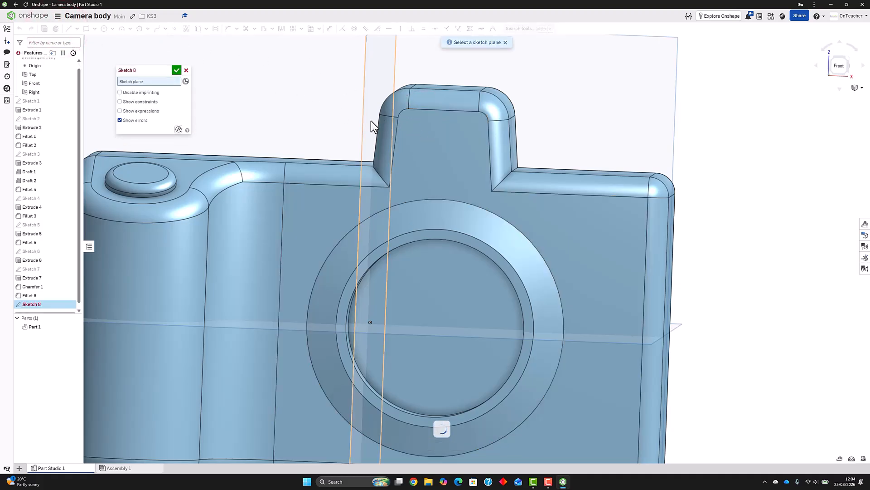
{"action": "key", "text": "n"}
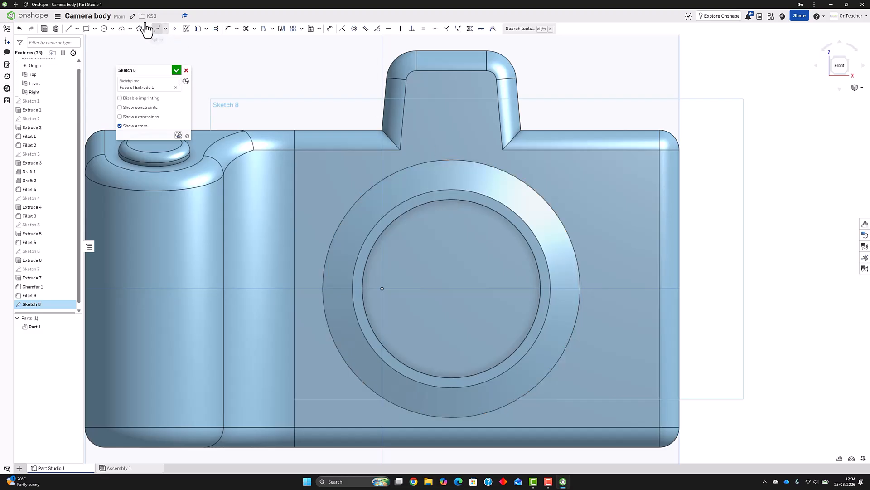
{"action": "left_click", "coordinate": [103, 28]}
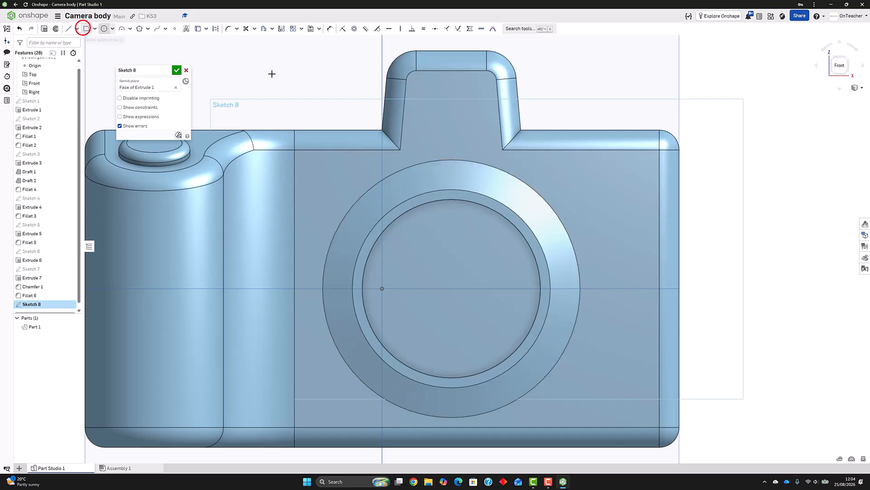
{"action": "left_click", "coordinate": [416, 81]}
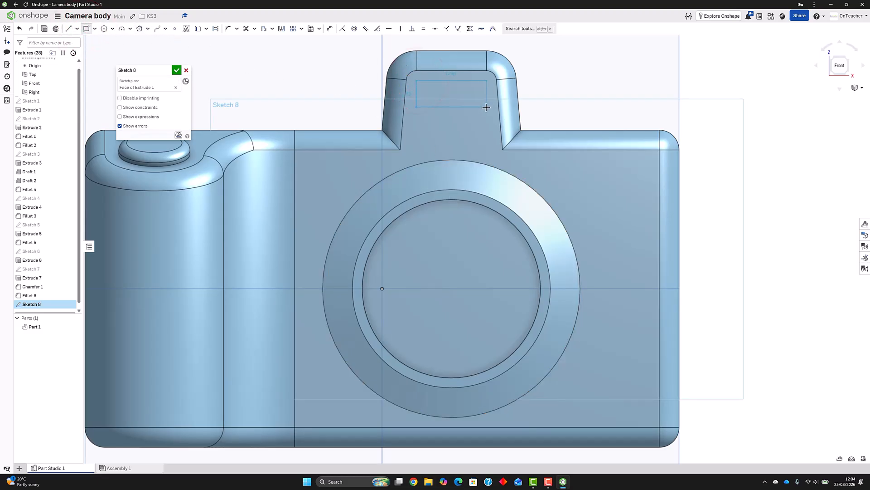
{"action": "left_click", "coordinate": [488, 143]}
Dimension the rectangle's right side against the adjacent housing edge, dimension its height, and finish the sketch
{"action": "left_click", "coordinate": [329, 28]}
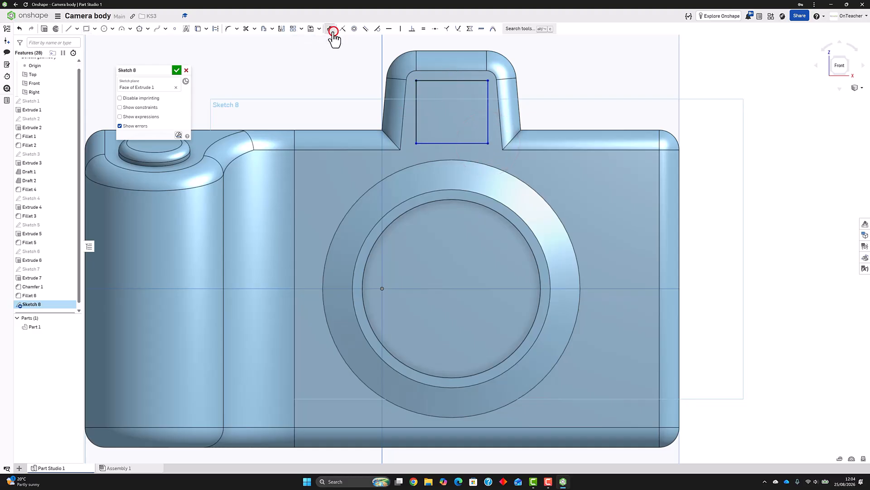
{"action": "left_click", "coordinate": [489, 86]}
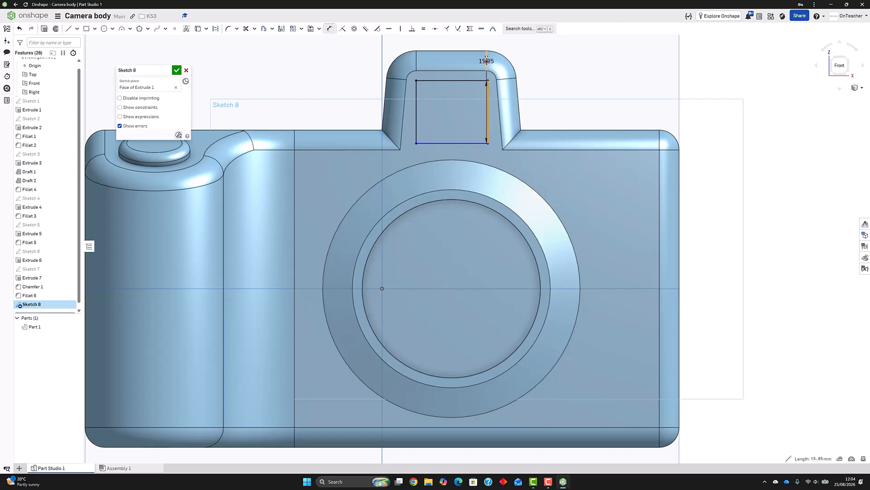
{"action": "left_click", "coordinate": [486, 64]}
{"action": "left_click", "coordinate": [562, 77]}
{"action": "key", "text": "Return"}
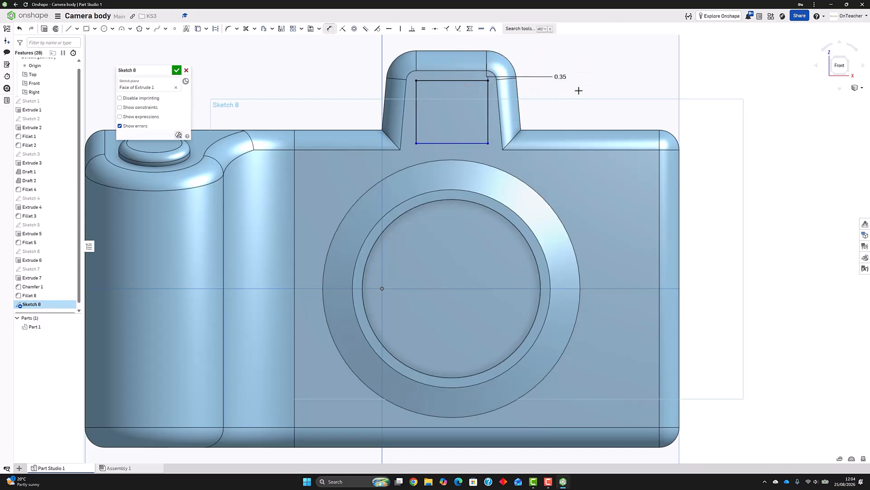
{"action": "left_click", "coordinate": [485, 118]}
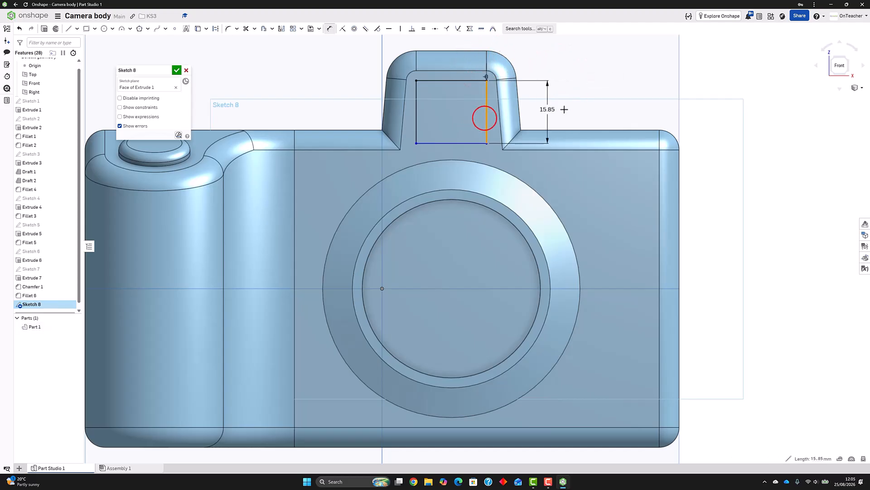
{"action": "left_click", "coordinate": [564, 109]}
{"action": "type", "text": "14"}
{"action": "key", "text": "Return"}
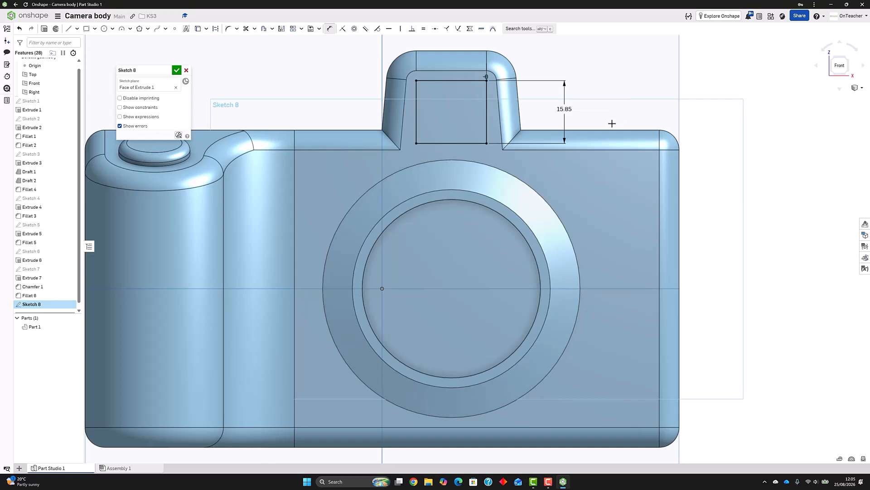
{"action": "left_click", "coordinate": [176, 71]}
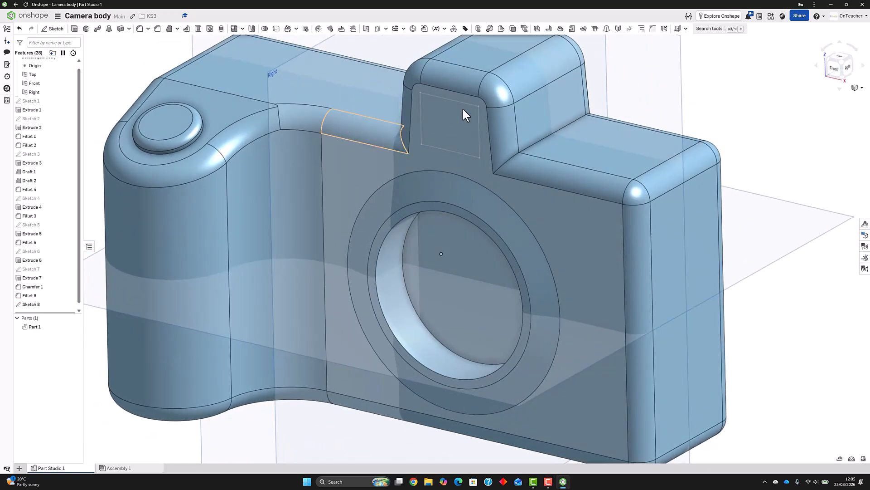
Cut the rectangle on the viewfinder housing's front face 1 mm deep using a Remove extrude
{"action": "left_click", "coordinate": [75, 29]}
{"action": "left_click", "coordinate": [426, 102]}
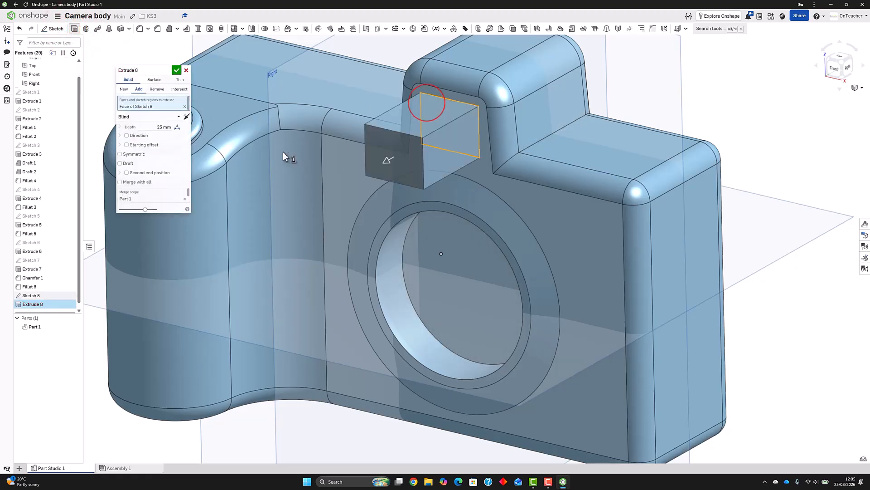
{"action": "left_click", "coordinate": [159, 89]}
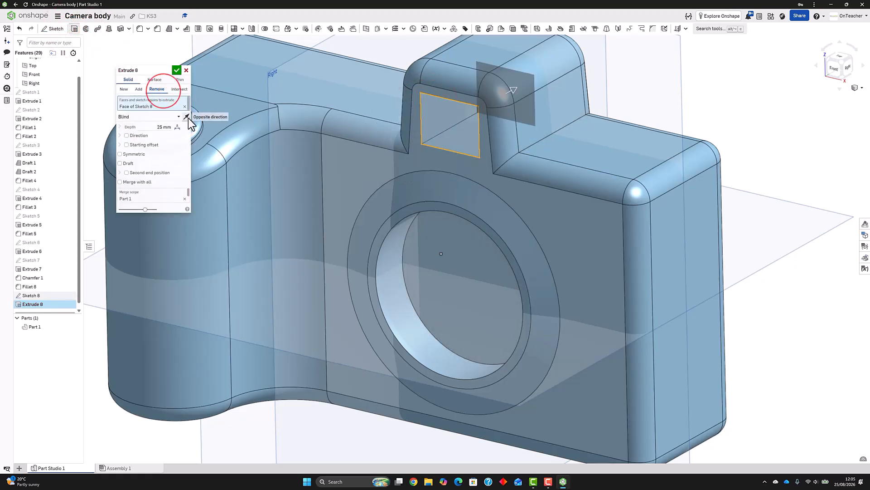
{"action": "left_click", "coordinate": [151, 127]}
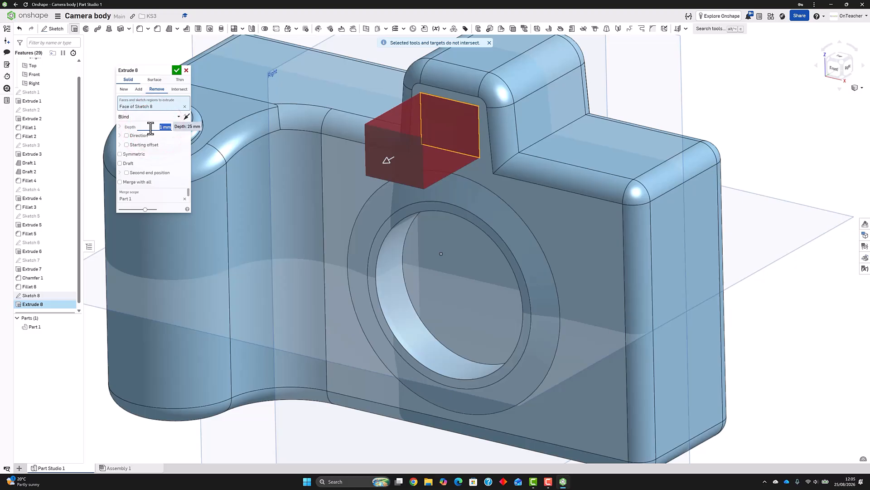
{"action": "type", "text": "1"}
{"action": "left_click", "coordinate": [439, 132]}
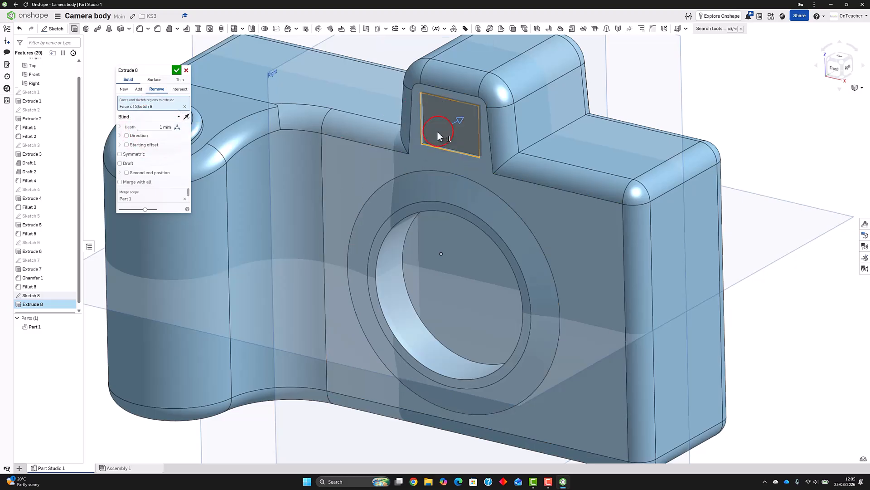
{"action": "left_click", "coordinate": [178, 71]}
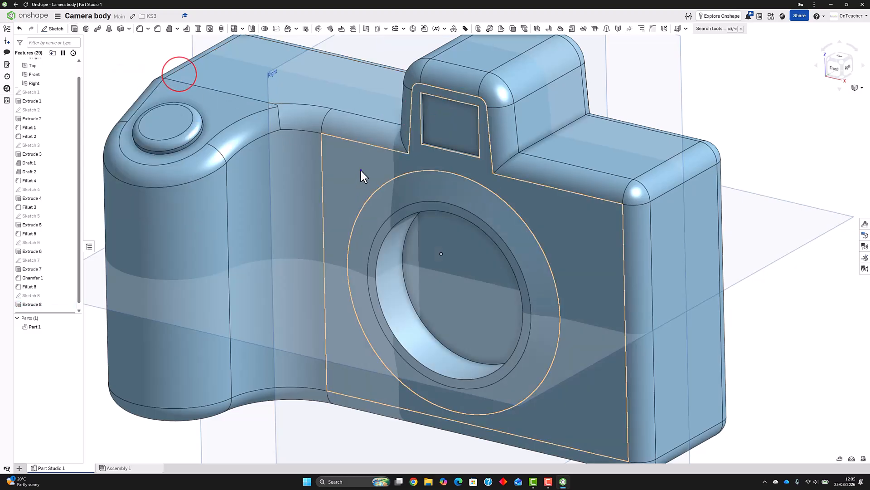
Extrude the viewfinder window sketch a second time as a Remove operation with a depth of 1 mm
{"action": "mouse_move", "coordinate": [360, 171]}
{"action": "right_mouse_down"}
{"action": "mouse_move", "coordinate": [385, 156]}
{"action": "mouse_move", "coordinate": [418, 159]}
{"action": "mouse_move", "coordinate": [353, 162]}
{"action": "right_mouse_up"}
{"action": "scroll", "coordinate": [384, 190], "scroll_direction": "down", "scroll_amount": 5}
{"action": "scroll", "coordinate": [402, 194], "scroll_direction": "up", "scroll_amount": 5}
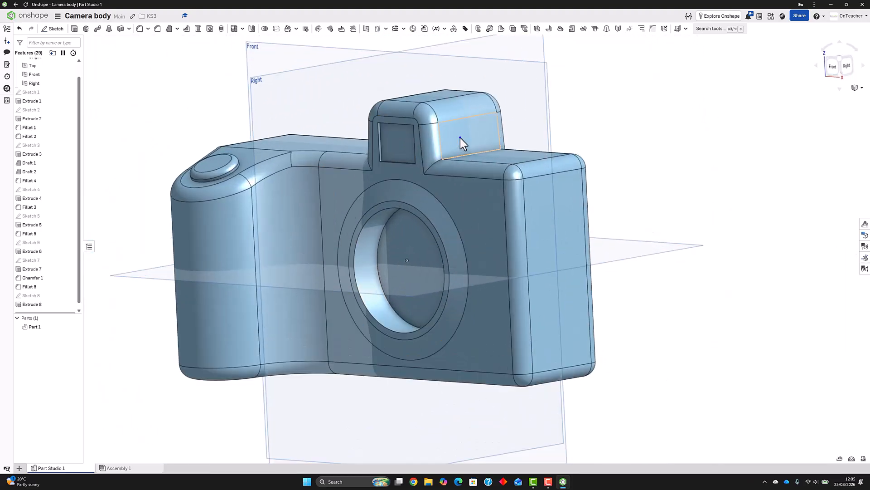
{"action": "right_click_drag", "start_coordinate": [459, 138], "coordinate": [458, 111]}
{"action": "scroll", "coordinate": [458, 118], "scroll_direction": "down", "scroll_amount": 5}
{"action": "scroll", "coordinate": [453, 77], "scroll_direction": "up", "scroll_amount": 5}
{"action": "scroll", "coordinate": [453, 77], "scroll_direction": "up", "scroll_amount": 2}
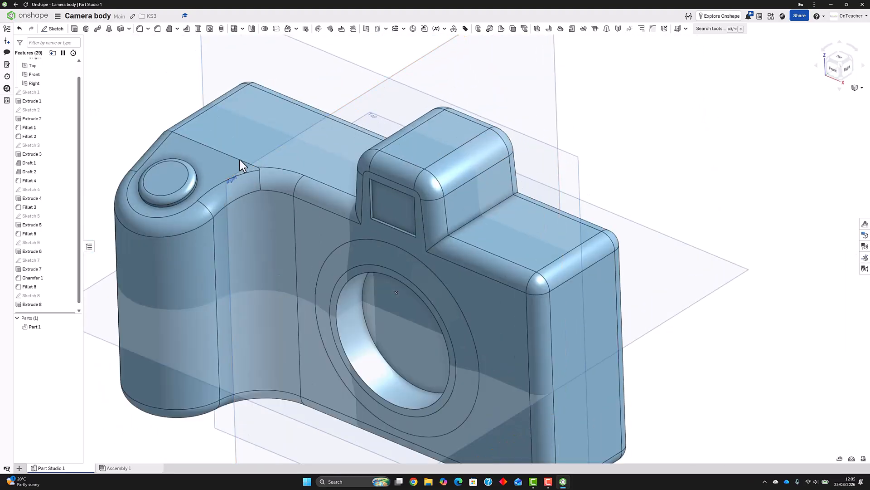
{"action": "left_click", "coordinate": [29, 295]}
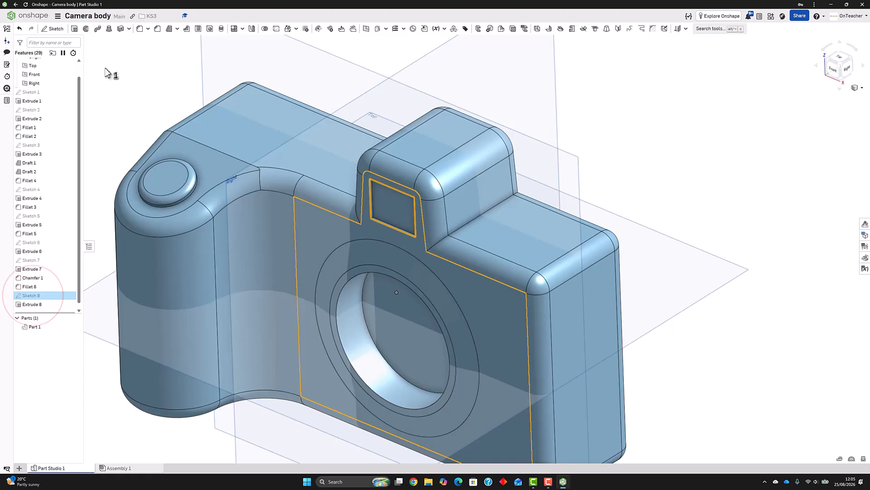
{"action": "left_click", "coordinate": [74, 29]}
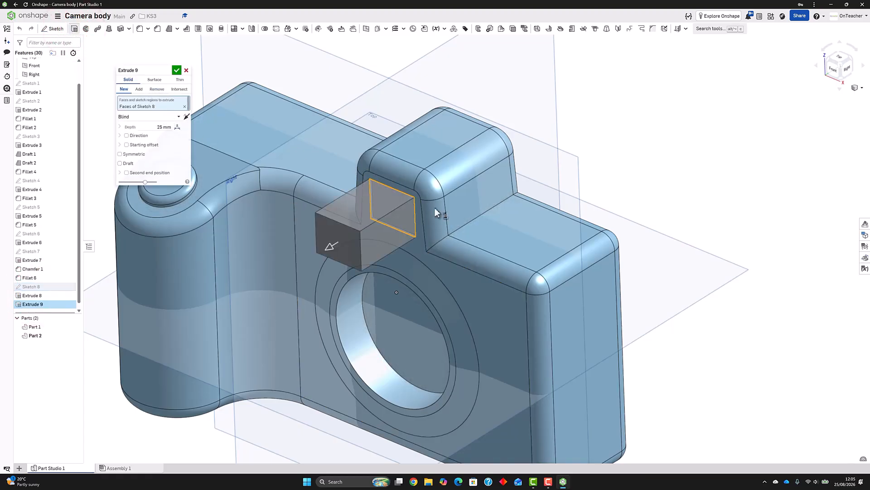
{"action": "left_click", "coordinate": [158, 88]}
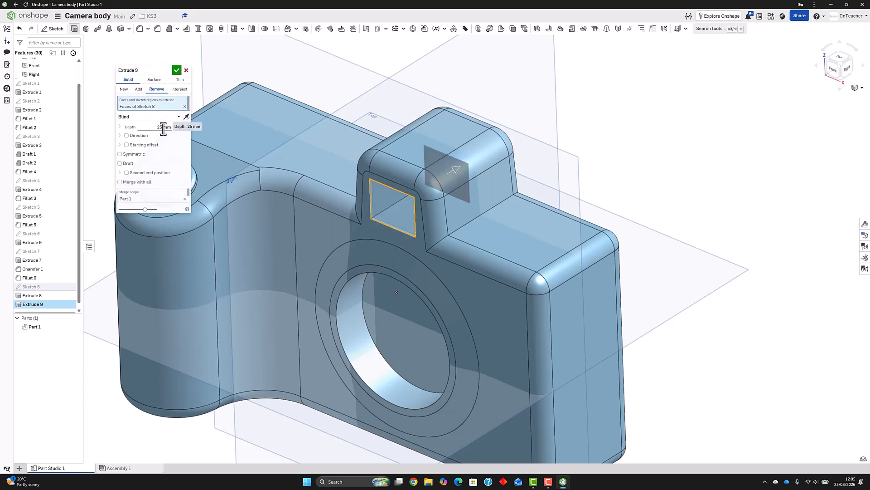
{"action": "type", "text": "1"}
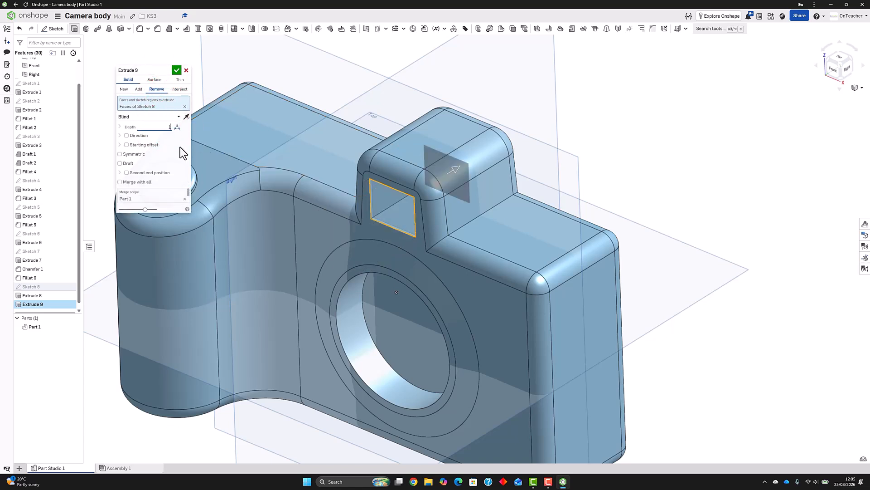
Give the cut a blind starting offset of 39 mm towards the rear of the housing and accept the extrude
{"action": "left_click", "coordinate": [127, 144]}
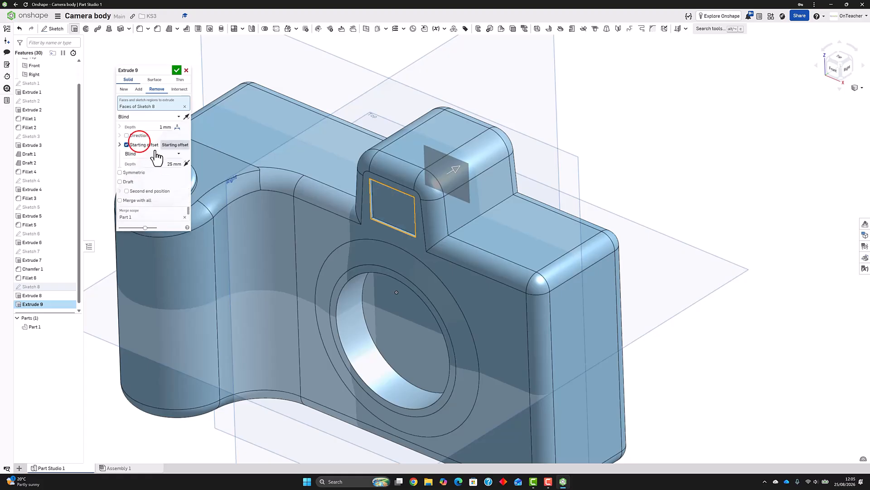
{"action": "left_click", "coordinate": [166, 164]}
{"action": "type", "text": "39"}
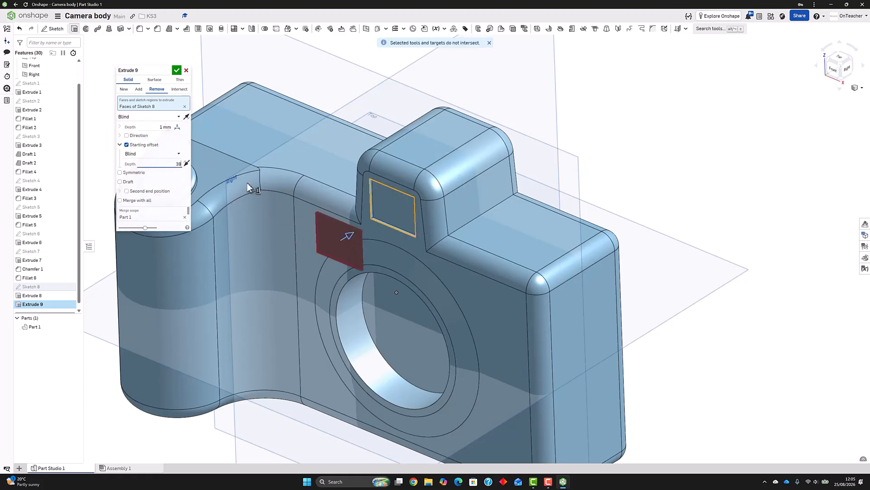
{"action": "left_click", "coordinate": [186, 164]}
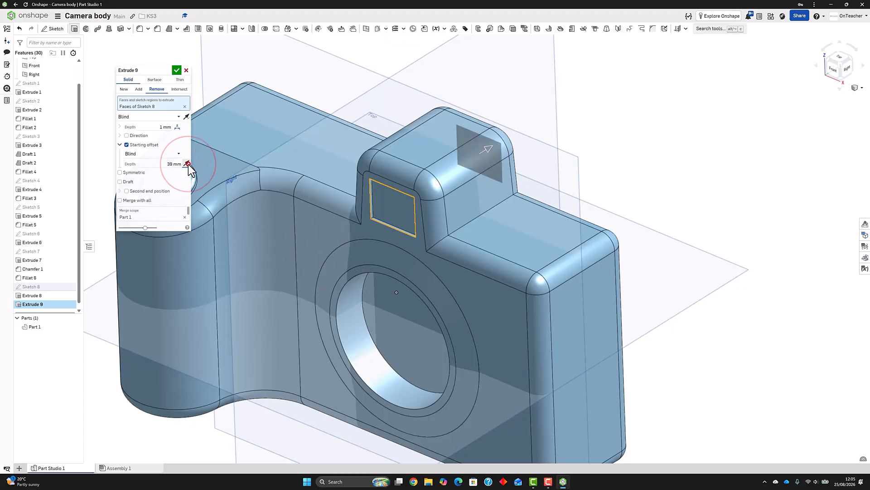
{"action": "left_click", "coordinate": [187, 164]}
{"action": "left_click", "coordinate": [188, 164]}
{"action": "right_click_drag", "start_coordinate": [500, 178], "coordinate": [471, 173]}
{"action": "left_click", "coordinate": [176, 71]}
Sketch a corner rectangle 100 mm wide and about 62 mm high on the camera body's flat rear face
{"action": "mouse_move", "coordinate": [356, 164]}
{"action": "right_mouse_down"}
{"action": "mouse_move", "coordinate": [405, 156]}
{"action": "mouse_move", "coordinate": [331, 154]}
{"action": "mouse_move", "coordinate": [309, 168]}
{"action": "mouse_move", "coordinate": [377, 185]}
{"action": "mouse_move", "coordinate": [344, 172]}
{"action": "right_mouse_up"}
{"action": "scroll", "coordinate": [336, 155], "scroll_direction": "down", "scroll_amount": 8}
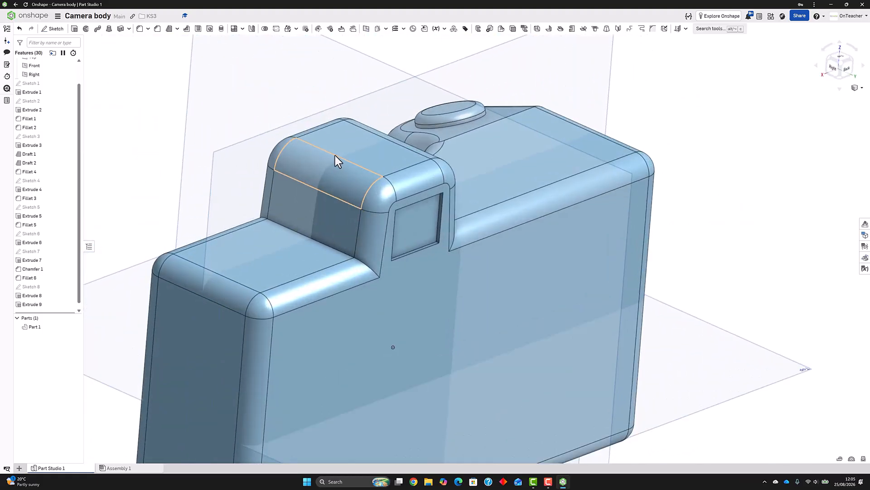
{"action": "scroll", "coordinate": [360, 186], "scroll_direction": "up", "scroll_amount": 5}
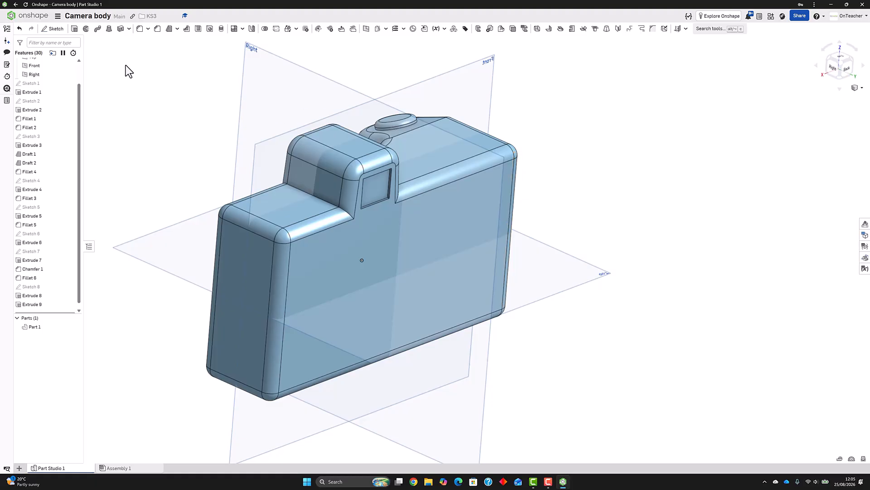
{"action": "left_click", "coordinate": [56, 31]}
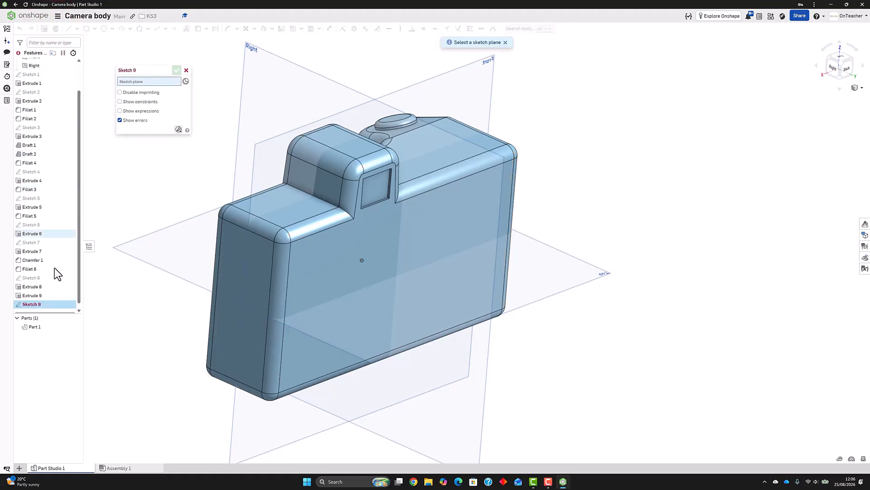
{"action": "left_click", "coordinate": [326, 286]}
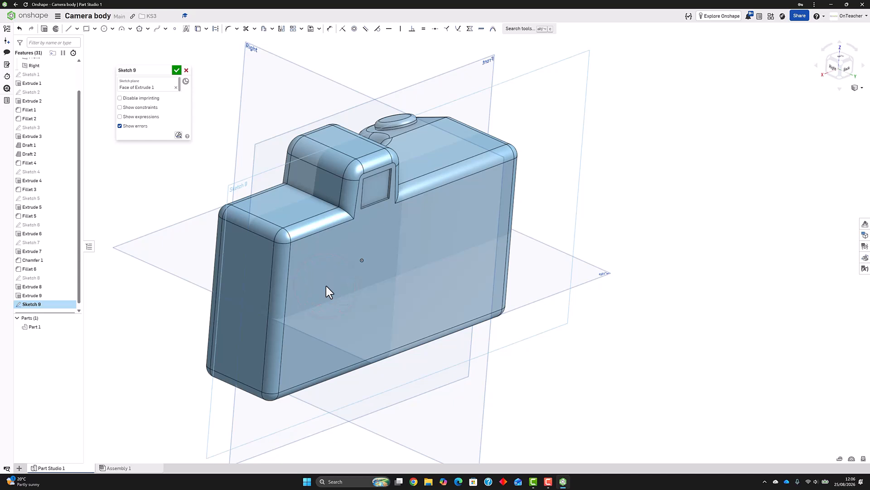
{"action": "key", "text": "n"}
{"action": "left_click", "coordinate": [94, 29]}
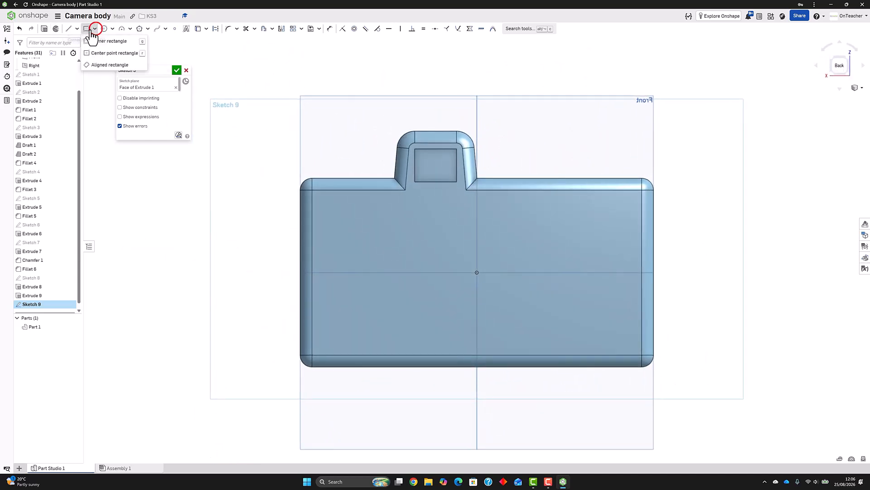
{"action": "left_click", "coordinate": [100, 39]}
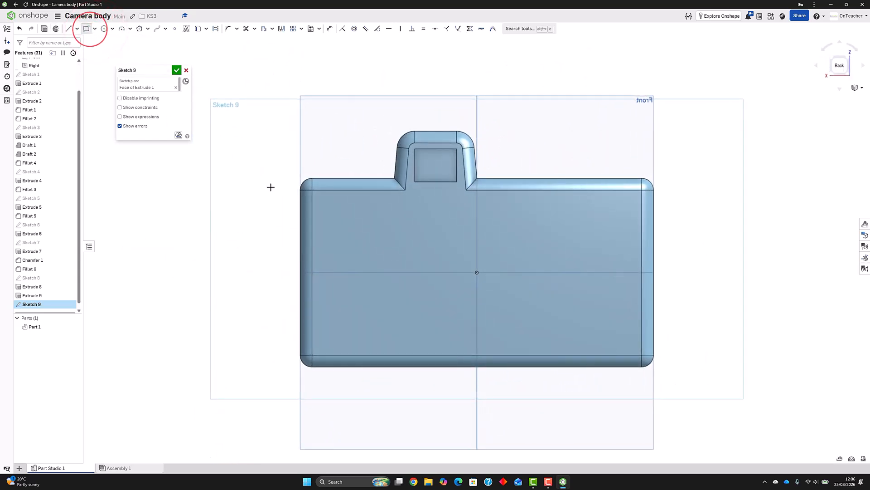
{"action": "left_click", "coordinate": [325, 200]}
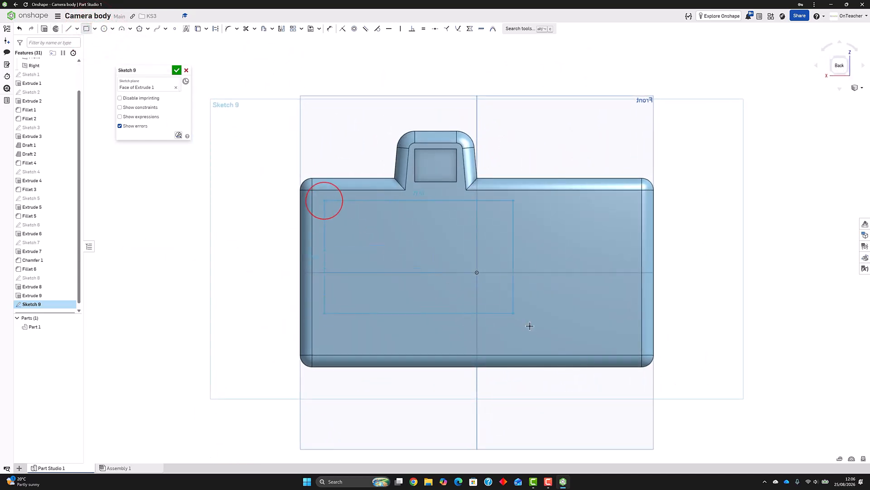
{"action": "left_click", "coordinate": [560, 346]}
{"action": "type", "text": "10"}
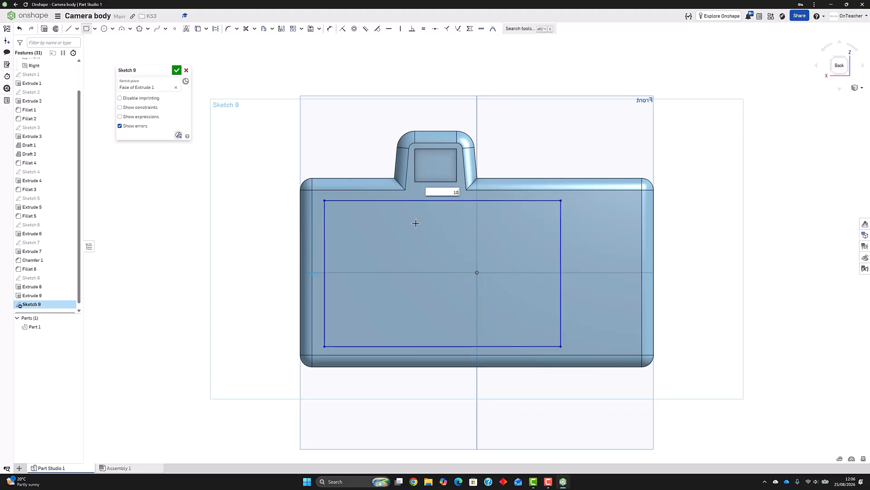
{"action": "type", "text": "0"}
{"action": "key", "text": "Tab"}
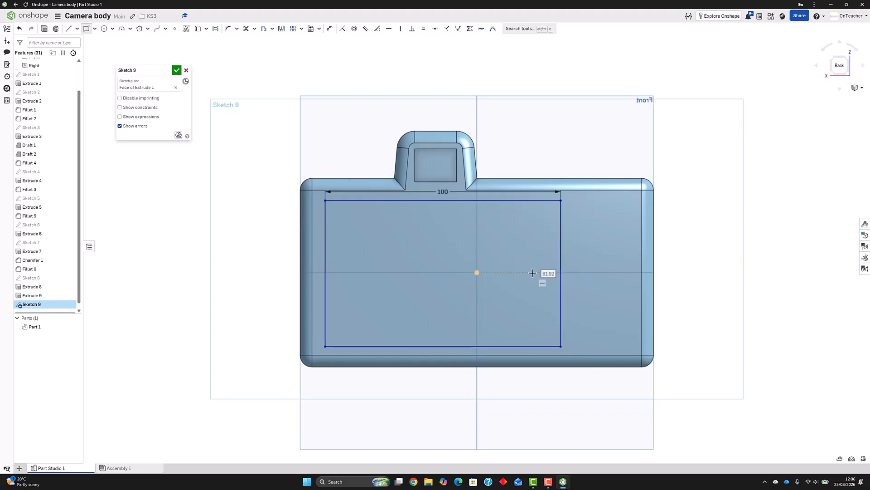
Dimension the rectangle's side farthest from the grip 10 mm from the adjacent vertical edge of the rear face
{"action": "left_click", "coordinate": [331, 29]}
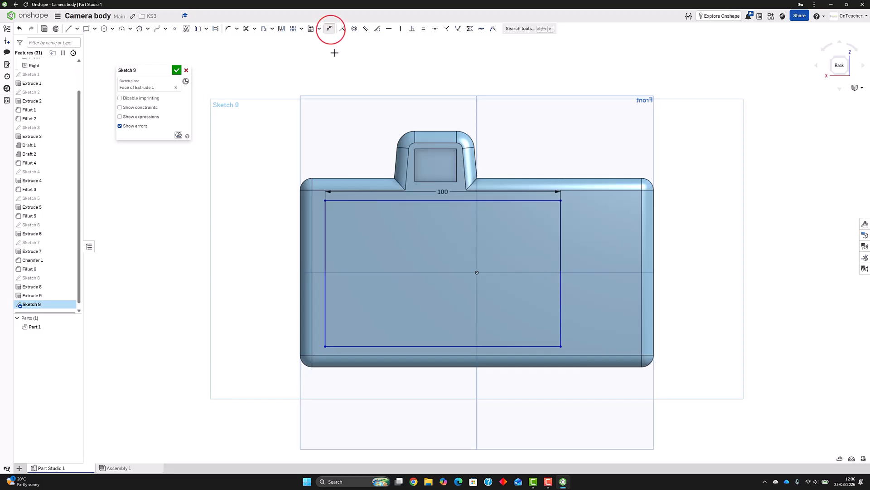
{"action": "left_click", "coordinate": [325, 208]}
{"action": "left_click", "coordinate": [313, 208]}
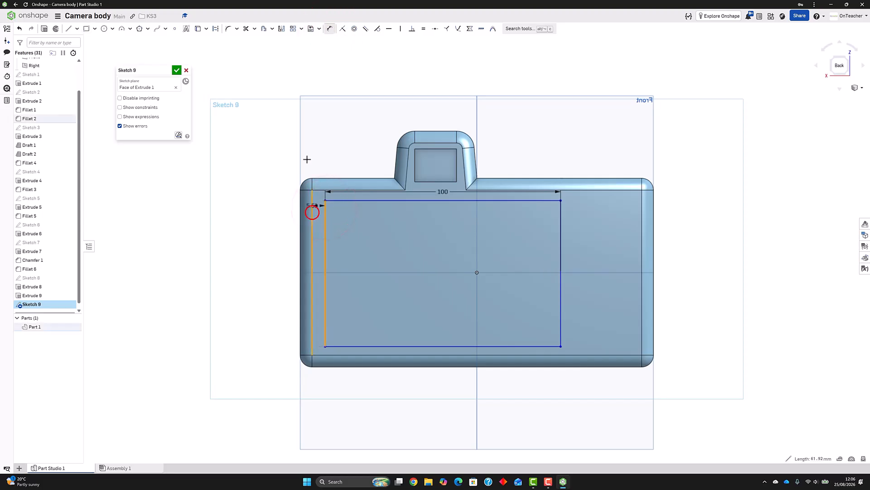
{"action": "left_click", "coordinate": [308, 147]}
{"action": "type", "text": "10"}
{"action": "key", "text": "Return"}
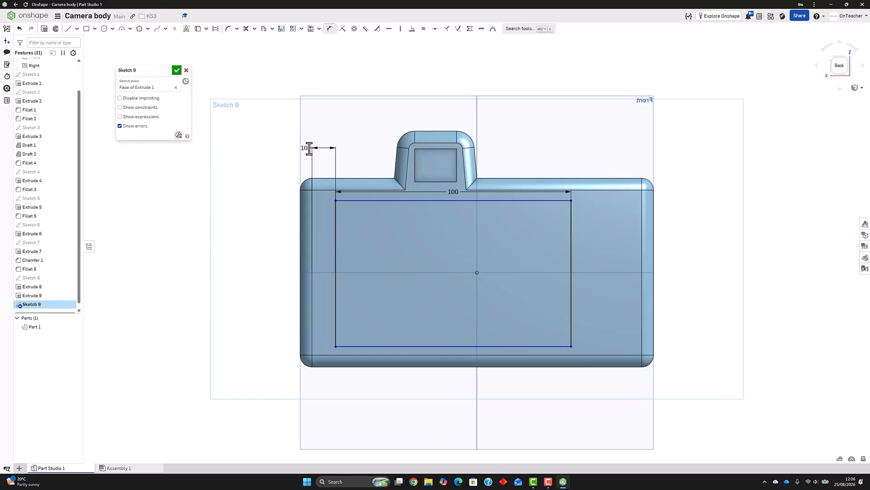
Dimension the rectangle's upper side 5 mm below the rear face's upper edge
{"action": "left_click", "coordinate": [361, 191]}
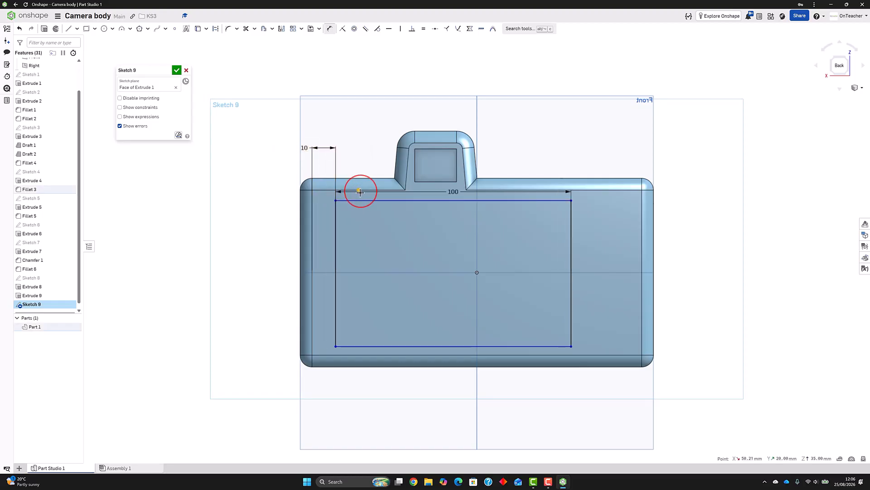
{"action": "left_click", "coordinate": [359, 200]}
{"action": "left_click", "coordinate": [257, 202]}
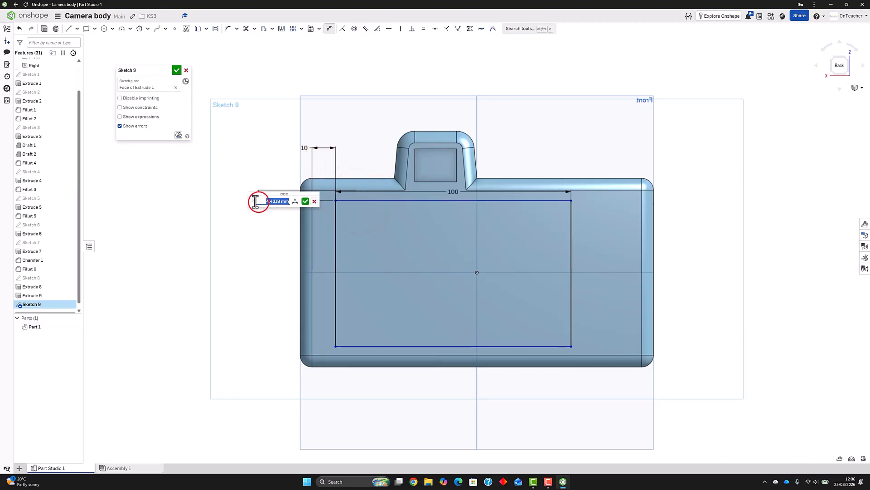
{"action": "type", "text": "5"}
{"action": "key", "text": "Return"}
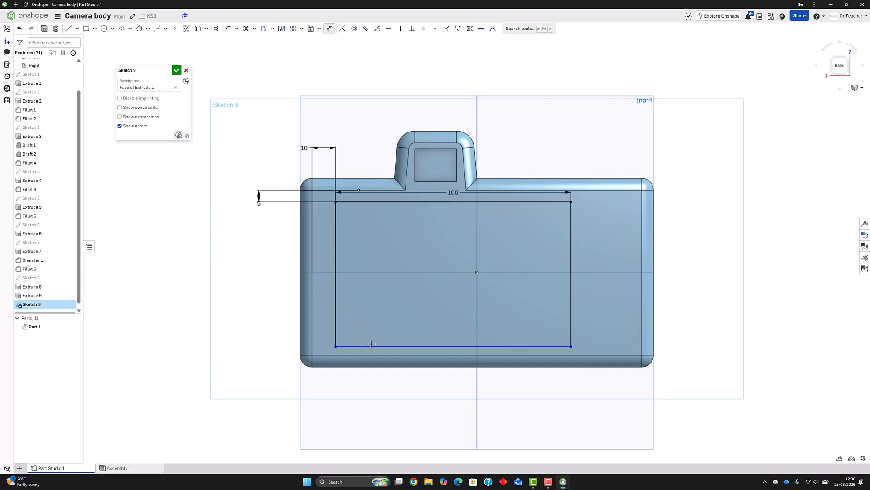
Dimension the rectangle's lower side 5 mm above the rear face's lower edge and finish the sketch
{"action": "left_click", "coordinate": [370, 347]}
{"action": "left_click", "coordinate": [370, 354]}
{"action": "left_click", "coordinate": [249, 338]}
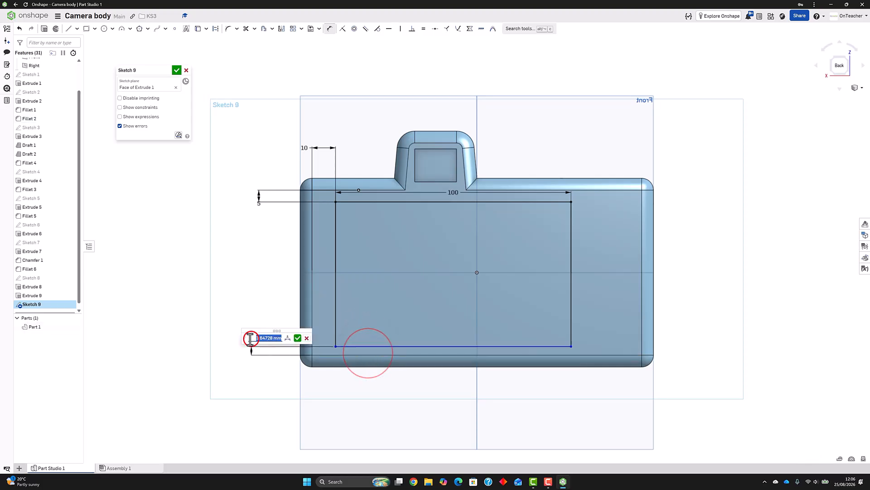
{"action": "type", "text": "1"}
{"action": "key", "text": "Return"}
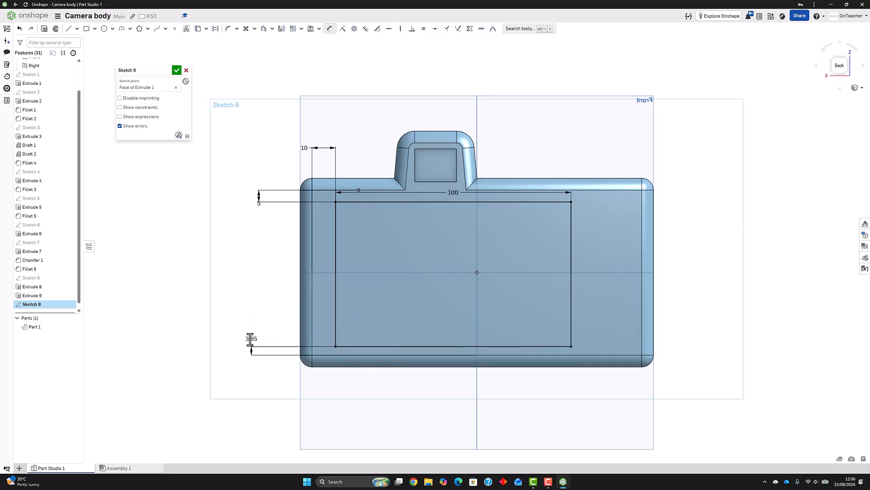
{"action": "left_click", "coordinate": [176, 71]}
Extrude the rear rectangle's edges outward as an added thin wall, with 2 mm thickness and 2 mm depth, to form the screen frame
{"action": "mouse_move", "coordinate": [256, 157]}
{"action": "right_mouse_down"}
{"action": "mouse_move", "coordinate": [237, 154]}
{"action": "mouse_move", "coordinate": [230, 168]}
{"action": "mouse_move", "coordinate": [236, 161]}
{"action": "right_mouse_up"}
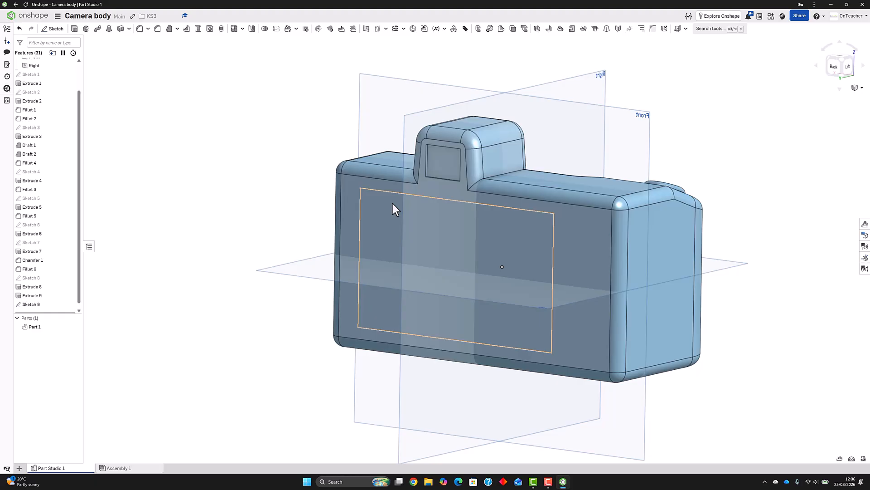
{"action": "left_click", "coordinate": [32, 304]}
{"action": "left_click", "coordinate": [74, 28]}
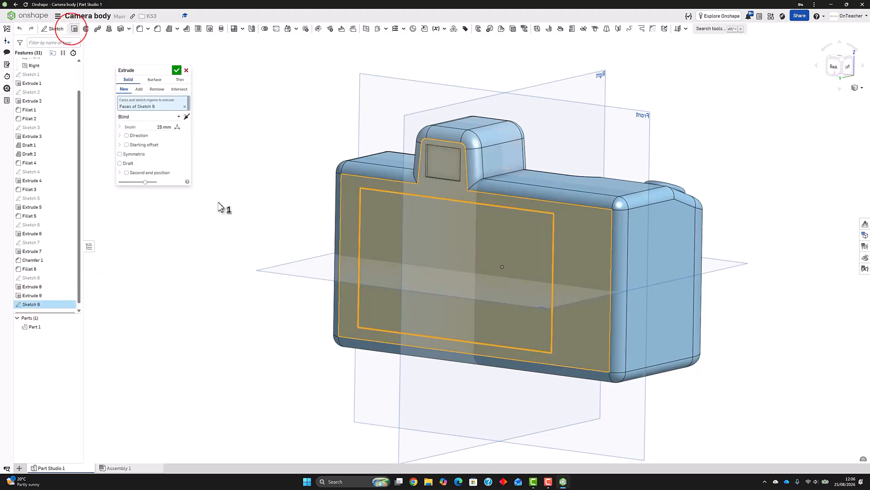
{"action": "left_click", "coordinate": [180, 80]}
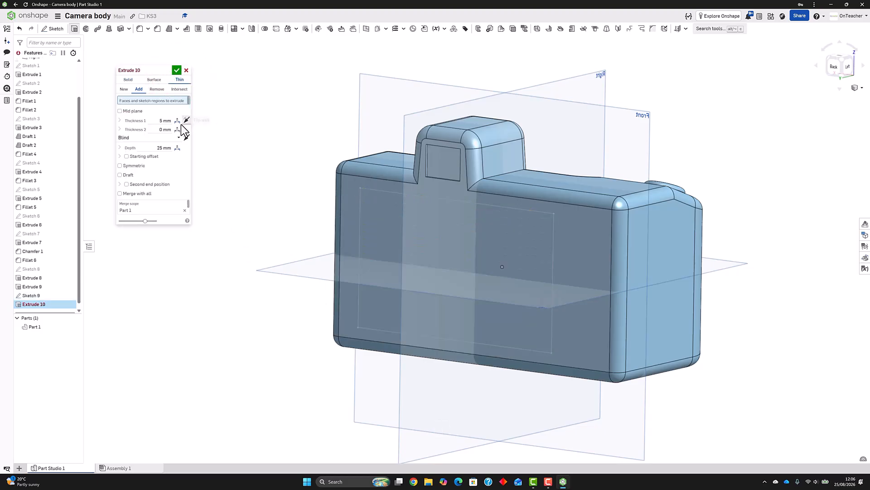
{"action": "left_click", "coordinate": [32, 297]}
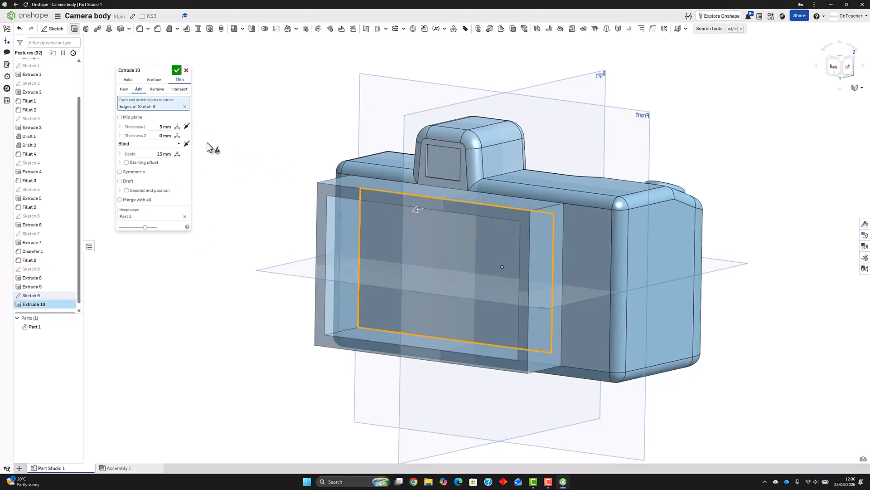
{"action": "type", "text": "2"}
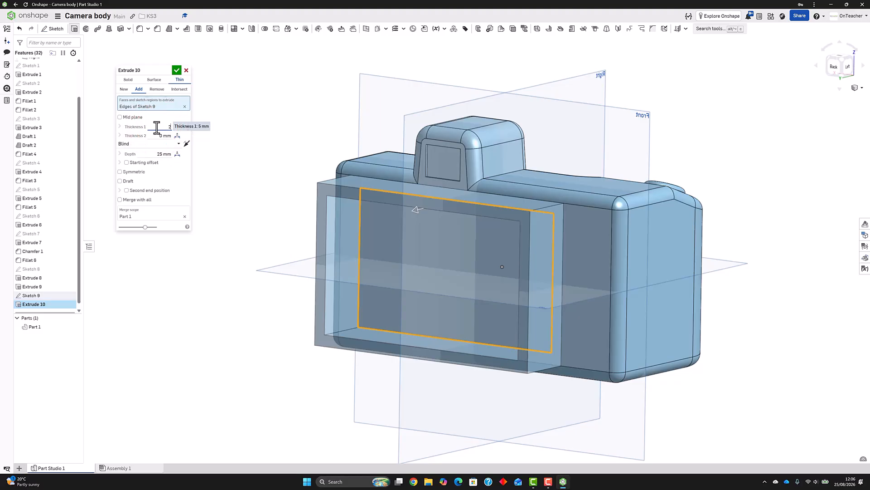
{"action": "key", "text": "Return"}
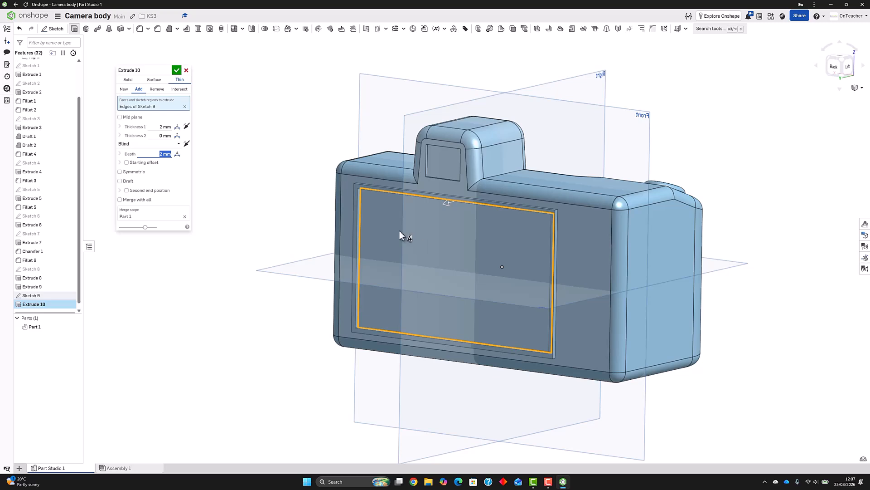
{"action": "right_click_drag", "start_coordinate": [263, 160], "coordinate": [205, 93]}
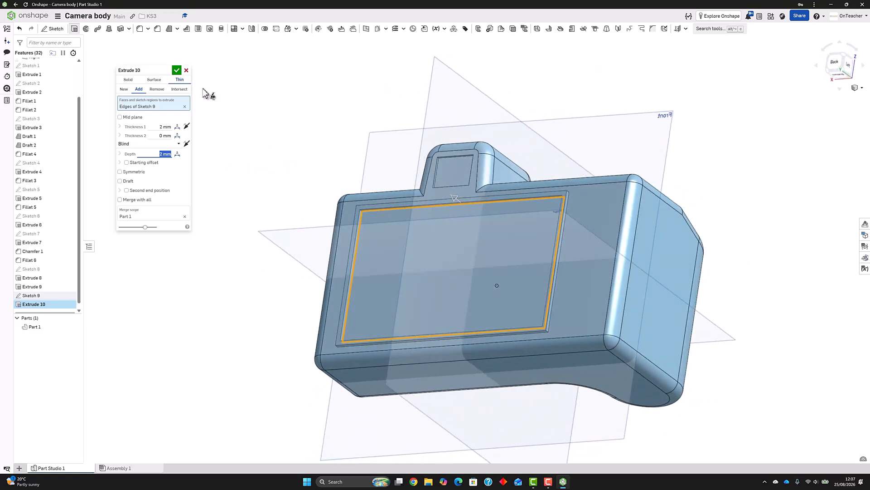
{"action": "left_click", "coordinate": [175, 70]}
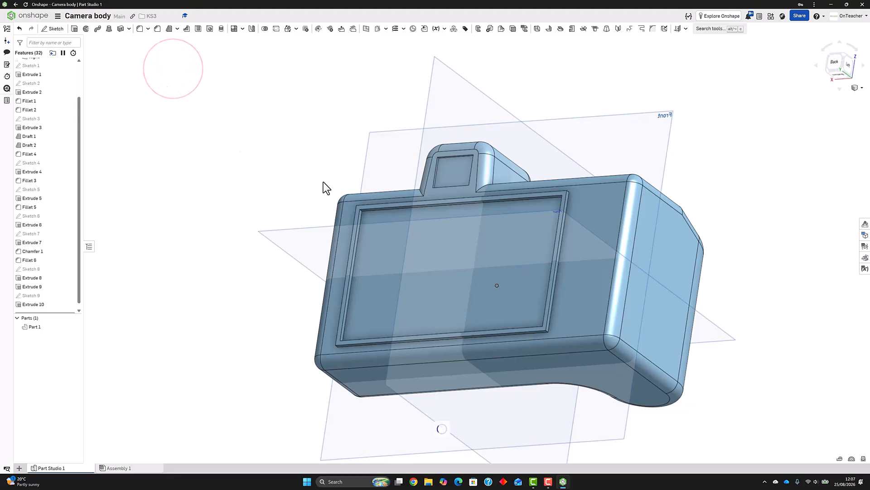
Extrude the face inside the screen frame outward 1.5 mm as a solid added to the camera body
{"action": "left_click", "coordinate": [74, 29]}
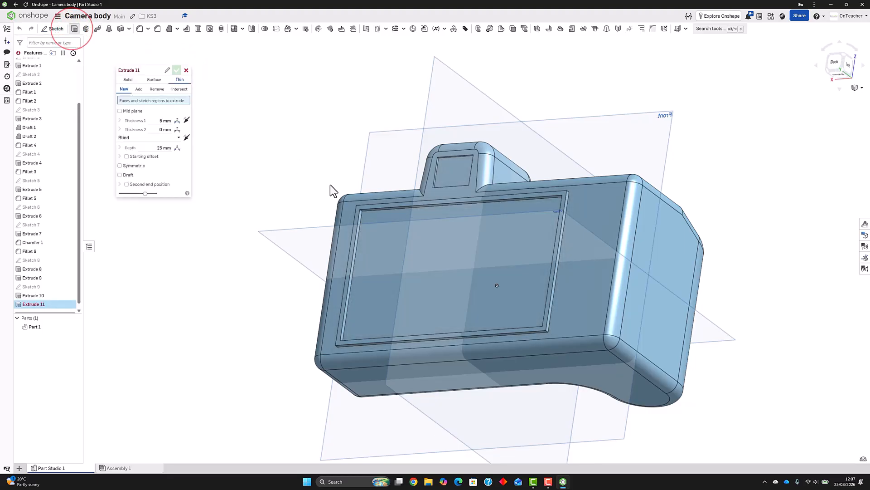
{"action": "left_click", "coordinate": [374, 217]}
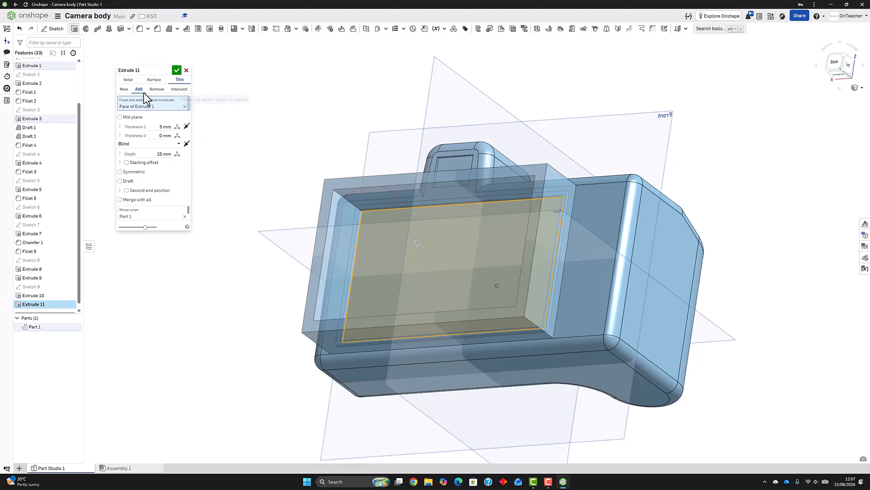
{"action": "left_click", "coordinate": [149, 123]}
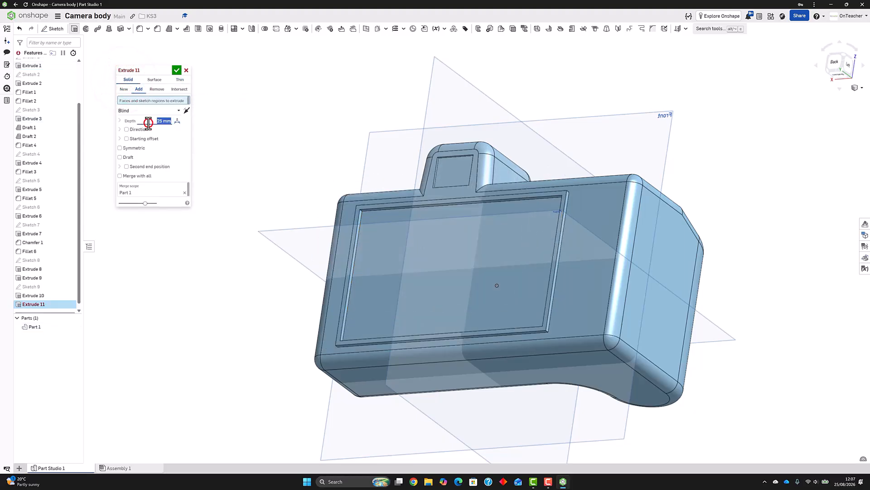
{"action": "type", "text": "1."}
{"action": "left_click", "coordinate": [393, 231]}
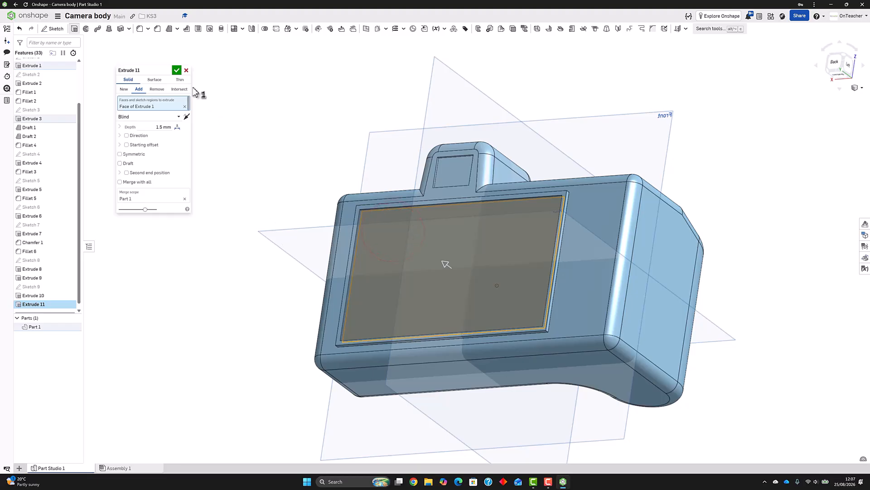
{"action": "left_click", "coordinate": [177, 71]}
Examine the raised frame and the screen panel inside it on the camera's rear
{"action": "right_click_drag", "start_coordinate": [379, 220], "coordinate": [383, 197]}
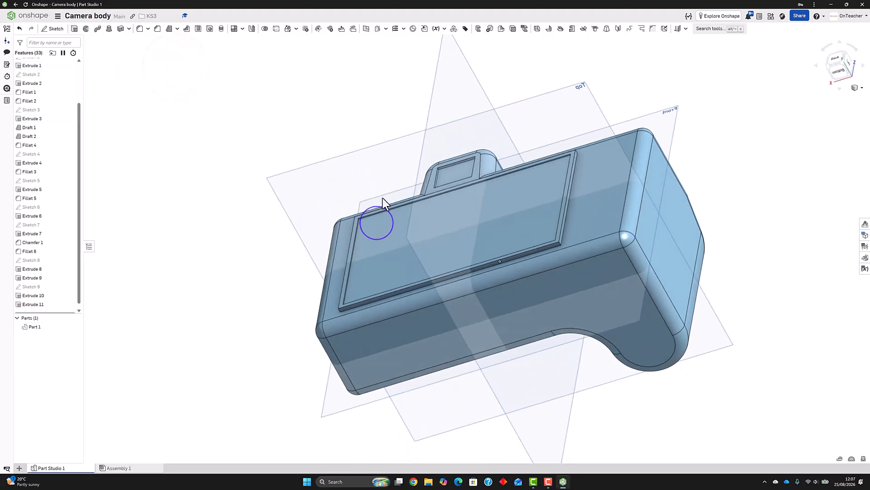
{"action": "scroll", "coordinate": [382, 198], "scroll_direction": "up", "scroll_amount": 5}
{"action": "scroll", "coordinate": [459, 207], "scroll_direction": "up", "scroll_amount": 1}
{"action": "scroll", "coordinate": [458, 206], "scroll_direction": "down", "scroll_amount": 2}
{"action": "right_click_drag", "start_coordinate": [459, 207], "coordinate": [462, 259]}
{"action": "left_click", "coordinate": [463, 259]}
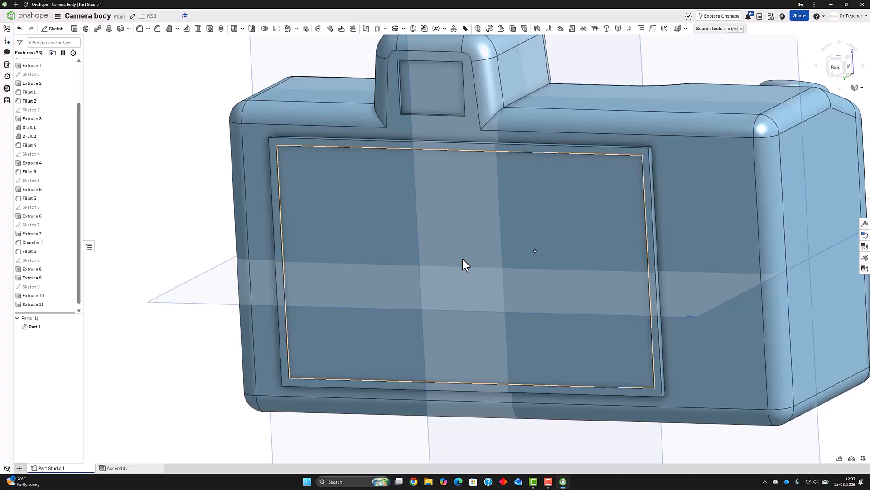
{"action": "scroll", "coordinate": [317, 183], "scroll_direction": "up", "scroll_amount": 2}
{"action": "scroll", "coordinate": [325, 184], "scroll_direction": "down", "scroll_amount": 3}
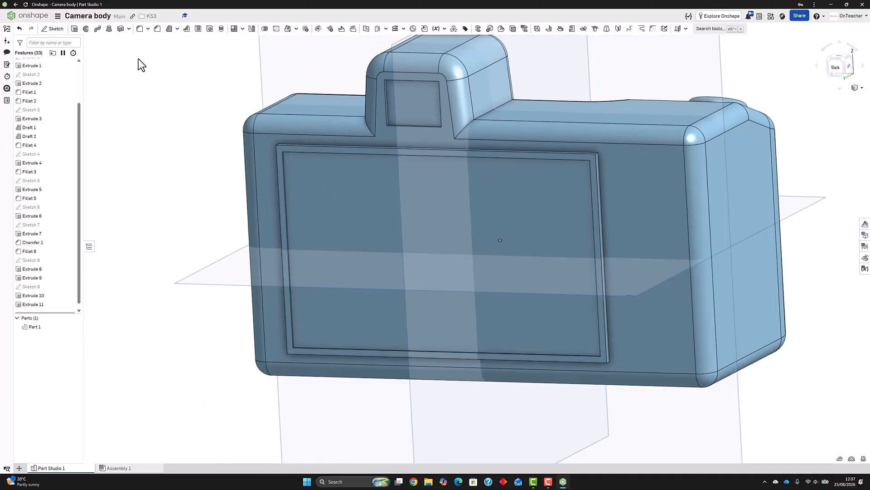
Start a 5 mm fillet on the outer and inner edges of the screen frame's upper corner farthest from the grip
{"action": "left_click", "coordinate": [137, 30]}
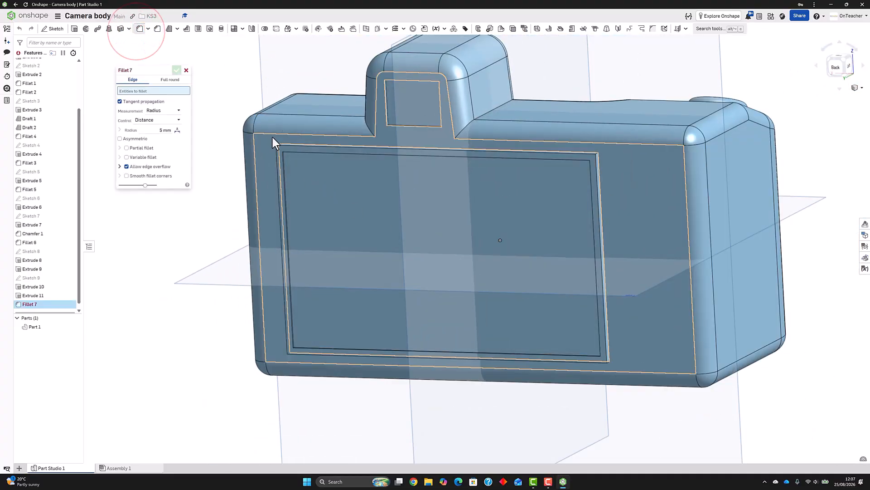
{"action": "scroll", "coordinate": [277, 142], "scroll_direction": "up", "scroll_amount": 5}
{"action": "left_click", "coordinate": [287, 159]}
{"action": "right_click_drag", "start_coordinate": [296, 165], "coordinate": [309, 195]}
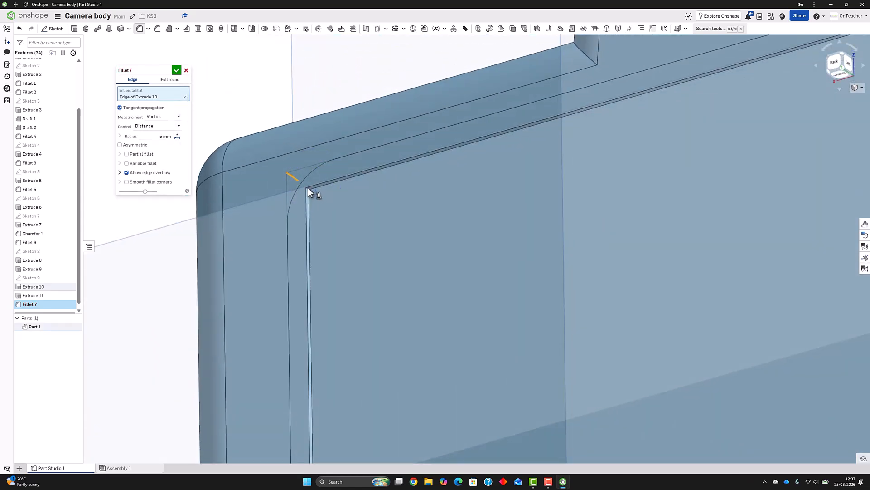
{"action": "scroll", "coordinate": [307, 192], "scroll_direction": "up", "scroll_amount": 5}
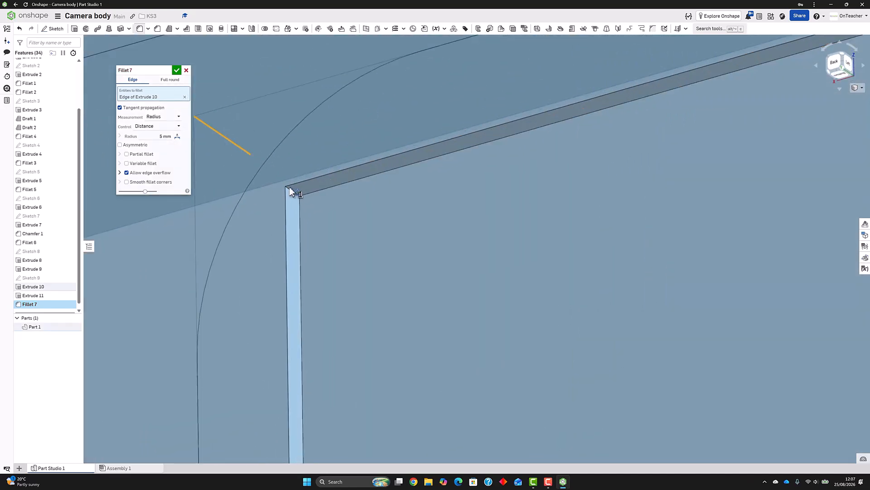
{"action": "scroll", "coordinate": [290, 190], "scroll_direction": "up", "scroll_amount": 3}
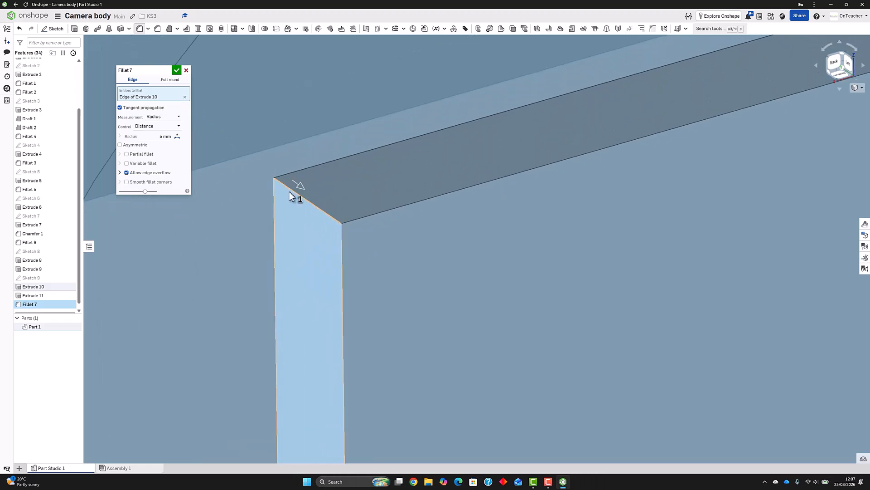
{"action": "left_click", "coordinate": [290, 189]}
Add the outer edges of the screen frame's upper and lower grip-side corners to the 5 mm fillet
{"action": "scroll", "coordinate": [301, 194], "scroll_direction": "down", "scroll_amount": 5}
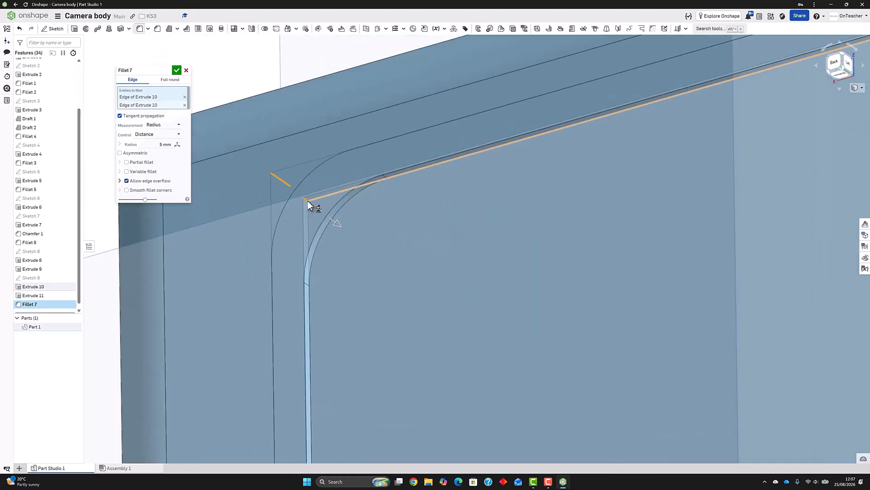
{"action": "scroll", "coordinate": [369, 216], "scroll_direction": "down", "scroll_amount": 10}
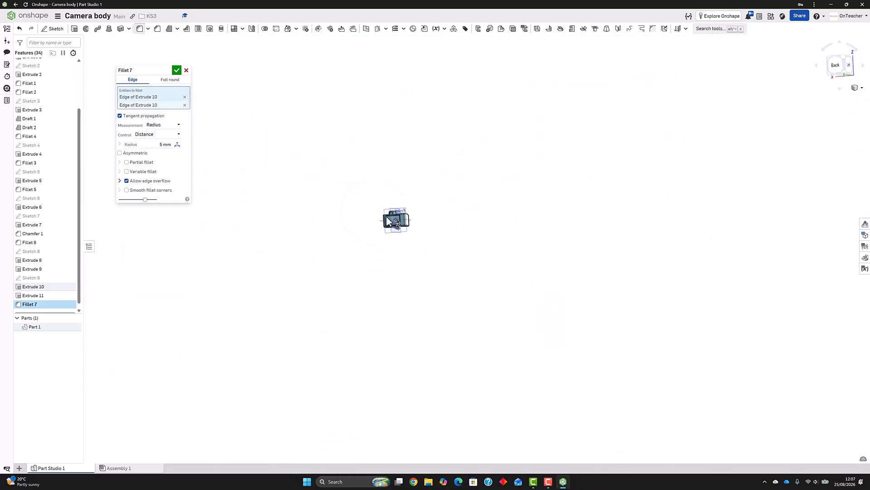
{"action": "scroll", "coordinate": [395, 222], "scroll_direction": "up", "scroll_amount": 5}
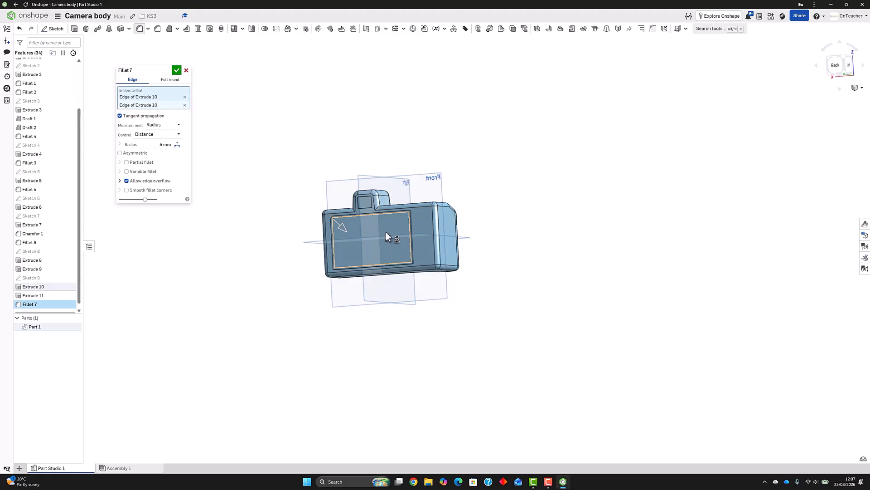
{"action": "scroll", "coordinate": [386, 233], "scroll_direction": "up", "scroll_amount": 2}
{"action": "scroll", "coordinate": [423, 214], "scroll_direction": "up", "scroll_amount": 8}
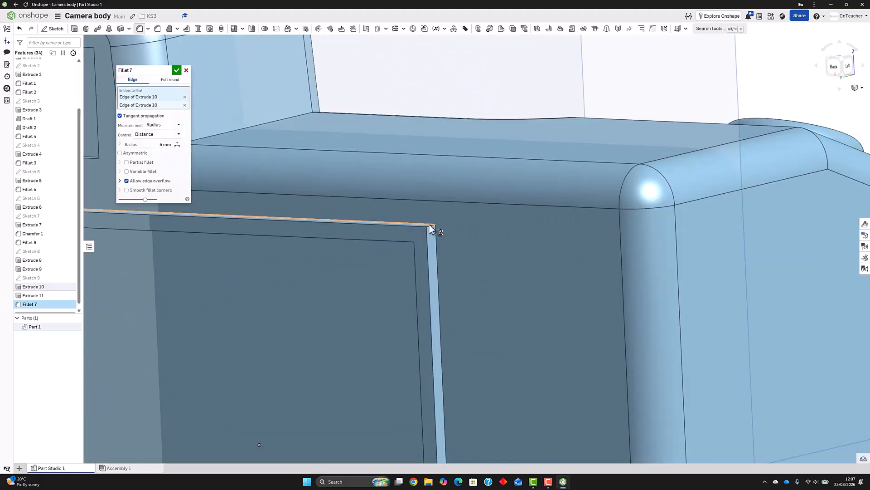
{"action": "left_click", "coordinate": [430, 226]}
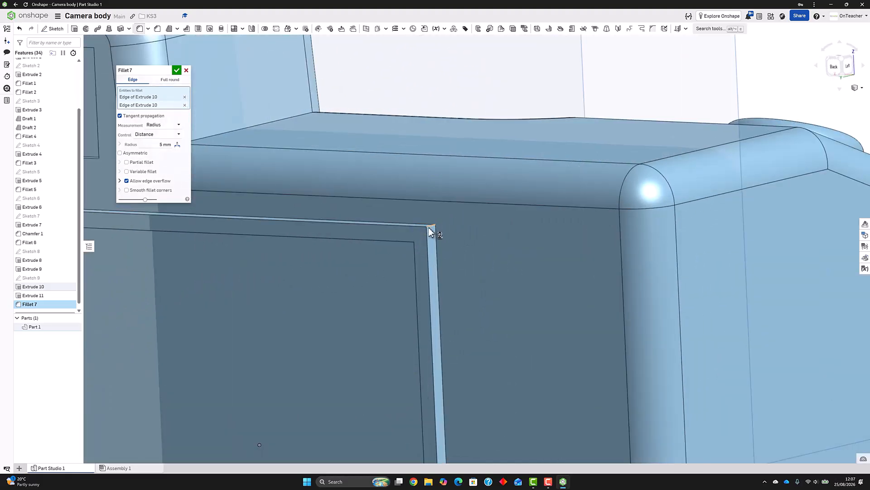
{"action": "scroll", "coordinate": [421, 254], "scroll_direction": "down", "scroll_amount": 8}
{"action": "scroll", "coordinate": [435, 435], "scroll_direction": "up", "scroll_amount": 5}
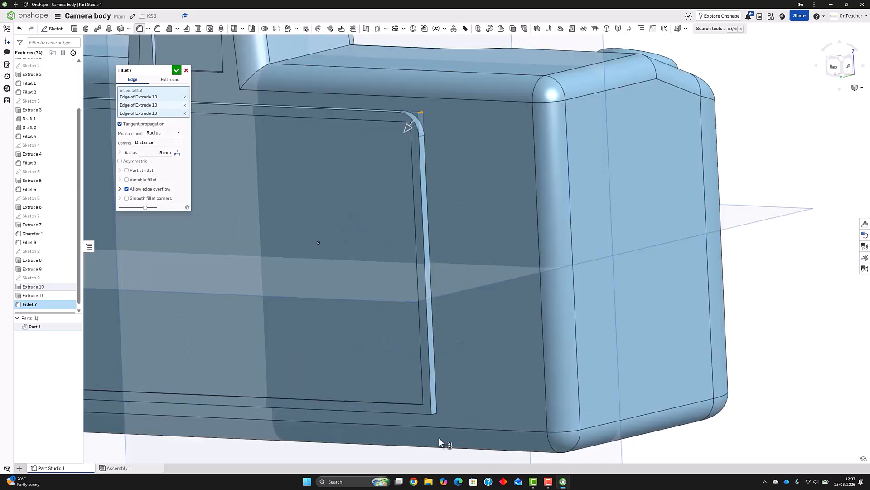
{"action": "left_click", "coordinate": [432, 410]}
Add the outer and inner edges of the screen frame's lower corner farthest from the grip to the 5 mm fillet
{"action": "scroll", "coordinate": [380, 372], "scroll_direction": "down", "scroll_amount": 8}
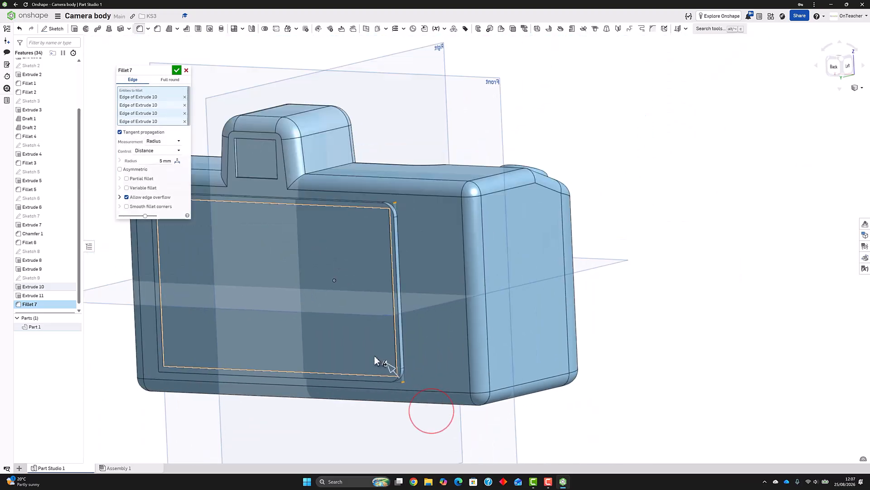
{"action": "scroll", "coordinate": [311, 349], "scroll_direction": "up", "scroll_amount": 10}
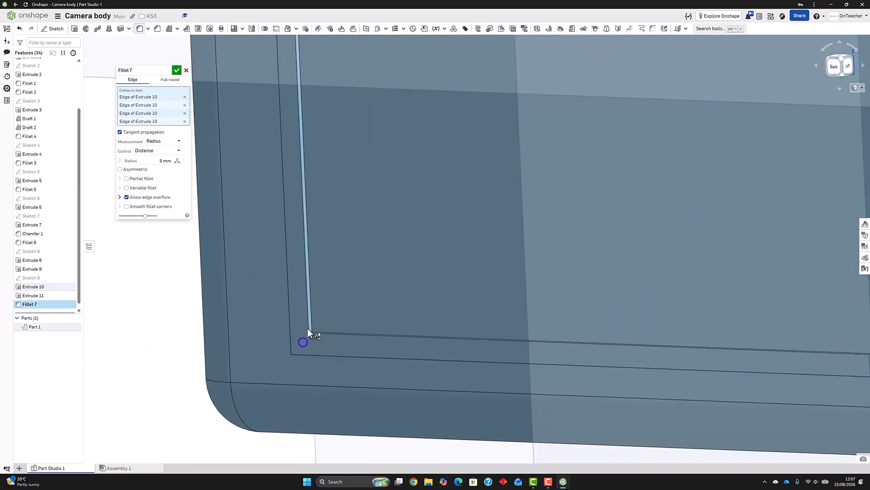
{"action": "right_click_drag", "start_coordinate": [309, 334], "coordinate": [295, 361]}
{"action": "left_click", "coordinate": [295, 360]}
{"action": "right_click_drag", "start_coordinate": [356, 327], "coordinate": [331, 307]}
{"action": "left_click", "coordinate": [332, 301]}
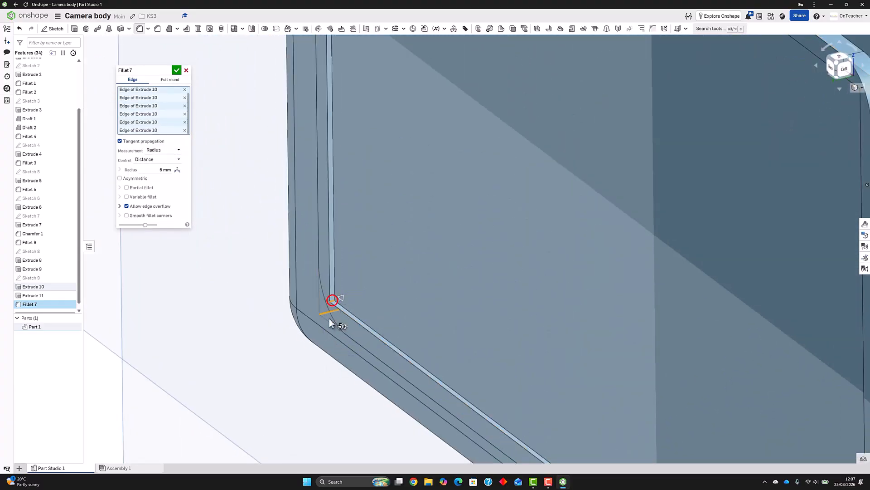
Add the inner edges of the screen frame's two grip-side corners and finish the 5 mm fillet
{"action": "scroll", "coordinate": [328, 340], "scroll_direction": "down", "scroll_amount": 7}
{"action": "right_click_drag", "start_coordinate": [384, 282], "coordinate": [603, 246]}
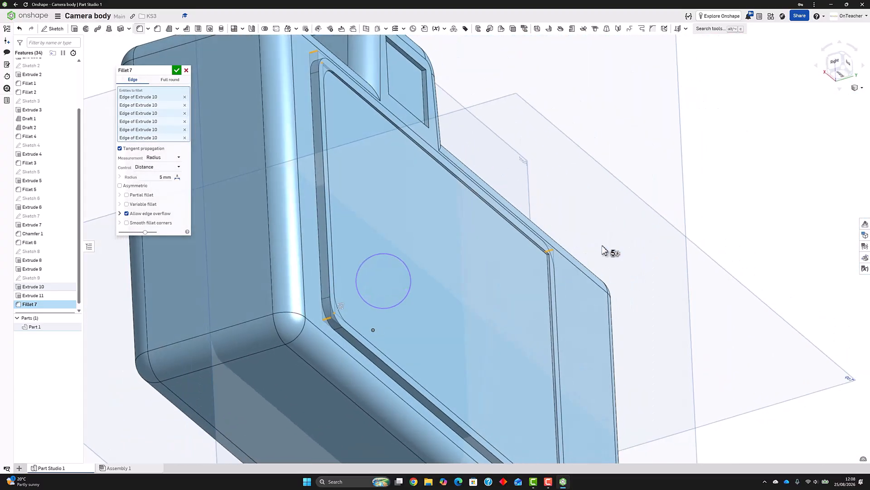
{"action": "scroll", "coordinate": [558, 254], "scroll_direction": "up", "scroll_amount": 6}
{"action": "left_click", "coordinate": [515, 265]}
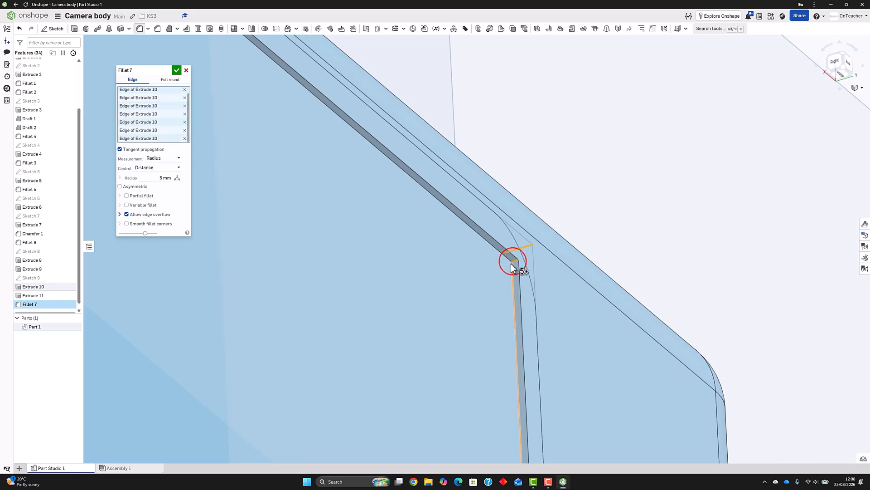
{"action": "scroll", "coordinate": [513, 259], "scroll_direction": "down", "scroll_amount": 8}
{"action": "scroll", "coordinate": [503, 392], "scroll_direction": "up", "scroll_amount": 4}
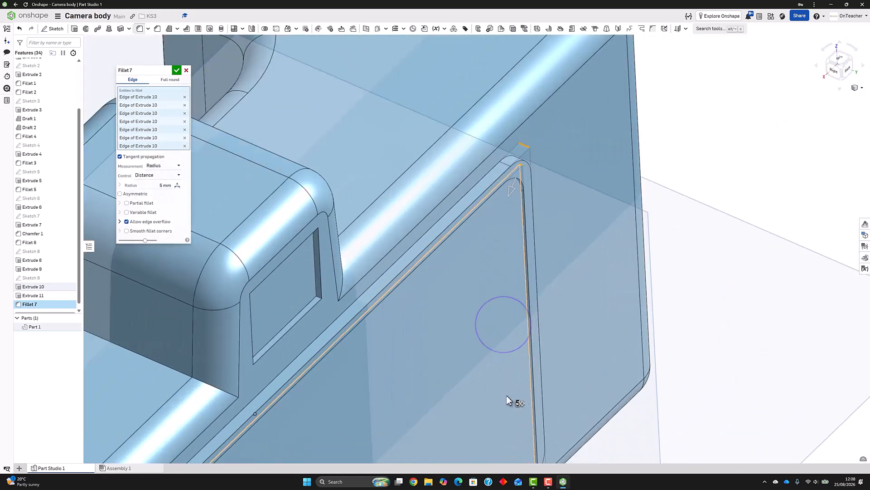
{"action": "scroll", "coordinate": [534, 431], "scroll_direction": "down", "scroll_amount": 12}
{"action": "scroll", "coordinate": [524, 430], "scroll_direction": "up", "scroll_amount": 10}
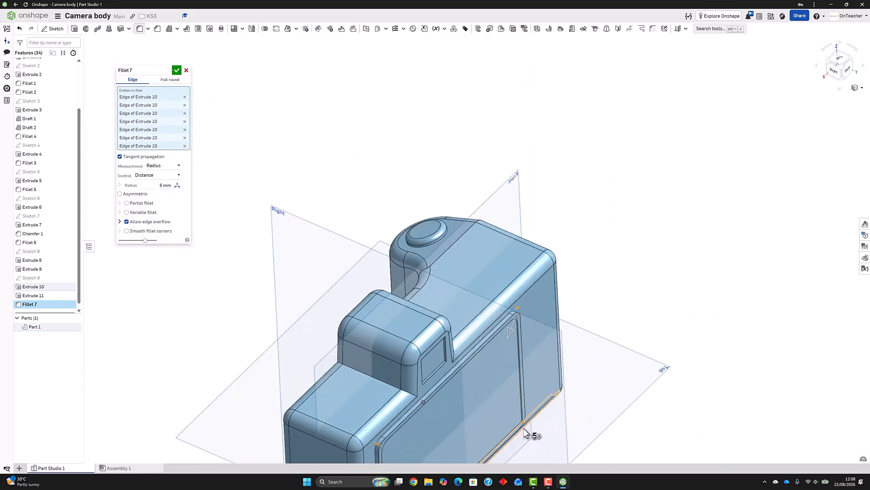
{"action": "left_click", "coordinate": [515, 397]}
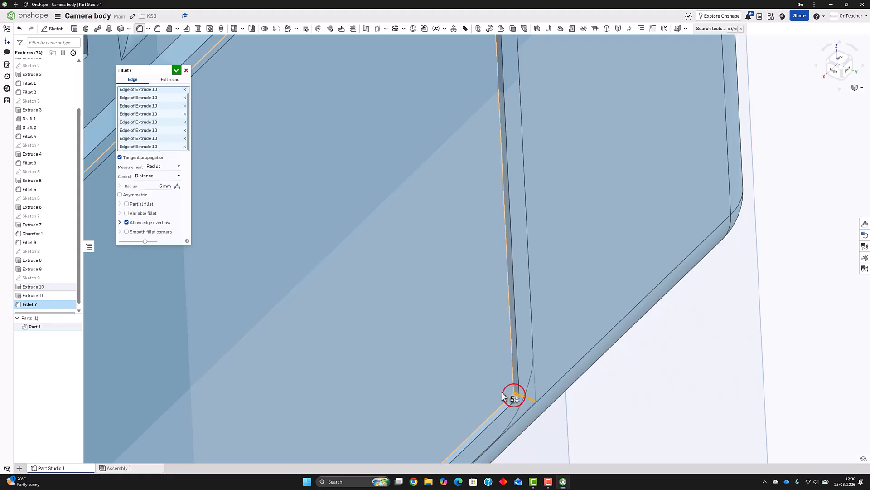
{"action": "left_click", "coordinate": [177, 70]}
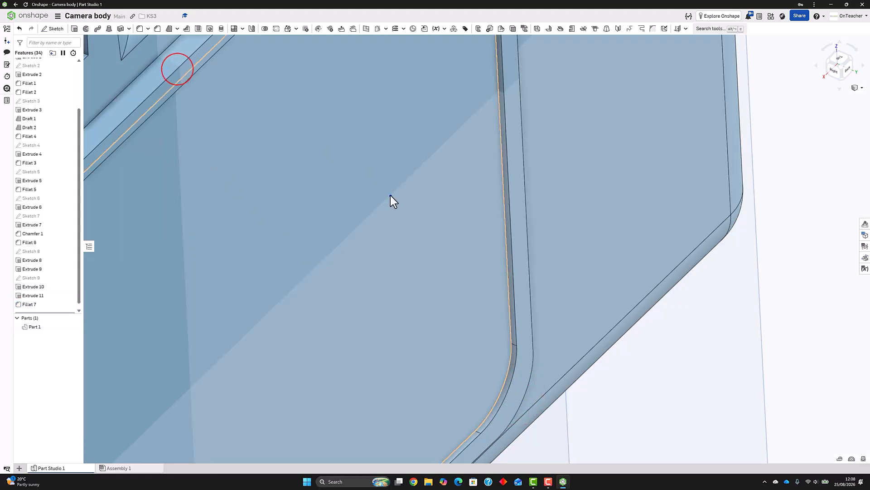
{"action": "right_click_drag", "start_coordinate": [391, 196], "coordinate": [343, 120]}
{"action": "scroll", "coordinate": [335, 102], "scroll_direction": "down", "scroll_amount": 5}
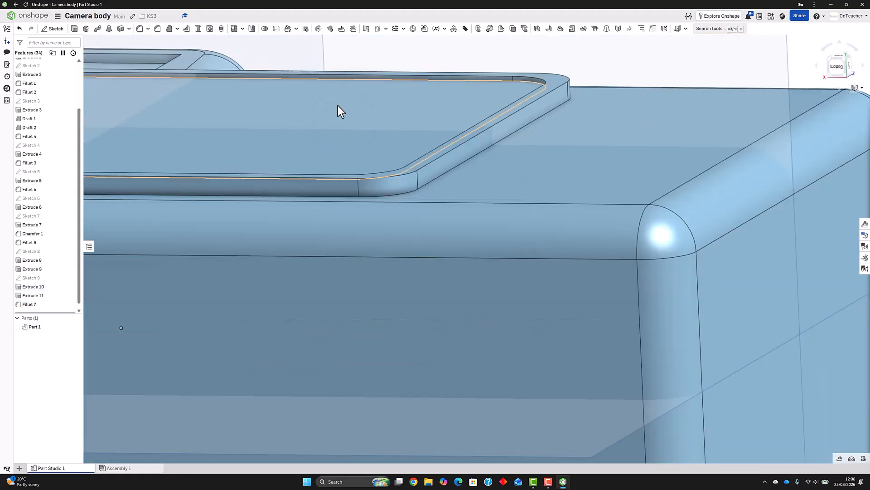
{"action": "scroll", "coordinate": [290, 99], "scroll_direction": "up", "scroll_amount": 4}
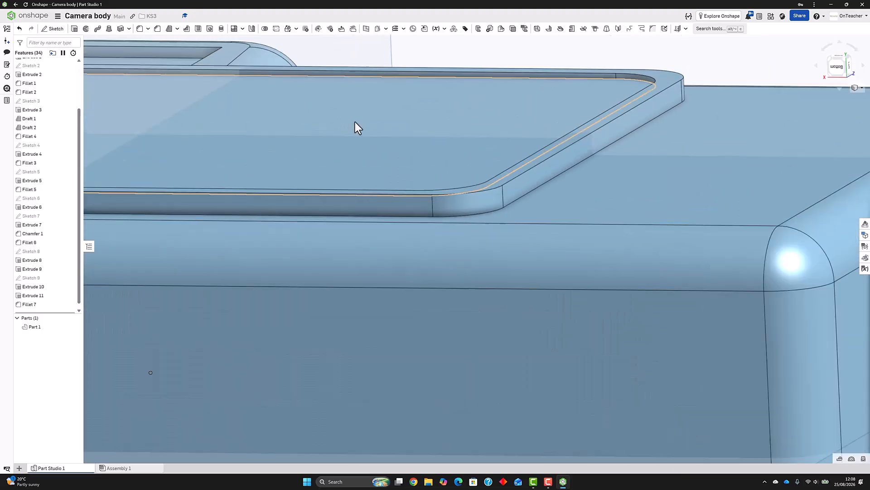
Fillet the edges of the raised screen frame's rim face with a 1 mm radius
{"action": "scroll", "coordinate": [359, 127], "scroll_direction": "down", "scroll_amount": 7}
{"action": "scroll", "coordinate": [184, 97], "scroll_direction": "up", "scroll_amount": 4}
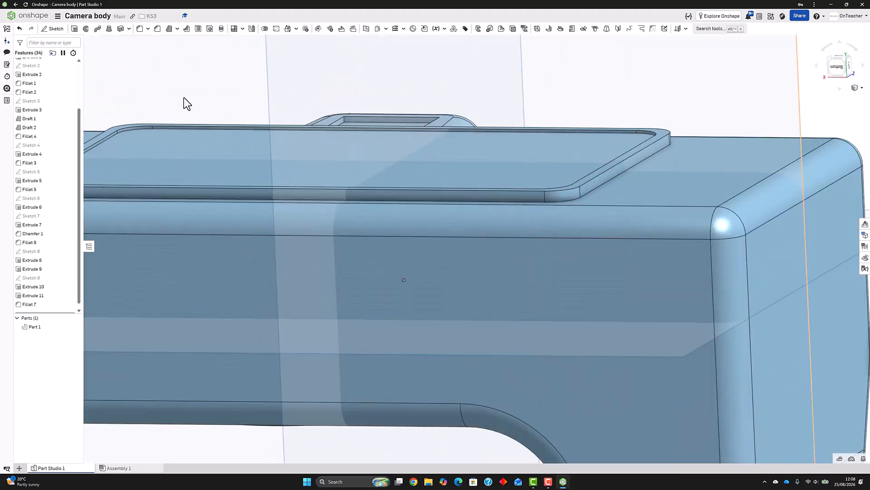
{"action": "left_click", "coordinate": [140, 30]}
{"action": "left_click", "coordinate": [158, 130]}
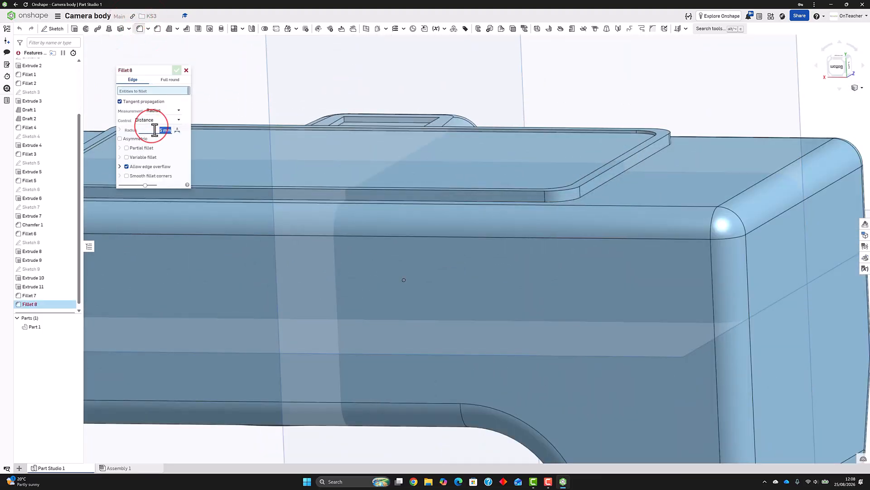
{"action": "left_click", "coordinate": [578, 184]}
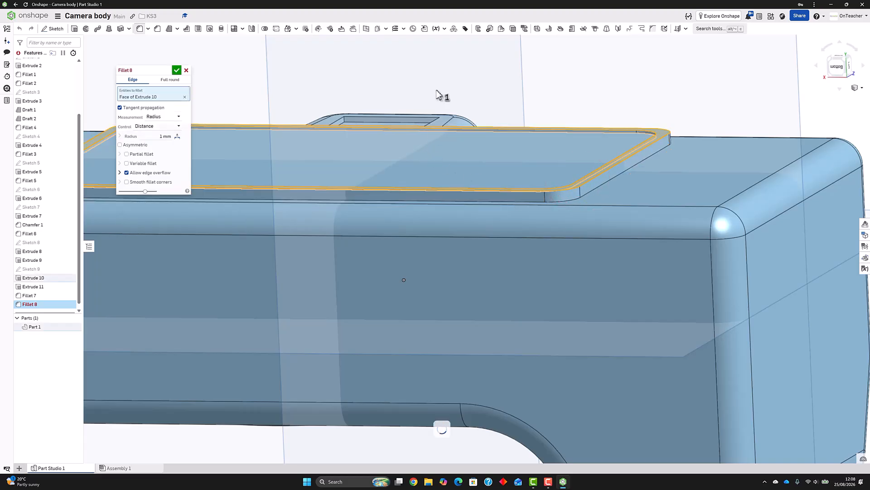
{"action": "right_click_drag", "start_coordinate": [444, 129], "coordinate": [442, 149]}
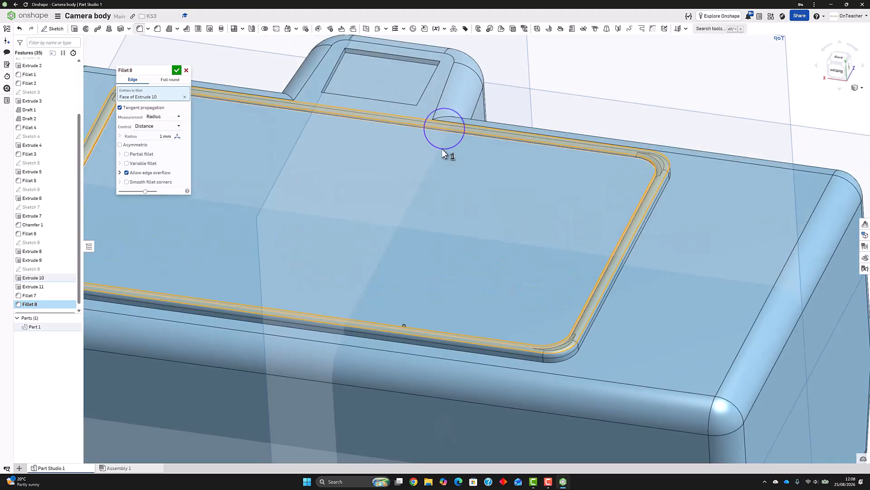
{"action": "left_click", "coordinate": [176, 71]}
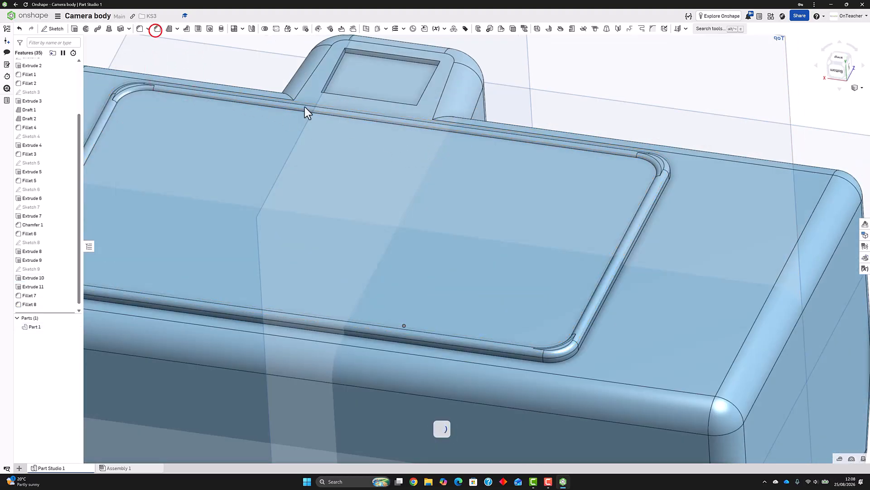
Try to chamfer the screen frame's outer base edges with both distances set to 2 mm
{"action": "left_click", "coordinate": [571, 358]}
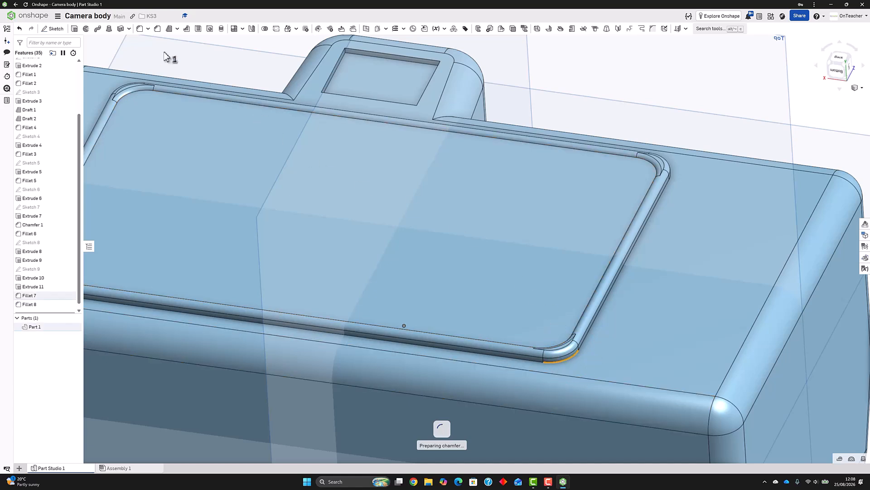
{"action": "left_click", "coordinate": [157, 28]}
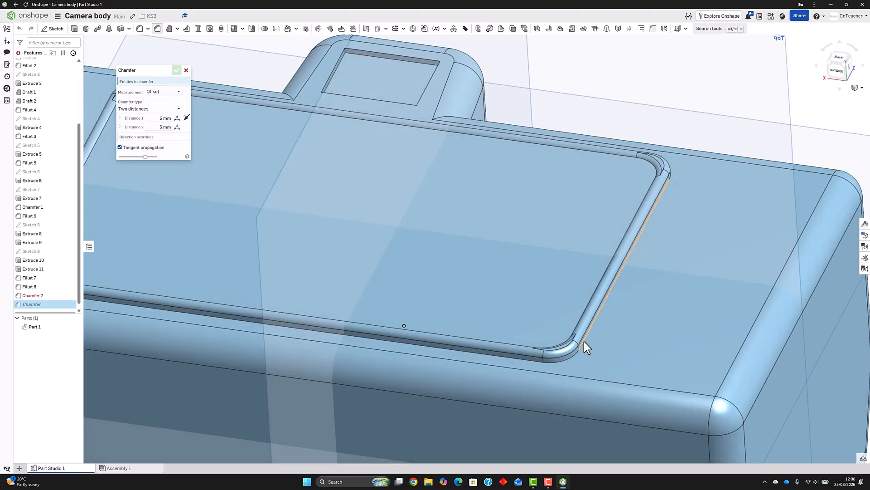
{"action": "type", "text": "2"}
{"action": "left_click", "coordinate": [156, 128]}
{"action": "type", "text": "2"}
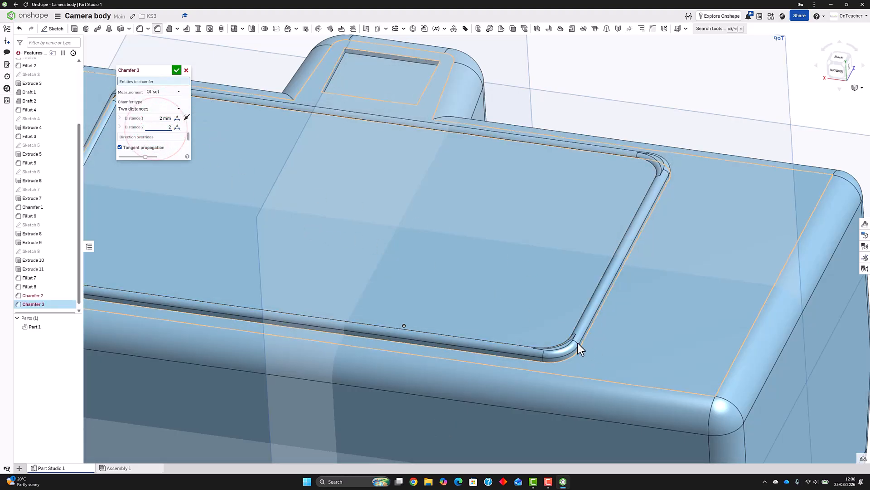
{"action": "left_click", "coordinate": [581, 343]}
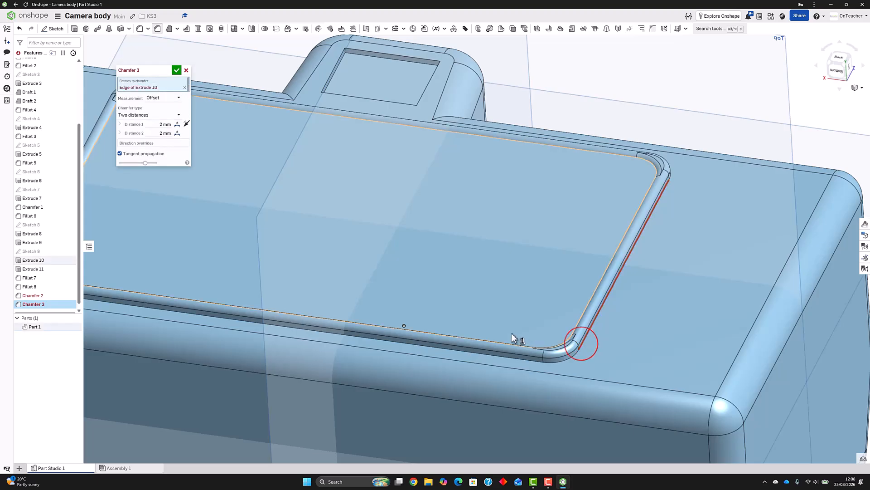
{"action": "left_click", "coordinate": [559, 361]}
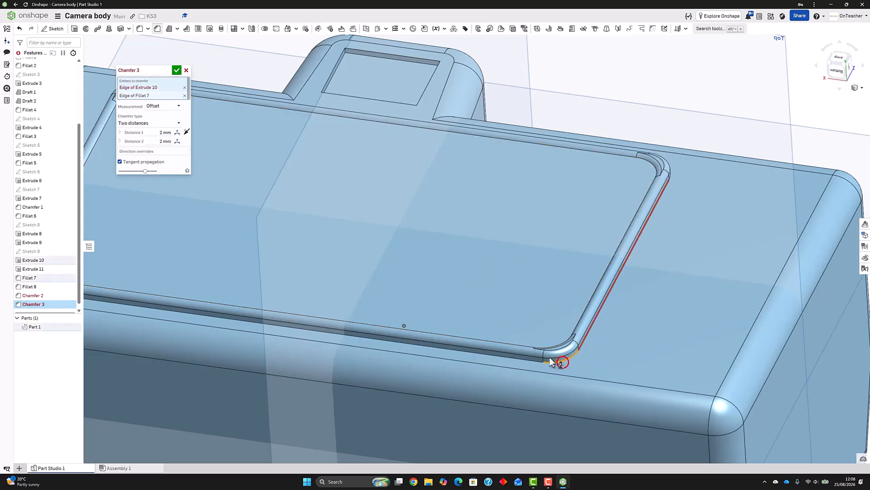
{"action": "left_click", "coordinate": [532, 360]}
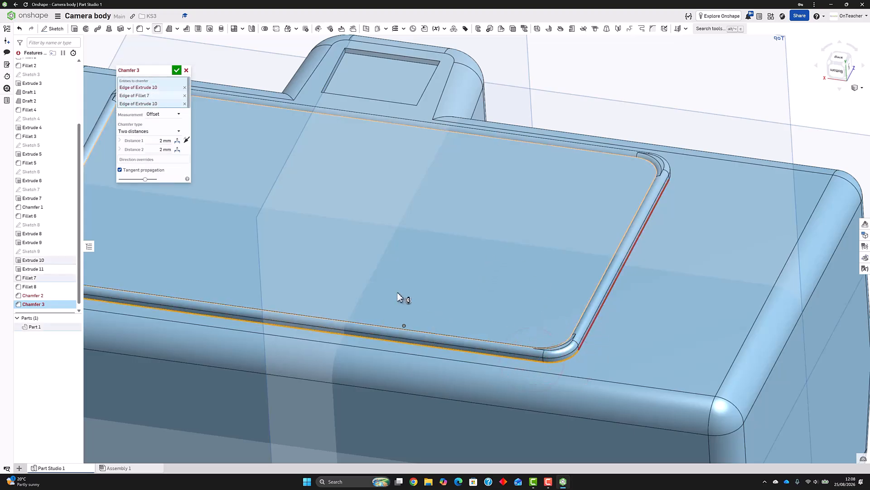
{"action": "left_click", "coordinate": [186, 70]}
Start a sketch on the camera's back face and draw a 6 mm circle on the horizontal centreline between screen and grip-side edge
{"action": "scroll", "coordinate": [403, 142], "scroll_direction": "up", "scroll_amount": 2}
{"action": "scroll", "coordinate": [406, 146], "scroll_direction": "down", "scroll_amount": 4}
{"action": "right_click_drag", "start_coordinate": [408, 149], "coordinate": [569, 151]}
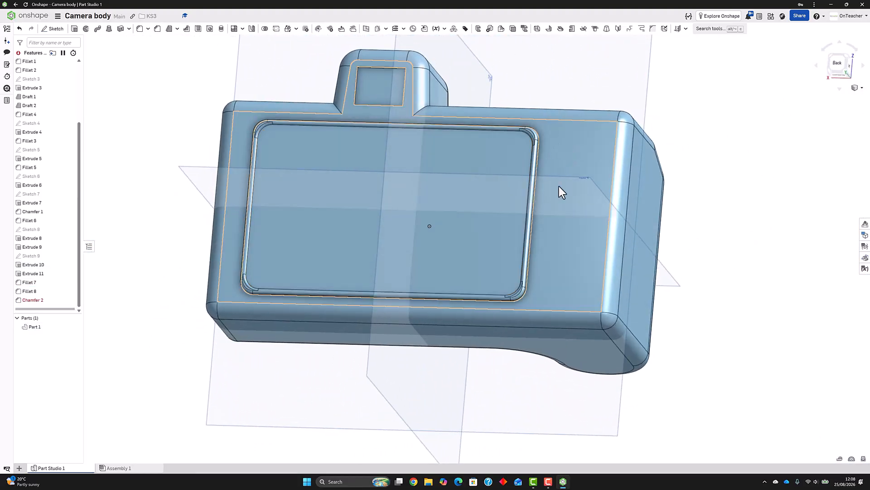
{"action": "right_click_drag", "start_coordinate": [569, 188], "coordinate": [573, 216]}
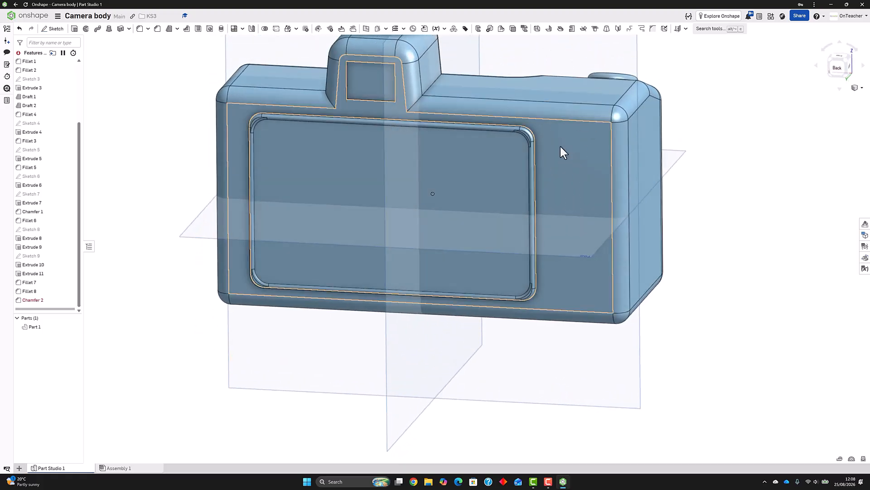
{"action": "left_click", "coordinate": [55, 29]}
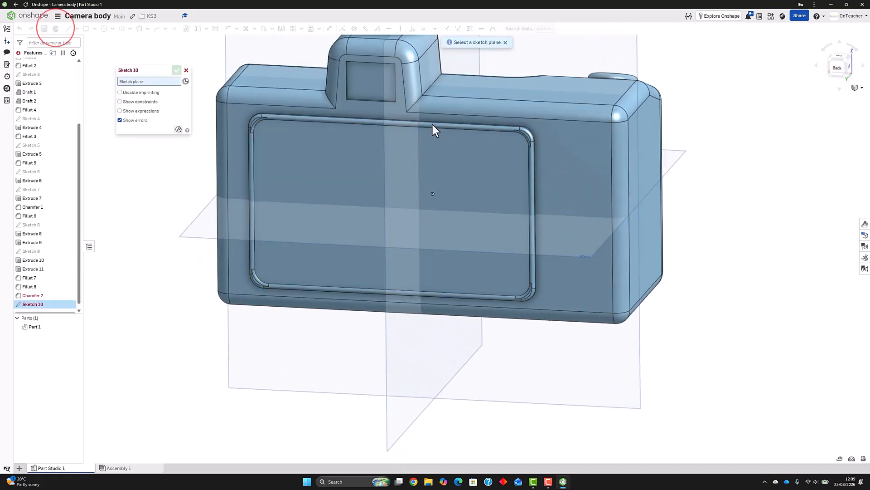
{"action": "left_click", "coordinate": [561, 154]}
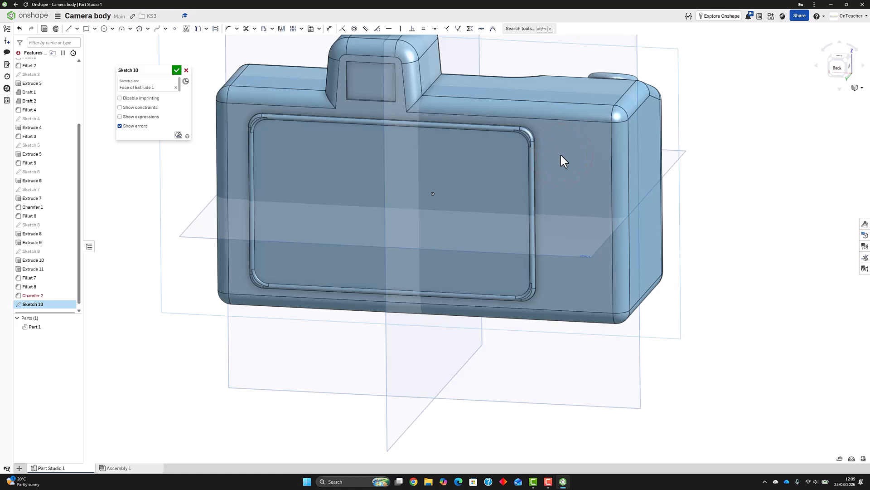
{"action": "key", "text": "n"}
{"action": "scroll", "coordinate": [778, 267], "scroll_direction": "up", "scroll_amount": 3}
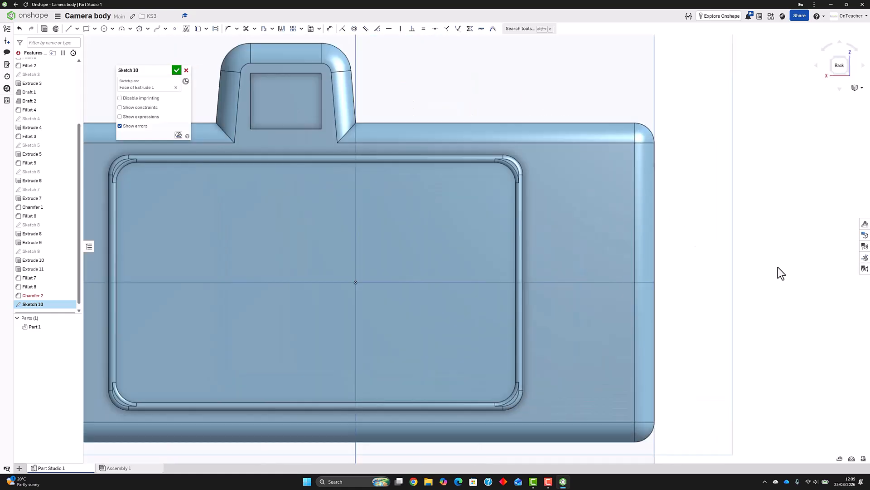
{"action": "left_click", "coordinate": [103, 28]}
{"action": "left_click", "coordinate": [545, 282]}
{"action": "left_click", "coordinate": [545, 295]}
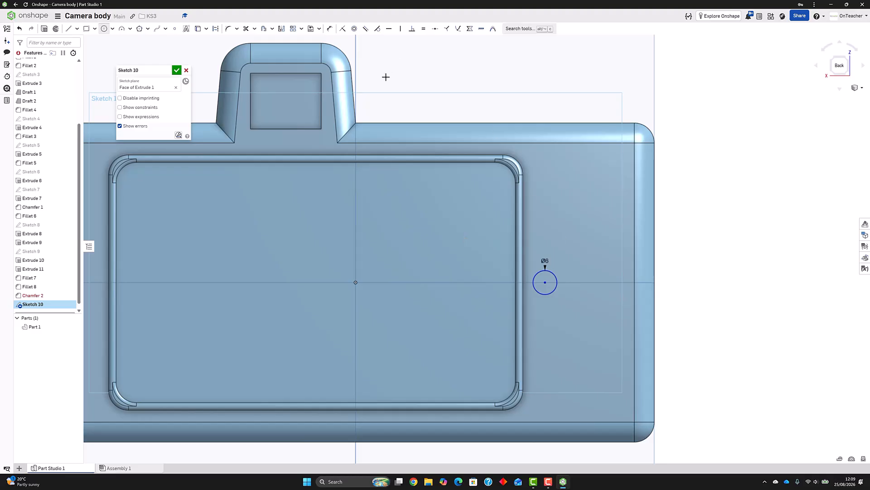
Dimension the circle's centre 5 mm from the screen frame's grip-side outer edge
{"action": "left_click", "coordinate": [329, 28]}
{"action": "left_click", "coordinate": [529, 282]}
{"action": "left_click", "coordinate": [523, 275]}
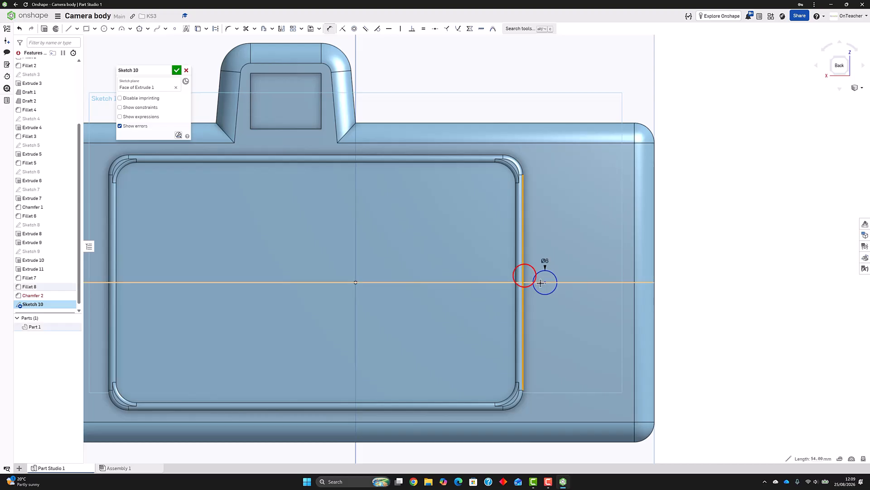
{"action": "left_click", "coordinate": [544, 331]}
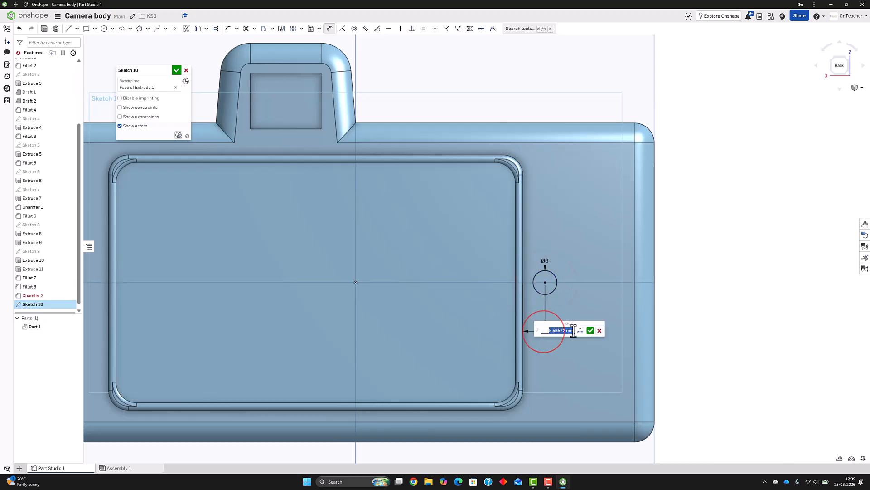
{"action": "type", "text": "5"}
{"action": "key", "text": "Return"}
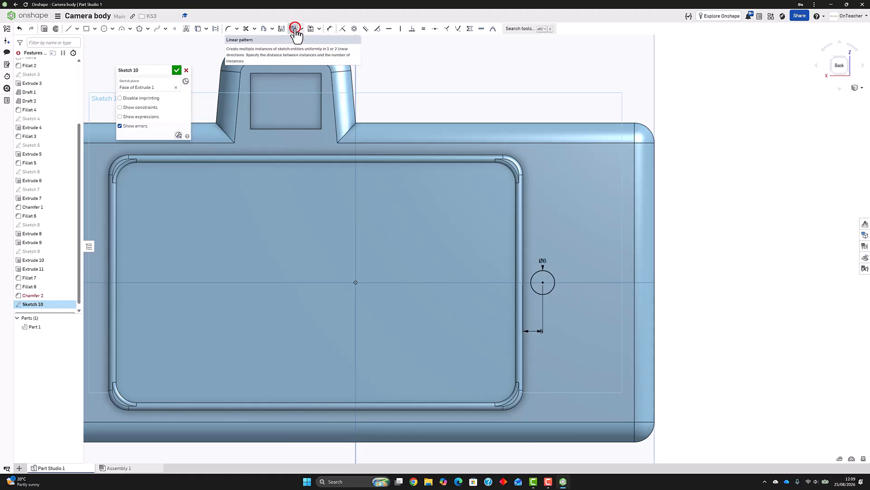
Create a linear sketch pattern of the circle with four instances upward and one instance in the horizontal direction
{"action": "left_click", "coordinate": [294, 30]}
{"action": "left_click", "coordinate": [552, 277]}
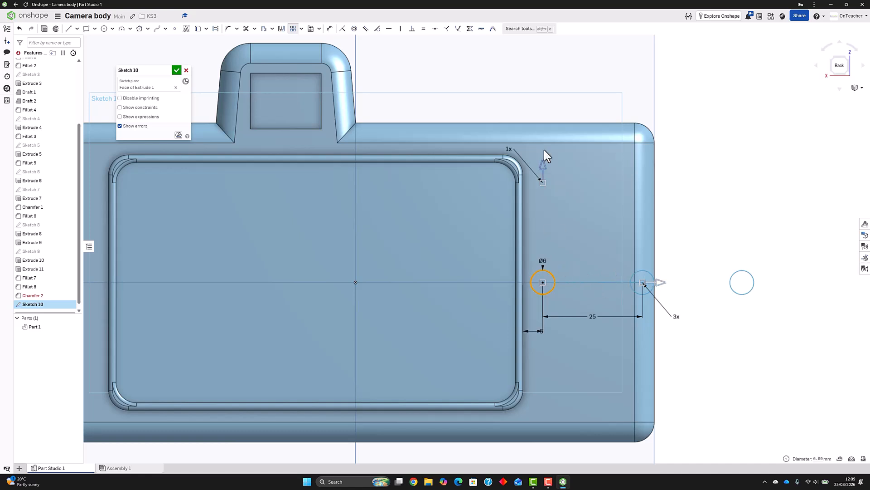
{"action": "left_click", "coordinate": [511, 150]}
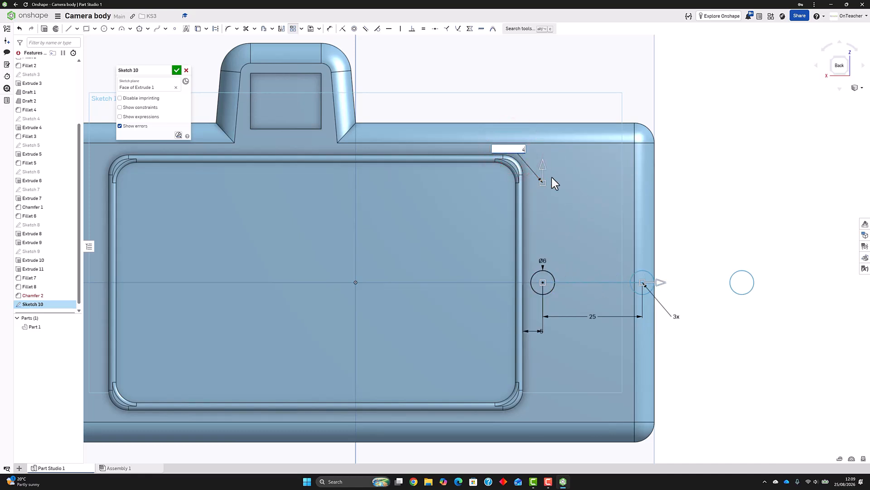
{"action": "key", "text": "Return"}
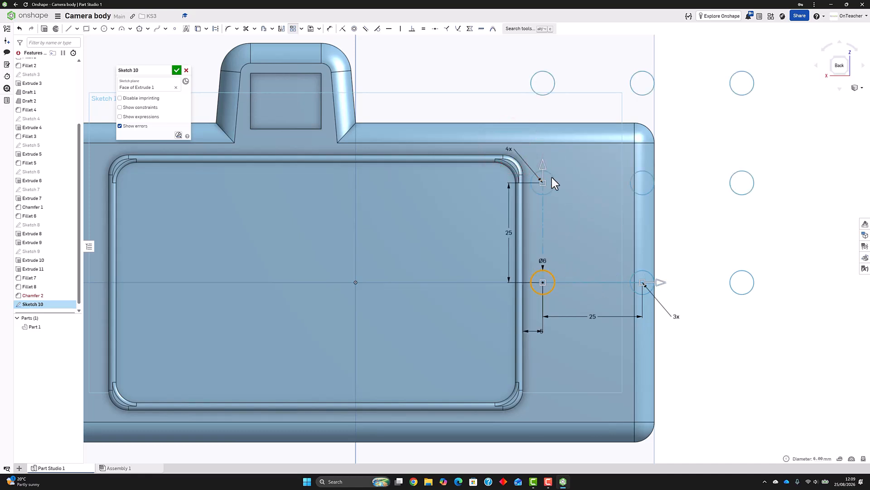
{"action": "left_click", "coordinate": [676, 317]}
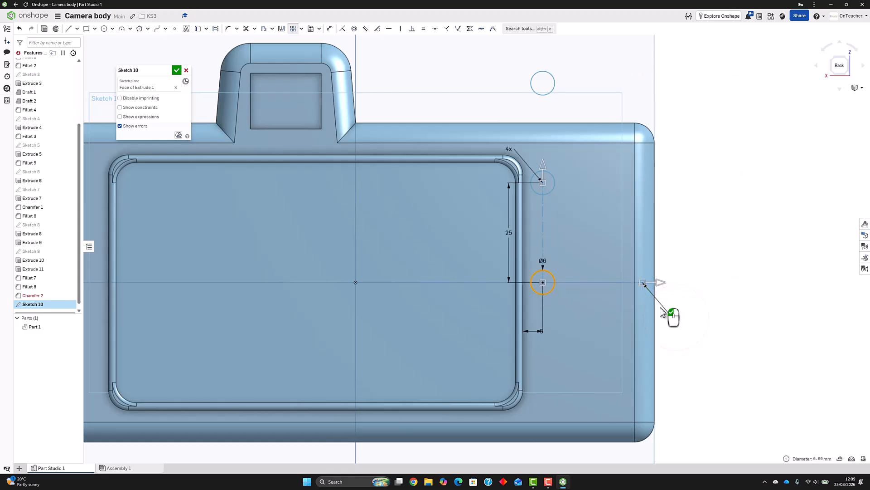
Set the vertical spacing of the circle pattern to 8 mm and finish the sketch
{"action": "double_click", "coordinate": [510, 232]}
{"action": "key", "text": "Return"}
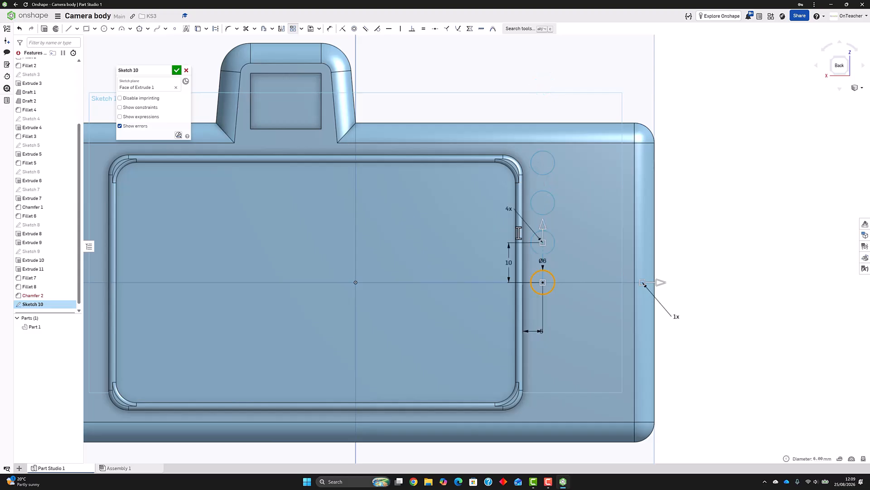
{"action": "double_click", "coordinate": [507, 264]}
{"action": "type", "text": "8"}
{"action": "key", "text": "Return"}
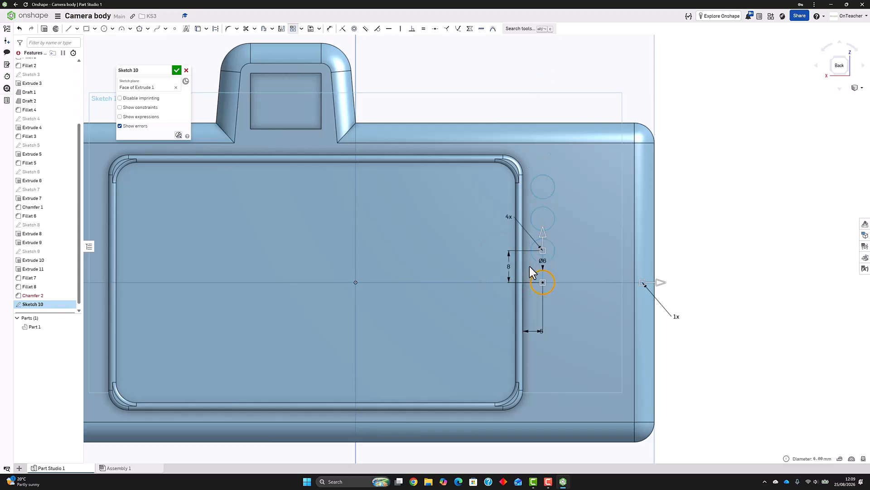
{"action": "left_click", "coordinate": [176, 72]}
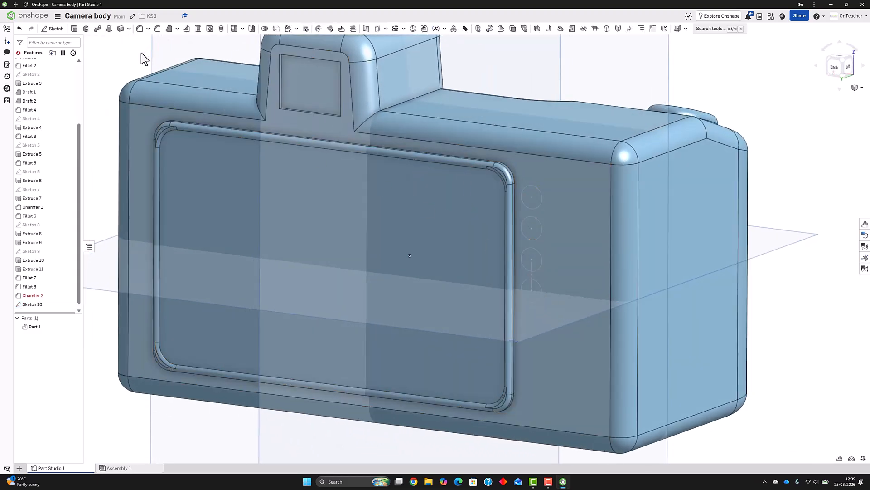
Extrude the four sketched circles outward 2 mm from the back face, adding them to the camera body
{"action": "left_click", "coordinate": [74, 29]}
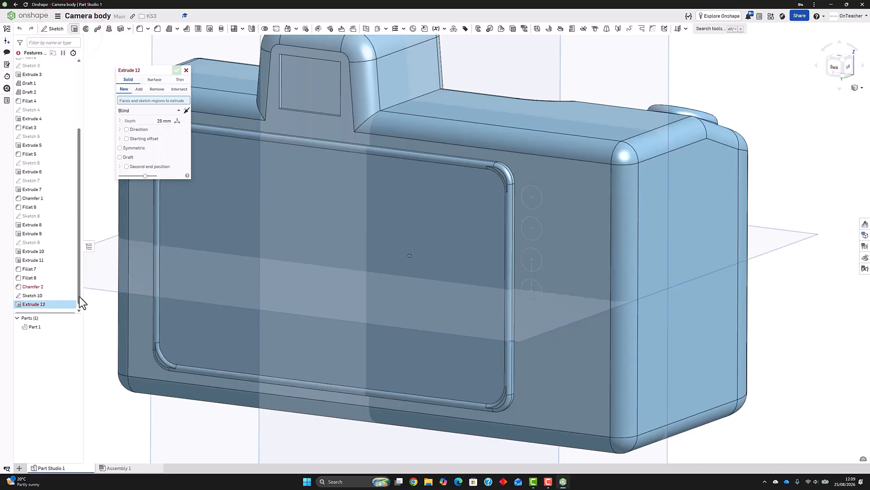
{"action": "left_click", "coordinate": [38, 294]}
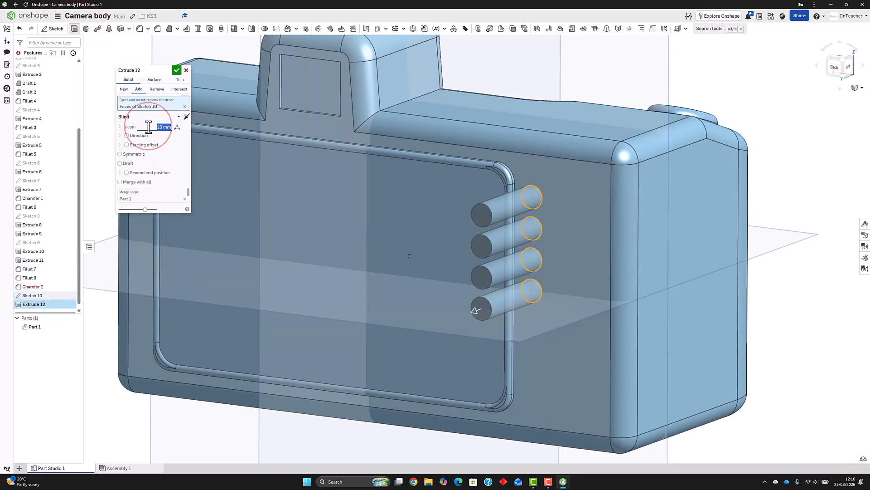
{"action": "type", "text": "2"}
{"action": "key", "text": "Return"}
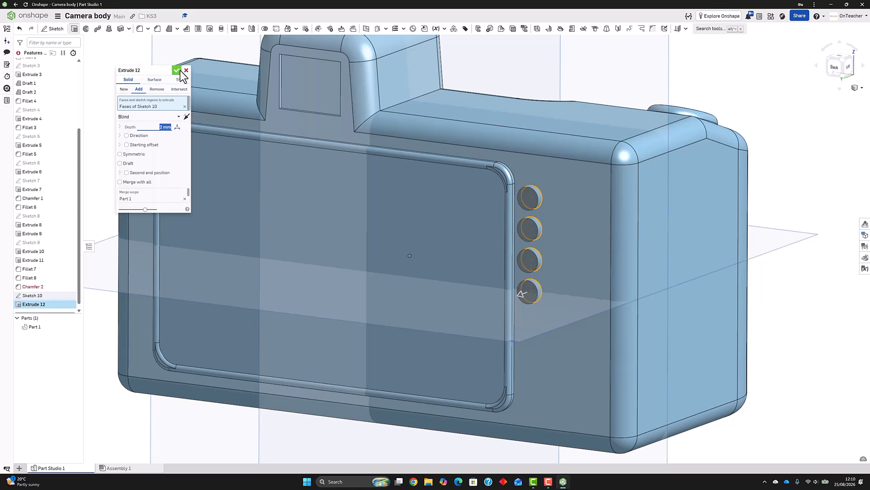
{"action": "left_click", "coordinate": [178, 71]}
Fillet the outer faces of all four rear buttons with a 1 mm radius
{"action": "left_click", "coordinate": [140, 29]}
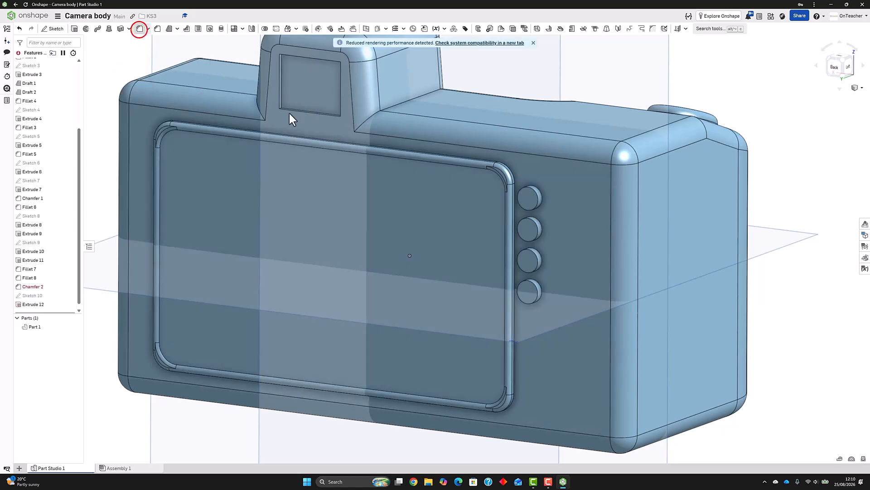
{"action": "left_click", "coordinate": [531, 198]}
{"action": "left_click", "coordinate": [530, 229]}
{"action": "left_click", "coordinate": [531, 261]}
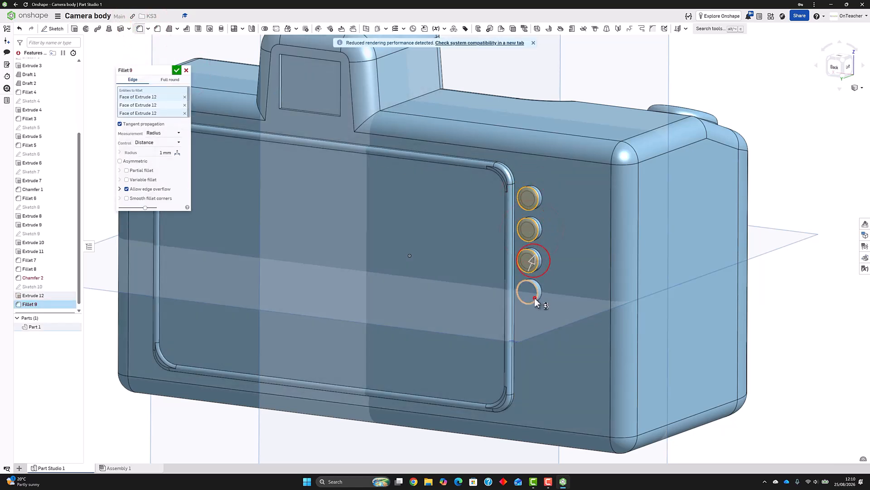
{"action": "left_click", "coordinate": [535, 299]}
{"action": "left_click", "coordinate": [178, 71]}
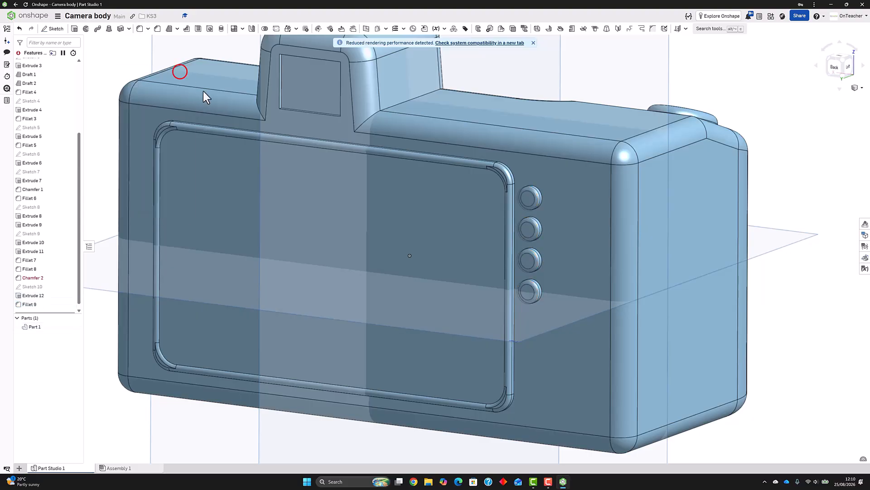
Examine the camera body from the back, grip side and front, and dismiss the rendering performance notice
{"action": "scroll", "coordinate": [426, 184], "scroll_direction": "down", "scroll_amount": 3}
{"action": "right_click_drag", "start_coordinate": [426, 183], "coordinate": [408, 207]}
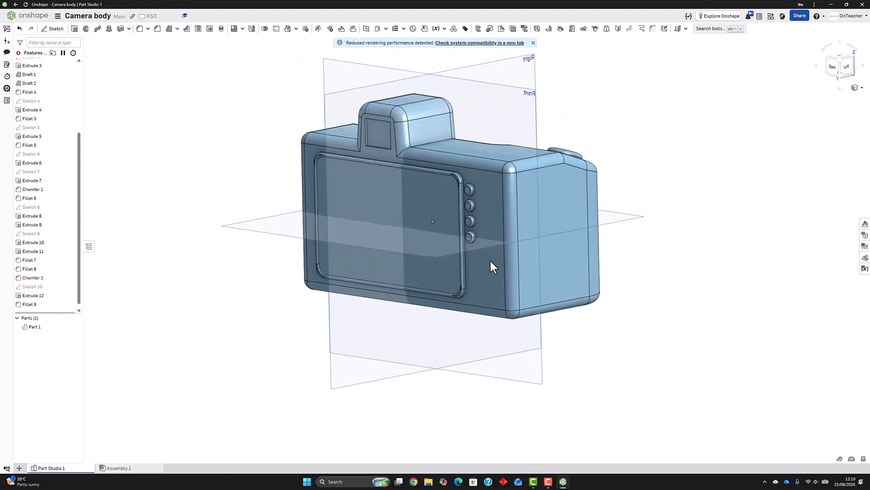
{"action": "mouse_move", "coordinate": [546, 230]}
{"action": "right_mouse_down"}
{"action": "mouse_move", "coordinate": [524, 226]}
{"action": "mouse_move", "coordinate": [573, 218]}
{"action": "mouse_move", "coordinate": [642, 182]}
{"action": "mouse_move", "coordinate": [576, 189]}
{"action": "mouse_move", "coordinate": [536, 165]}
{"action": "mouse_move", "coordinate": [535, 190]}
{"action": "mouse_move", "coordinate": [560, 174]}
{"action": "mouse_move", "coordinate": [603, 197]}
{"action": "mouse_move", "coordinate": [624, 226]}
{"action": "mouse_move", "coordinate": [654, 228]}
{"action": "mouse_move", "coordinate": [619, 240]}
{"action": "right_mouse_up"}
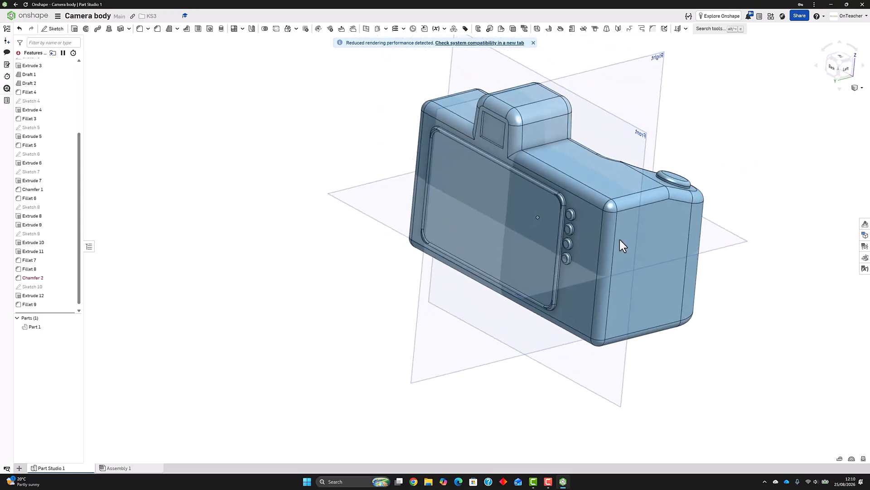
{"action": "right_click_drag", "start_coordinate": [569, 268], "coordinate": [494, 289]}
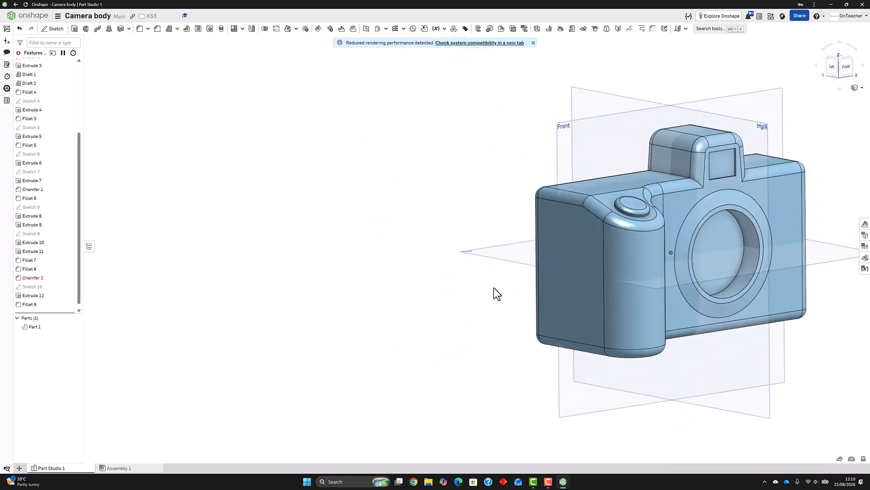
{"action": "left_click", "coordinate": [533, 43]}
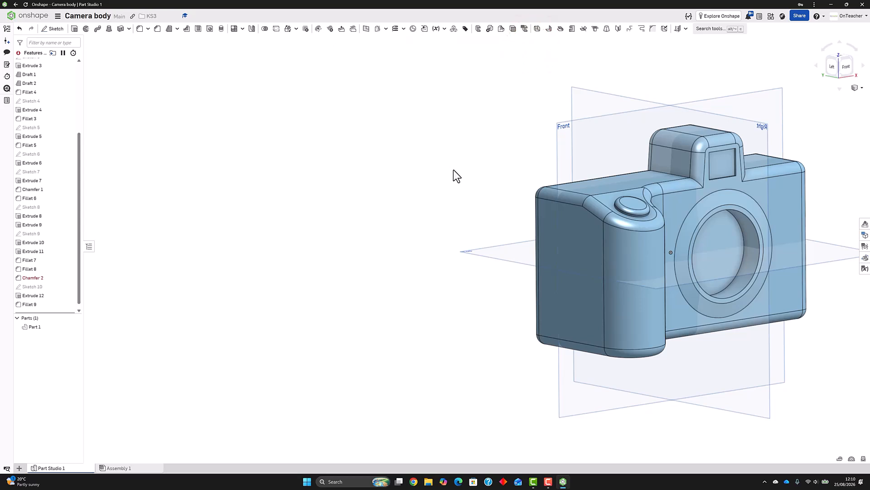